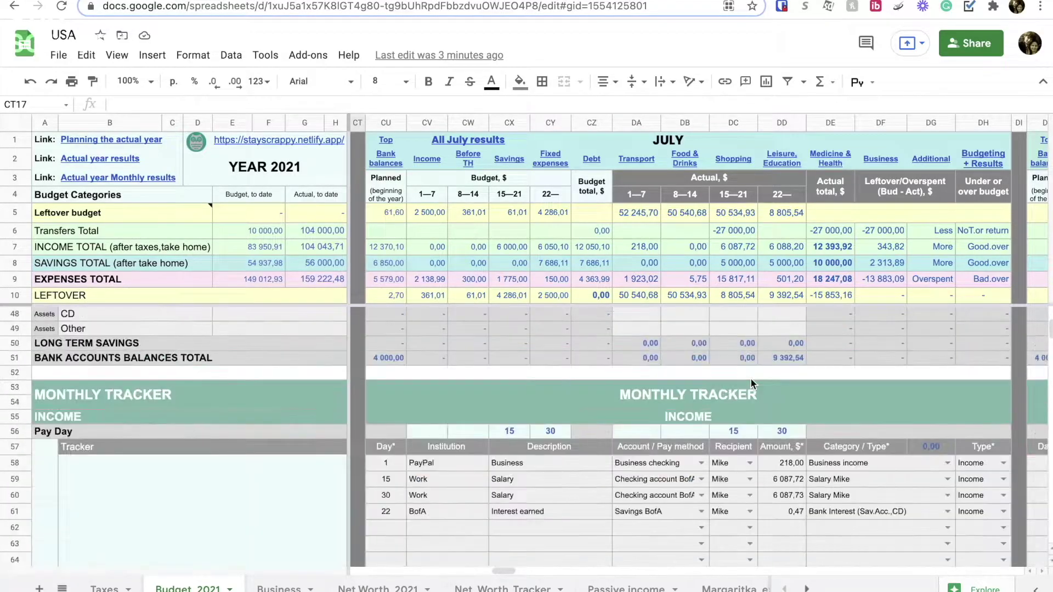
Scroll down Budget_2021 past the trackers, results and 50/30/20 rule toward the July charts.
scroll(750, 383, down, 15)
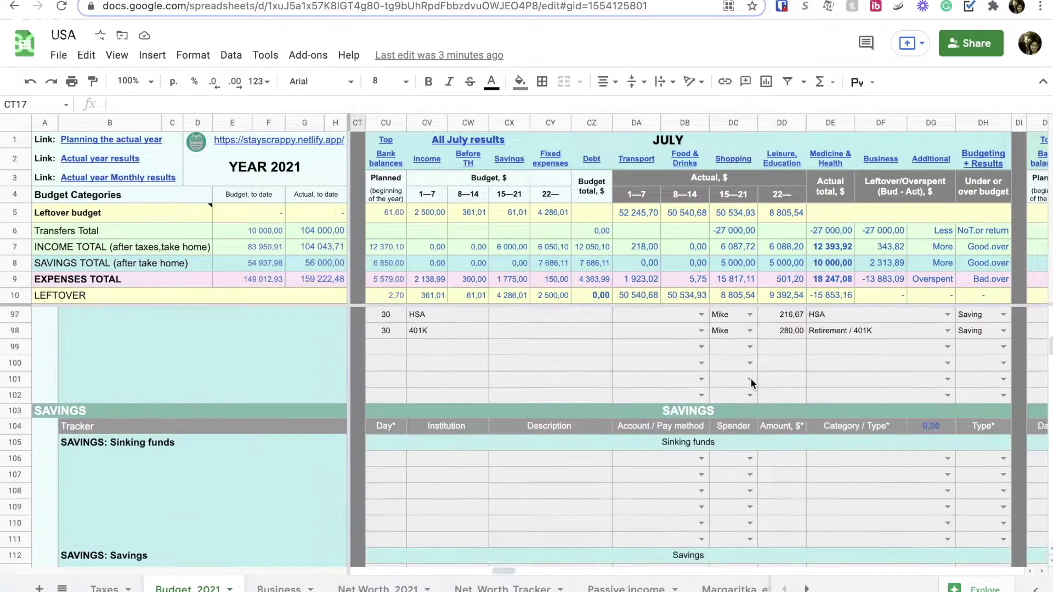
scroll(750, 383, down, 15)
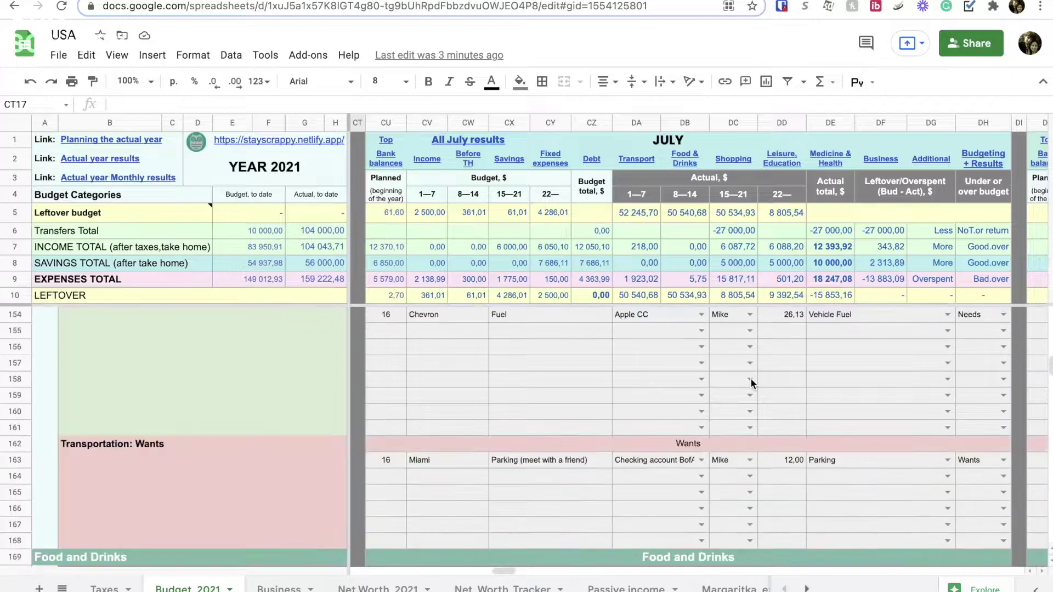
scroll(750, 383, down, 15)
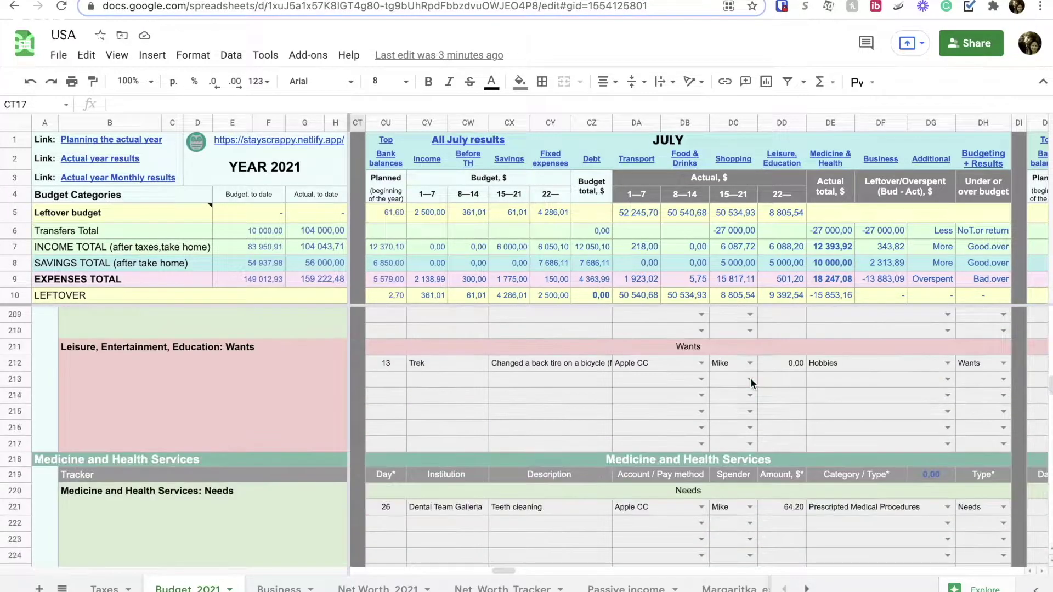
scroll(750, 382, down, 12)
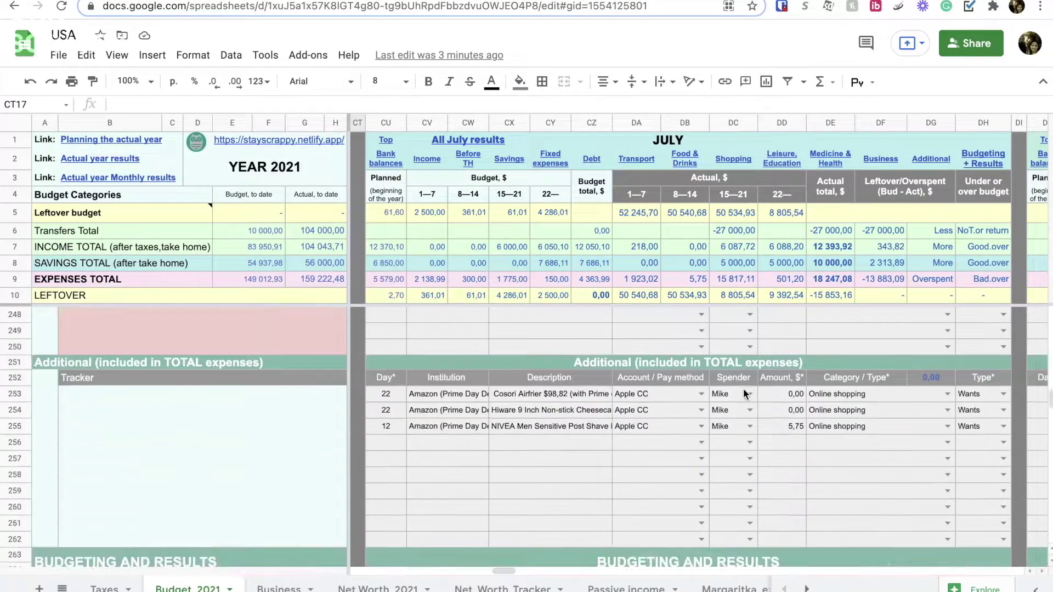
scroll(744, 394, down, 6)
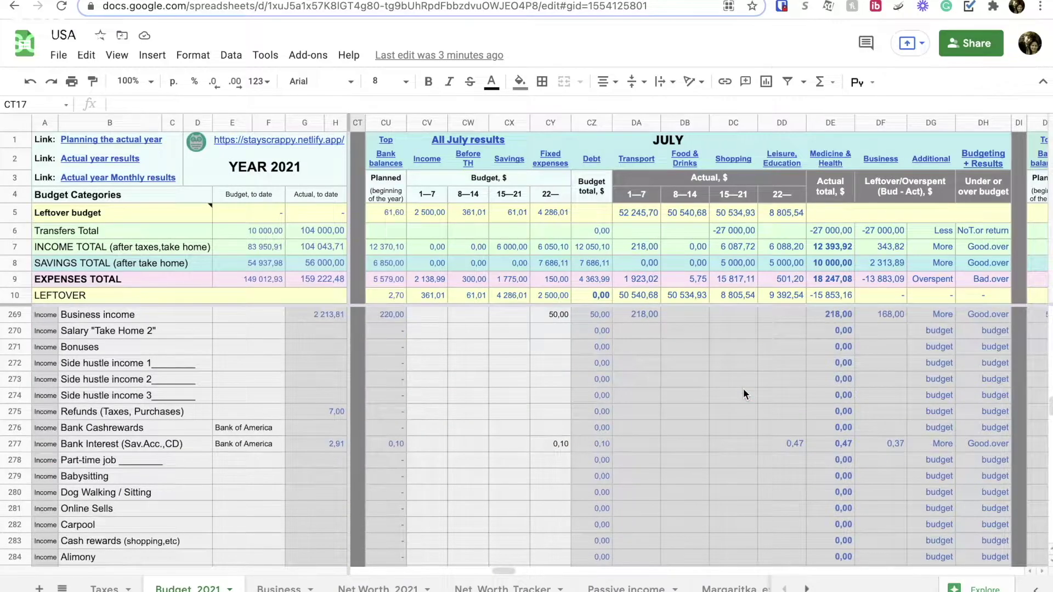
scroll(744, 394, down, 7)
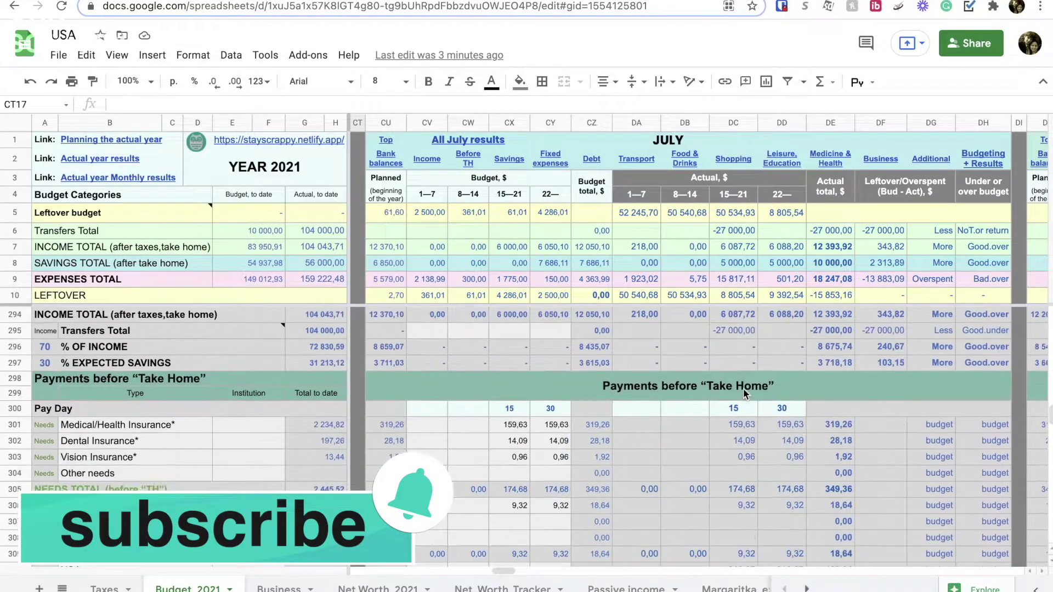
scroll(744, 390, down, 10)
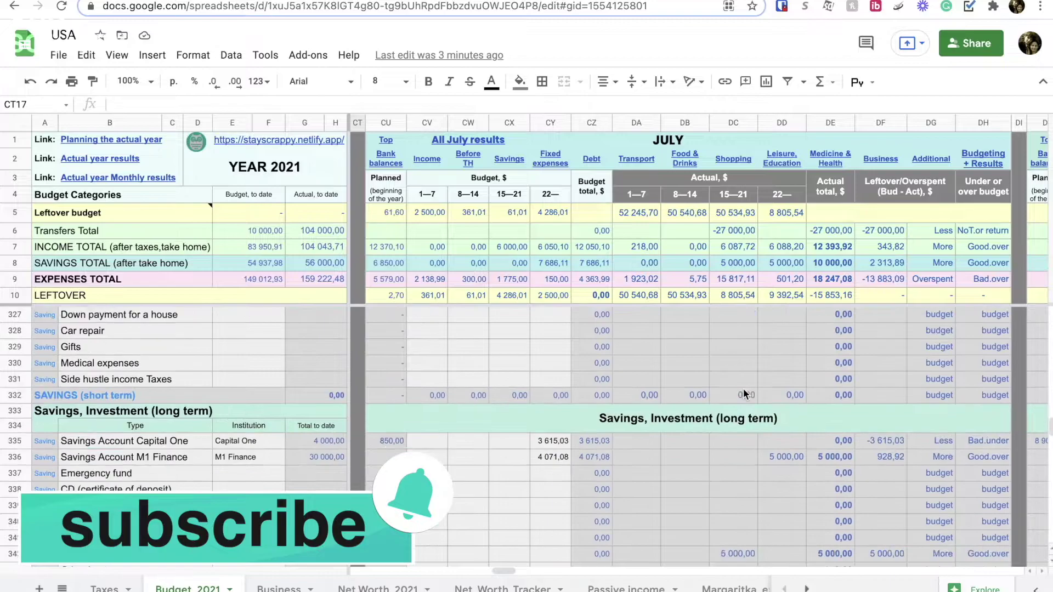
scroll(744, 392, down, 8)
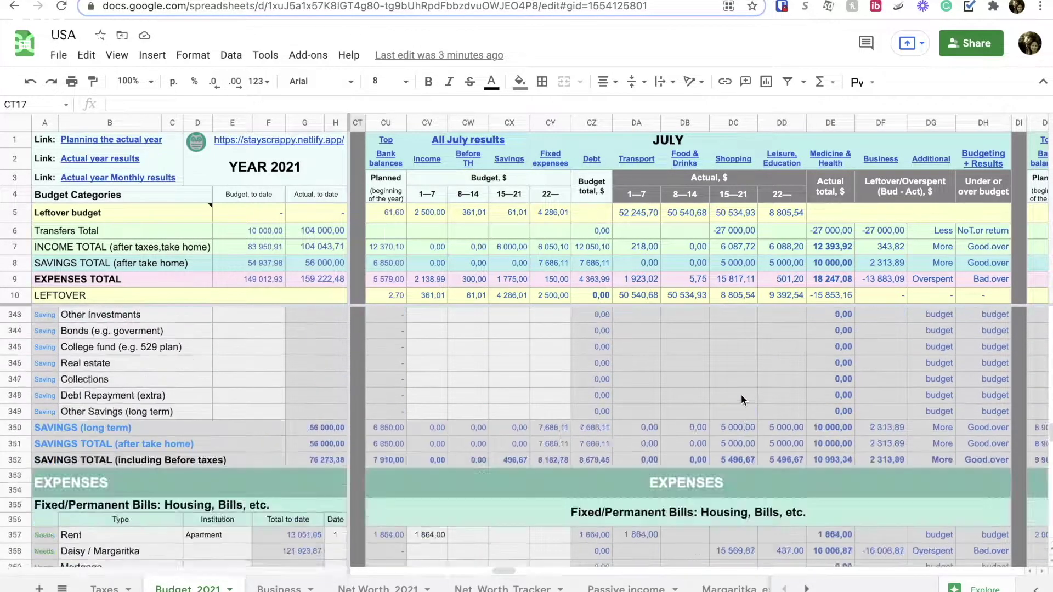
scroll(741, 393, down, 15)
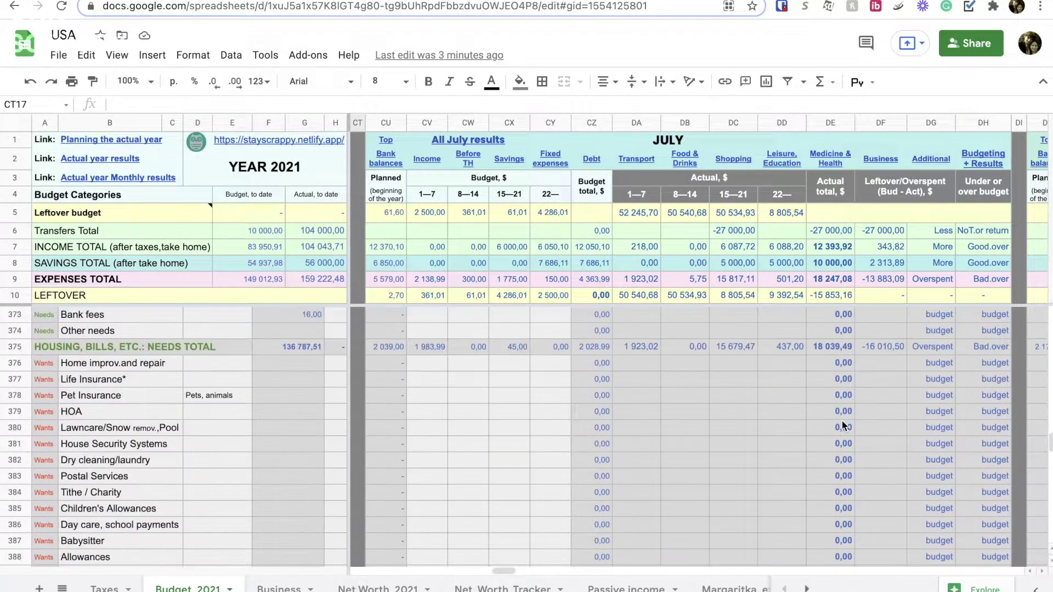
scroll(844, 426, down, 3)
scroll(842, 426, down, 20)
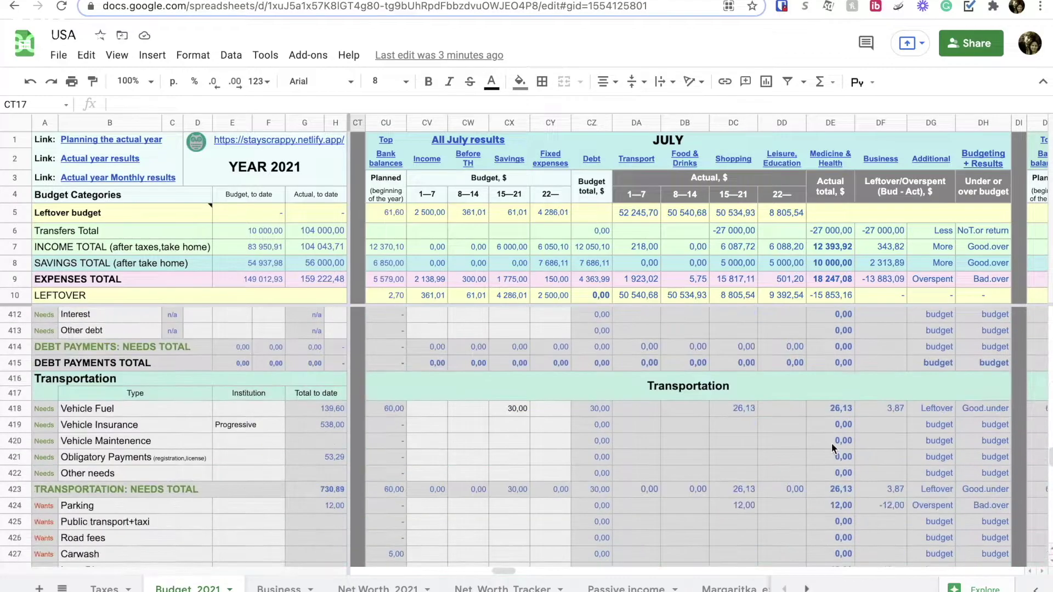
scroll(831, 446, down, 15)
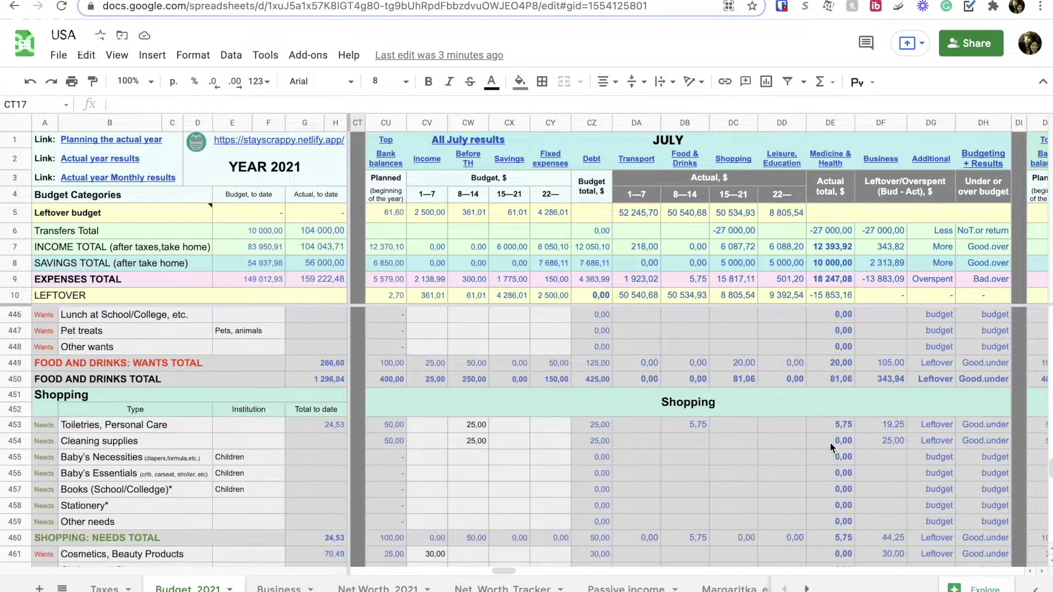
scroll(831, 447, down, 13)
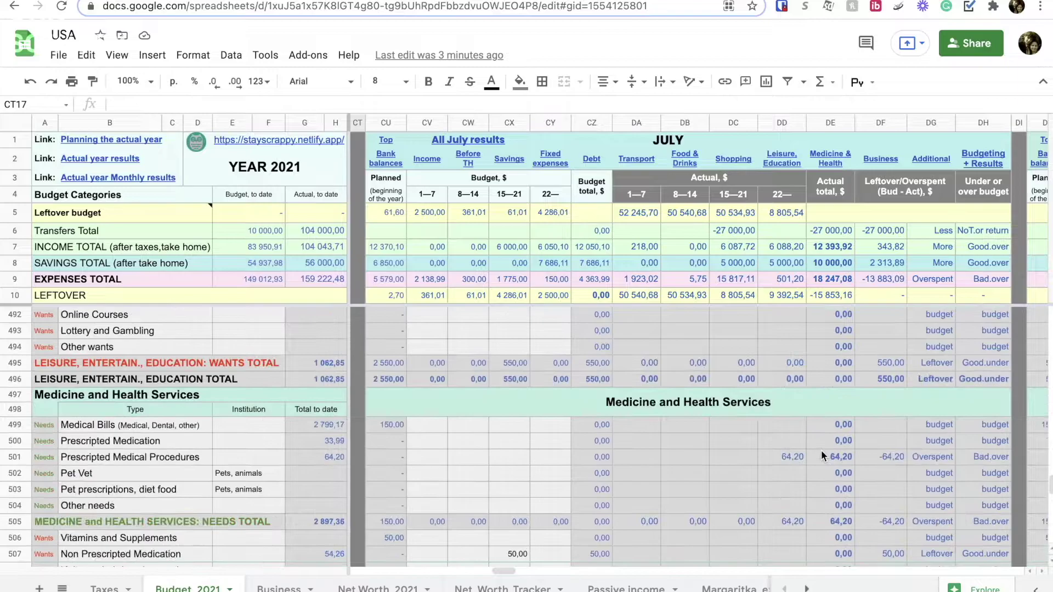
Inspect the formulas behind the bad rating and the Overspent expenses verdict.
scroll(834, 449, down, 14)
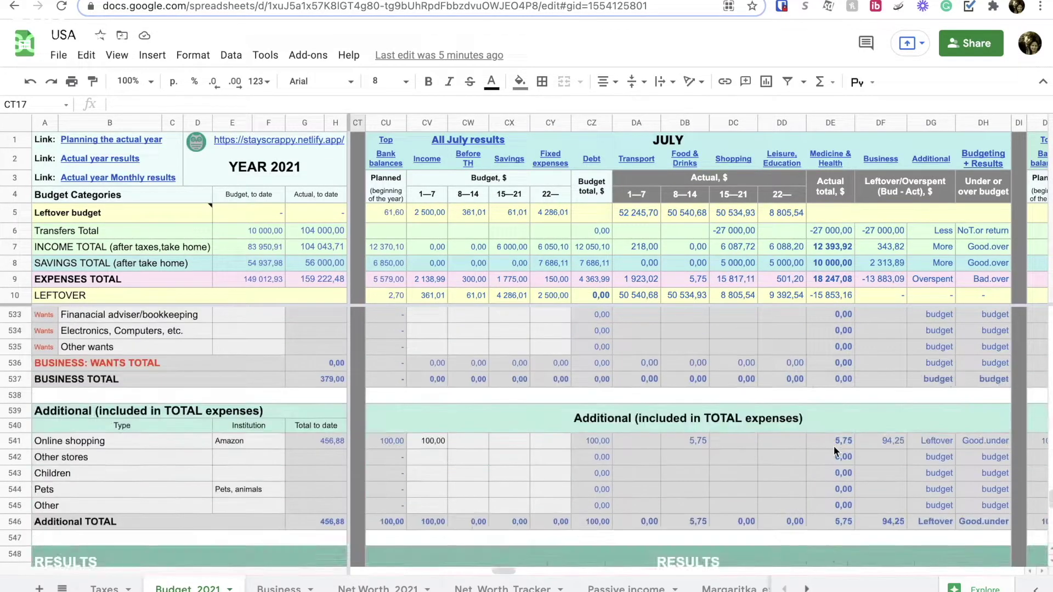
scroll(815, 460, up, 1)
scroll(832, 456, down, 3)
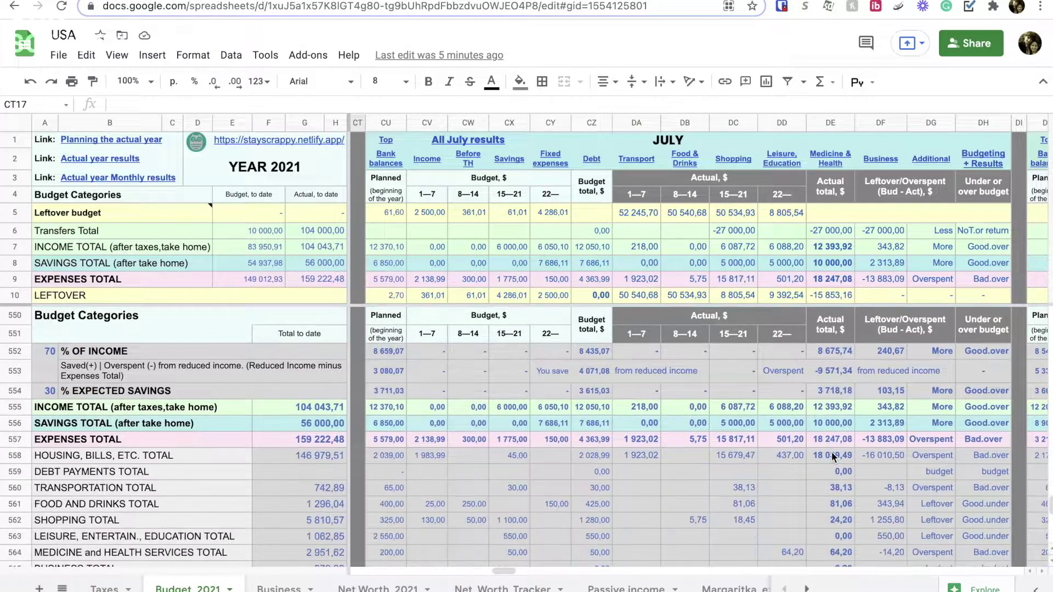
scroll(832, 455, up, 1)
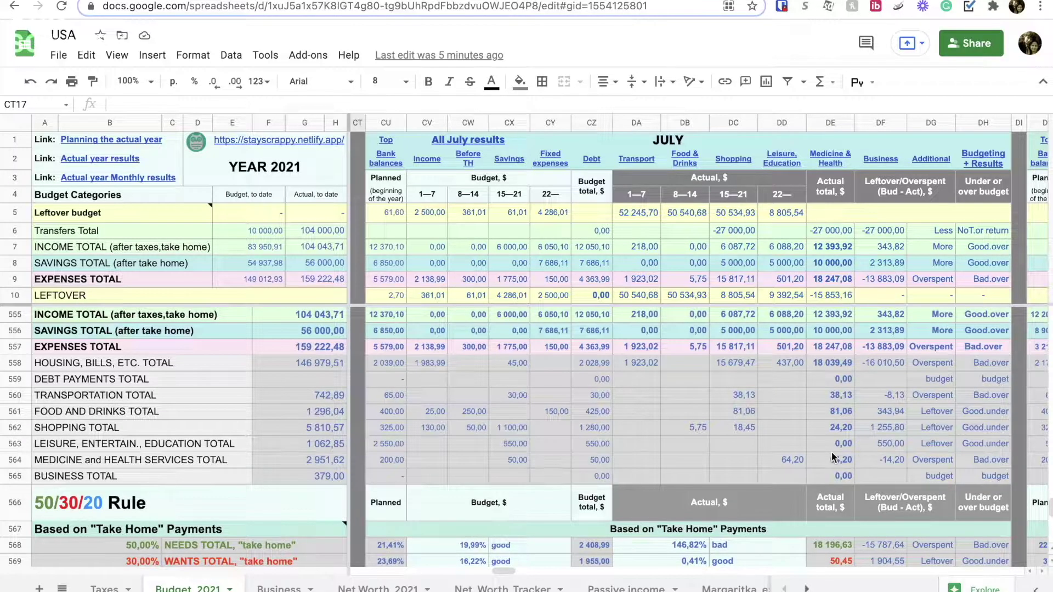
scroll(831, 455, down, 4)
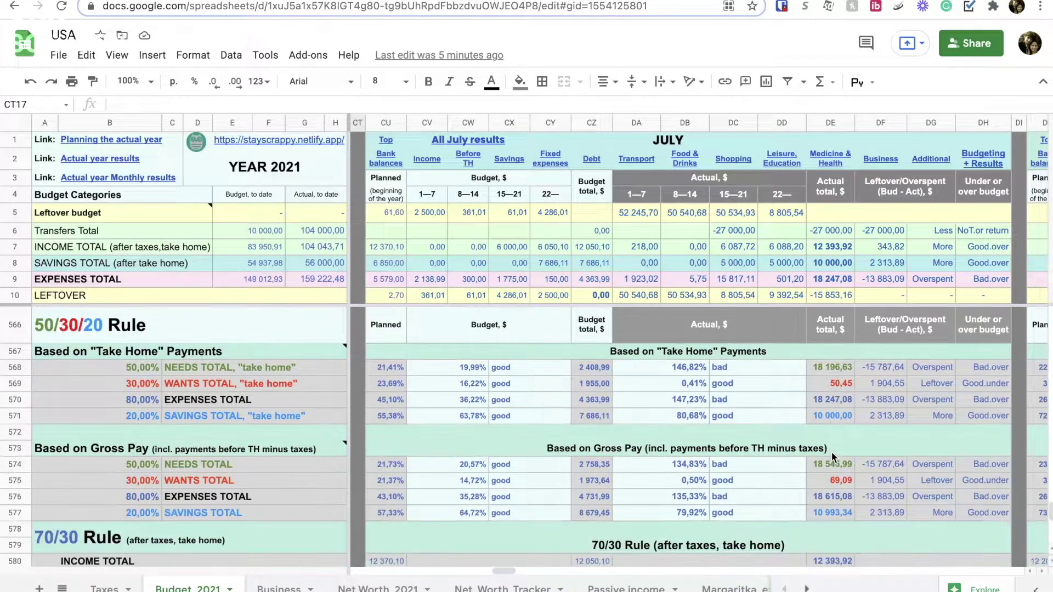
scroll(831, 452, down, 3)
scroll(832, 452, up, 2)
click(757, 330)
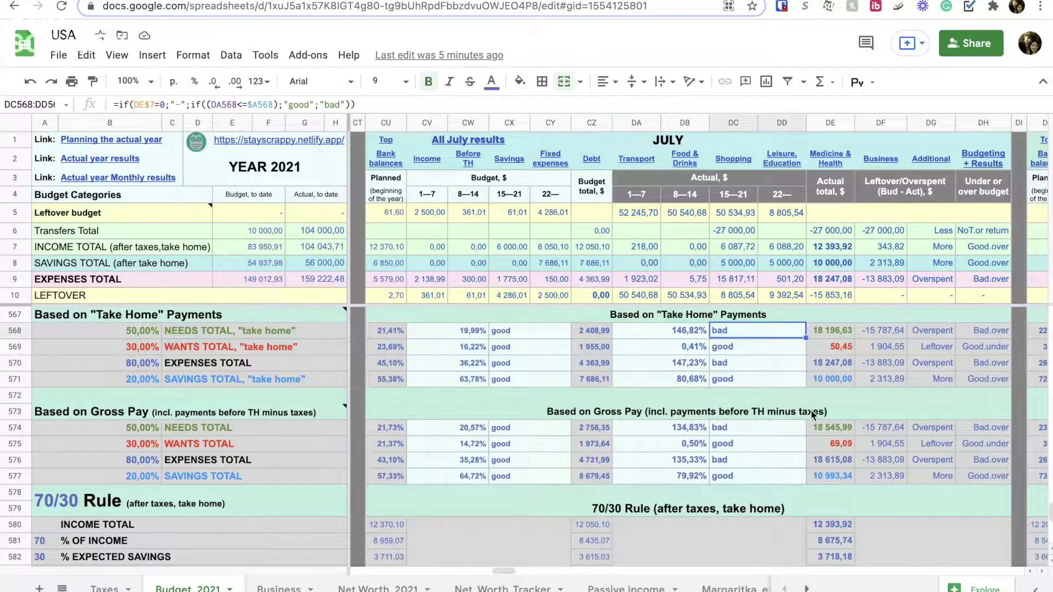
scroll(810, 419, down, 6)
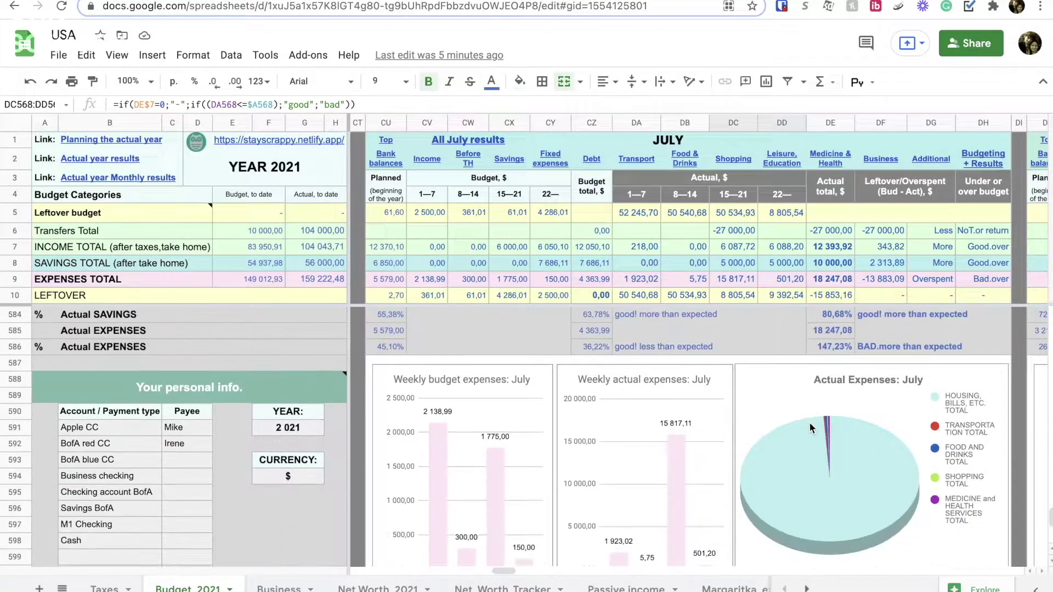
scroll(811, 423, up, 2)
click(877, 377)
scroll(824, 399, down, 3)
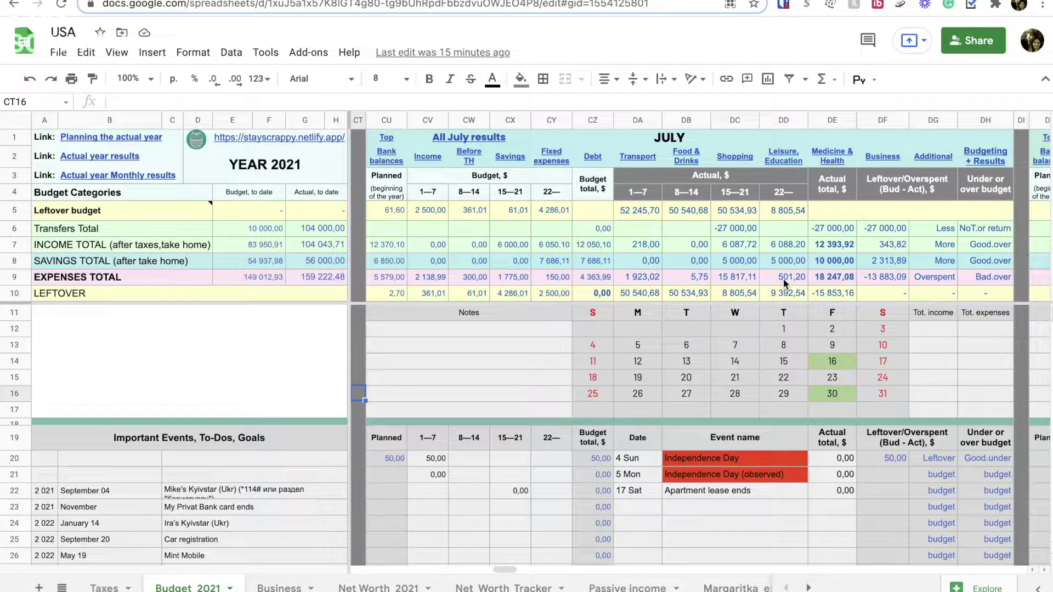
Jump to the July Budgeting + Results section from its header link.
click(890, 181)
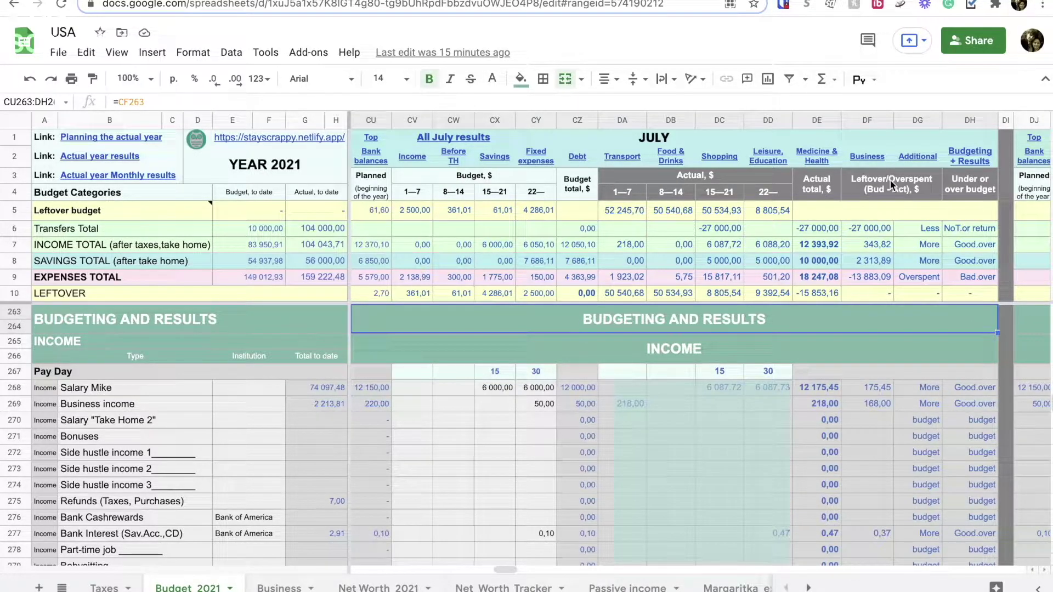
scroll(631, 438, down, 20)
click(626, 456)
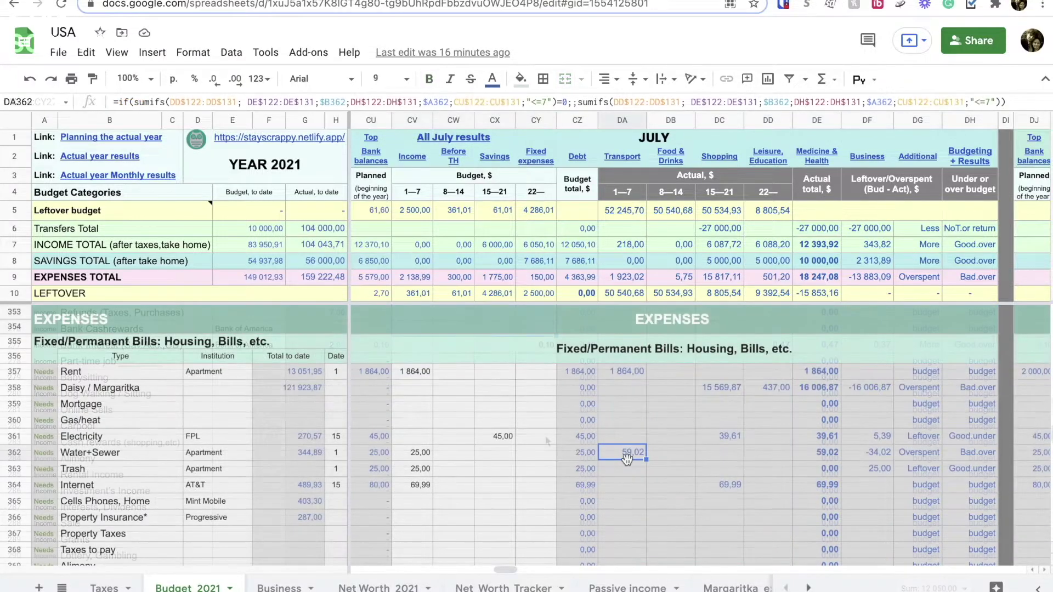
click(723, 437)
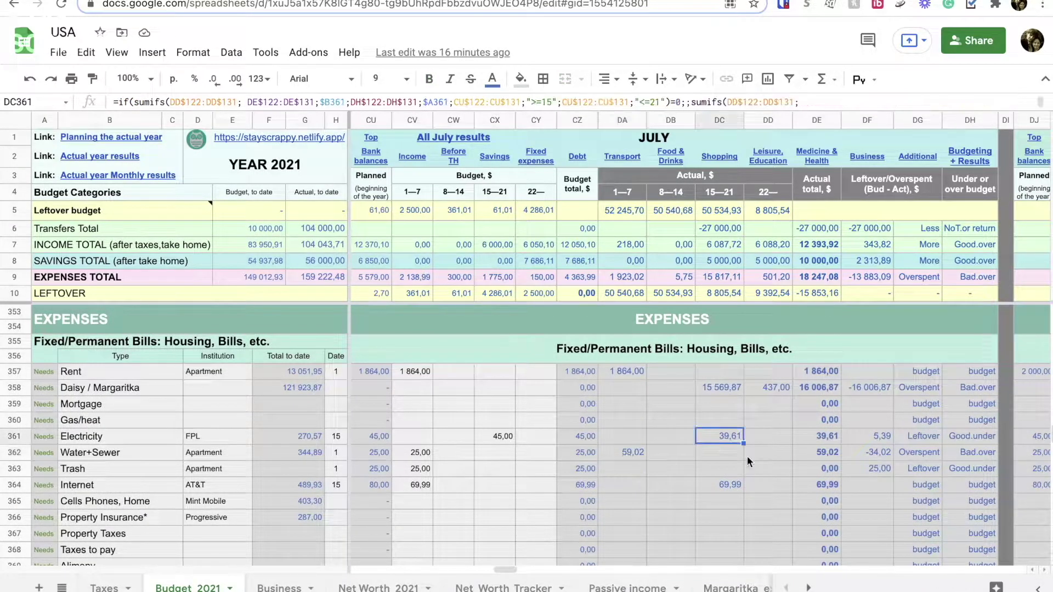
click(729, 484)
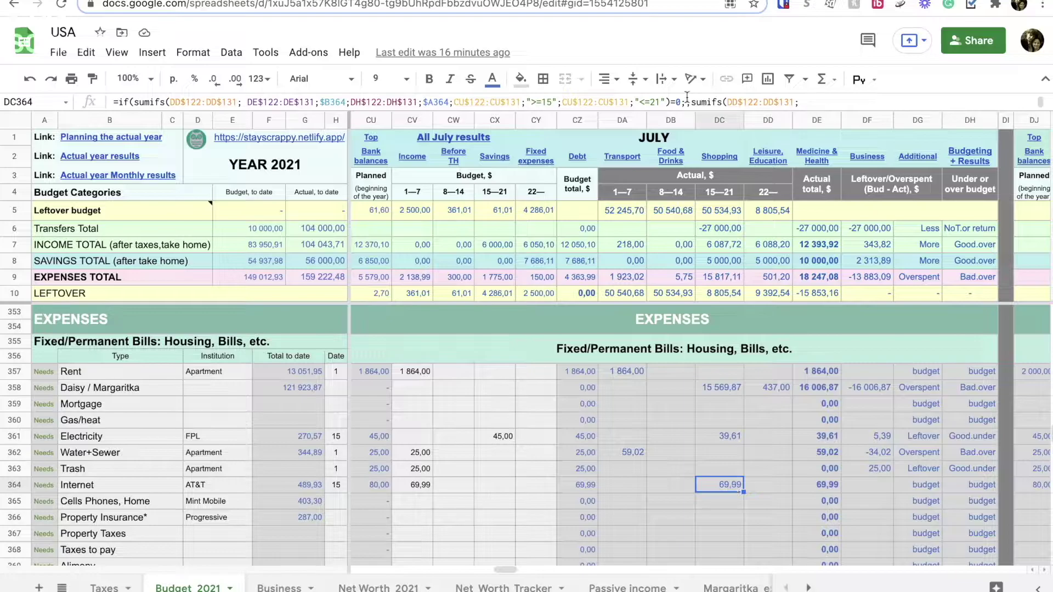
double_click(720, 436)
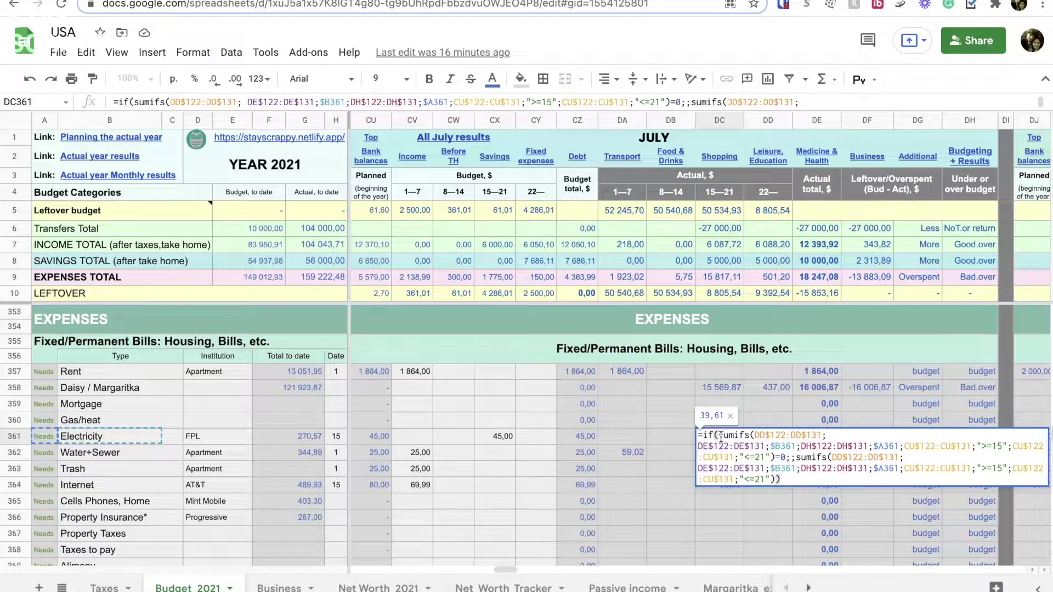
click(661, 488)
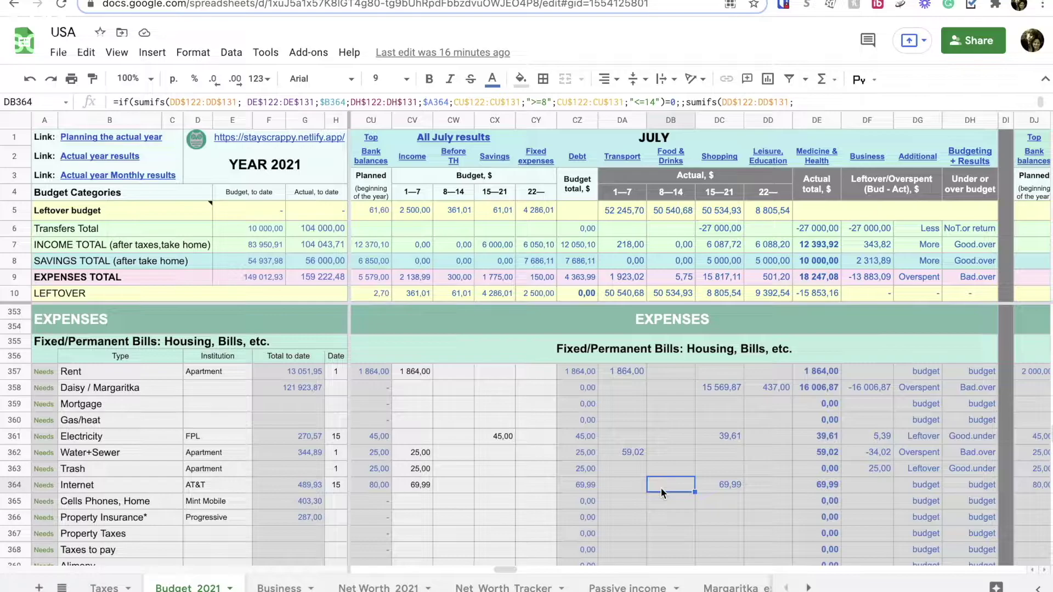
click(412, 158)
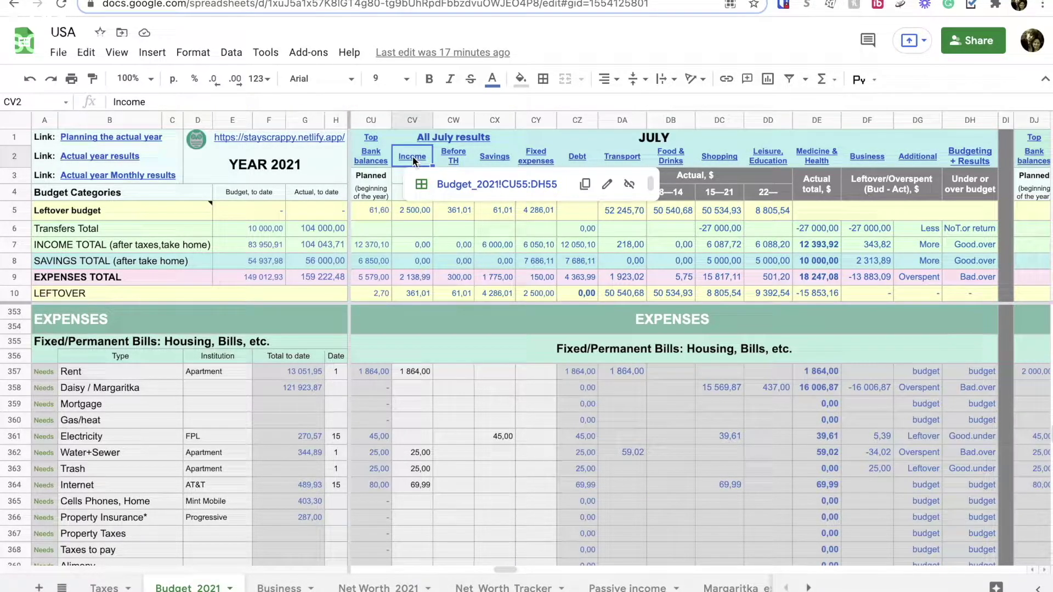
Follow the Income link to the tracker at CU55:DH55, select its rows, and reach Transportation.
click(496, 183)
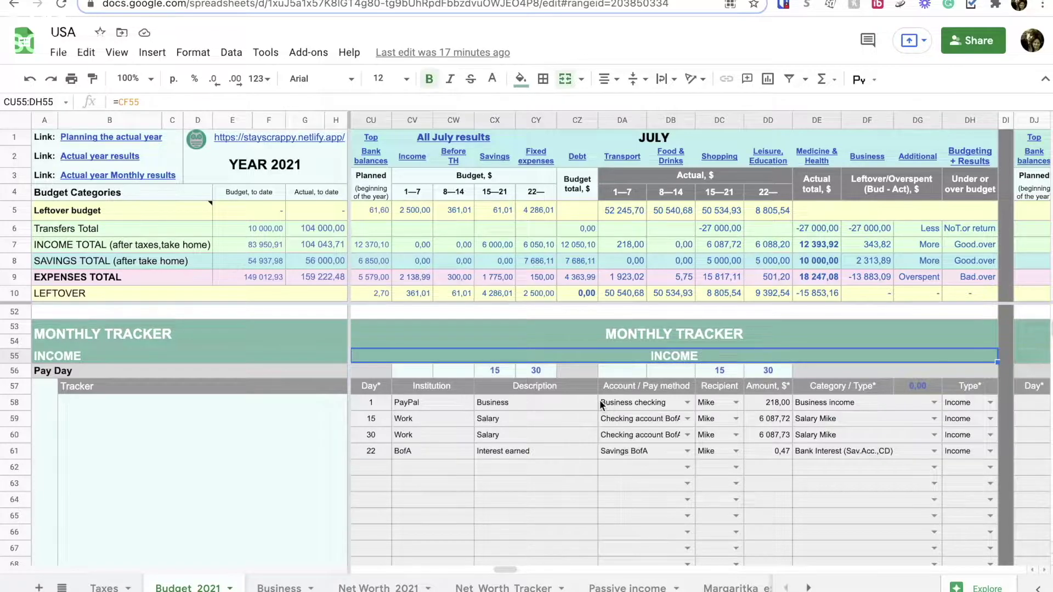
drag(548, 332, 542, 500)
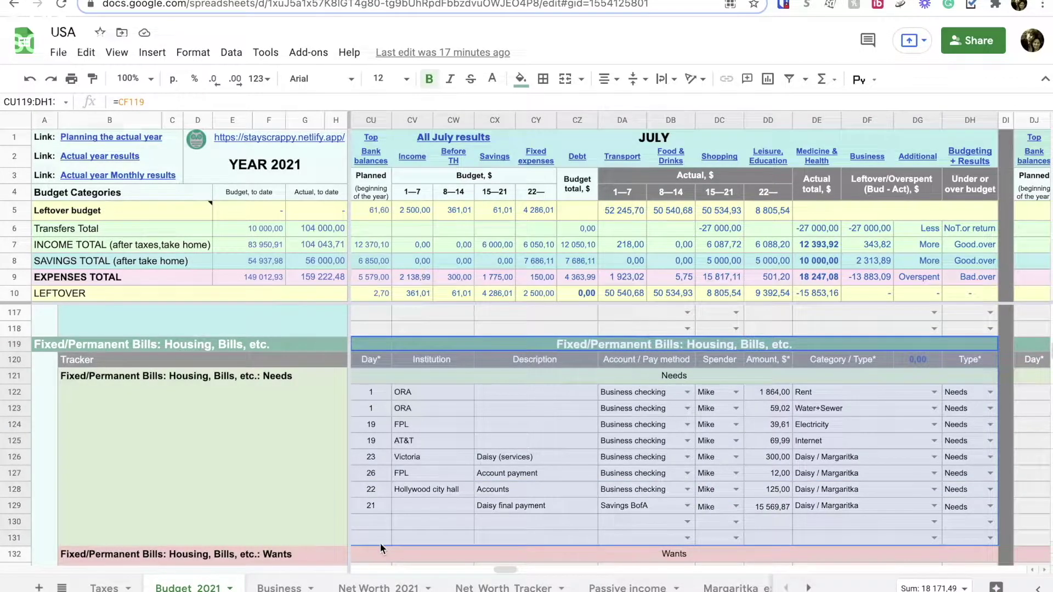
scroll(484, 437, down, 2)
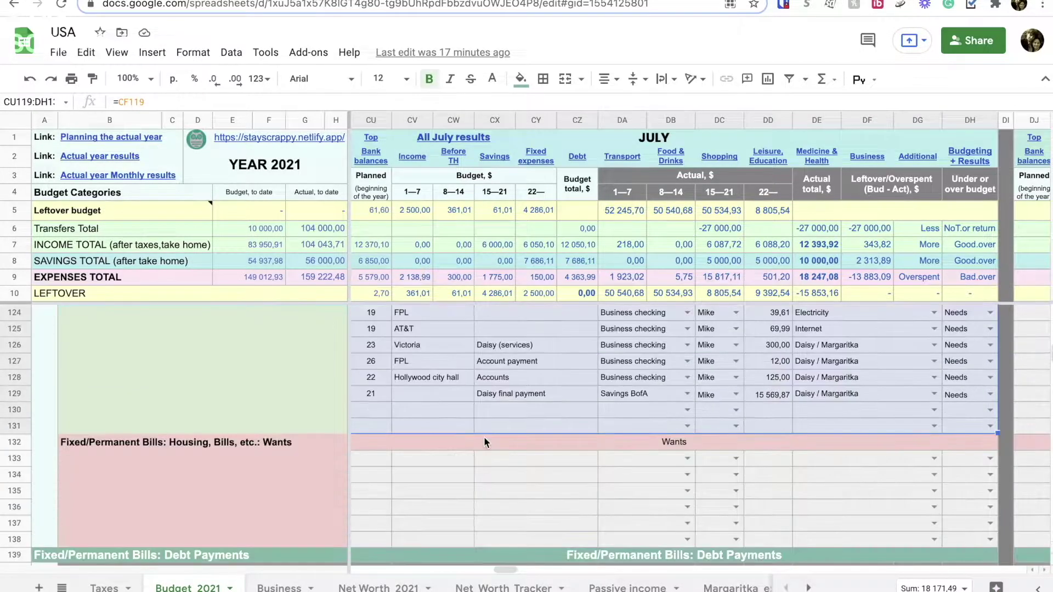
scroll(484, 436, down, 5)
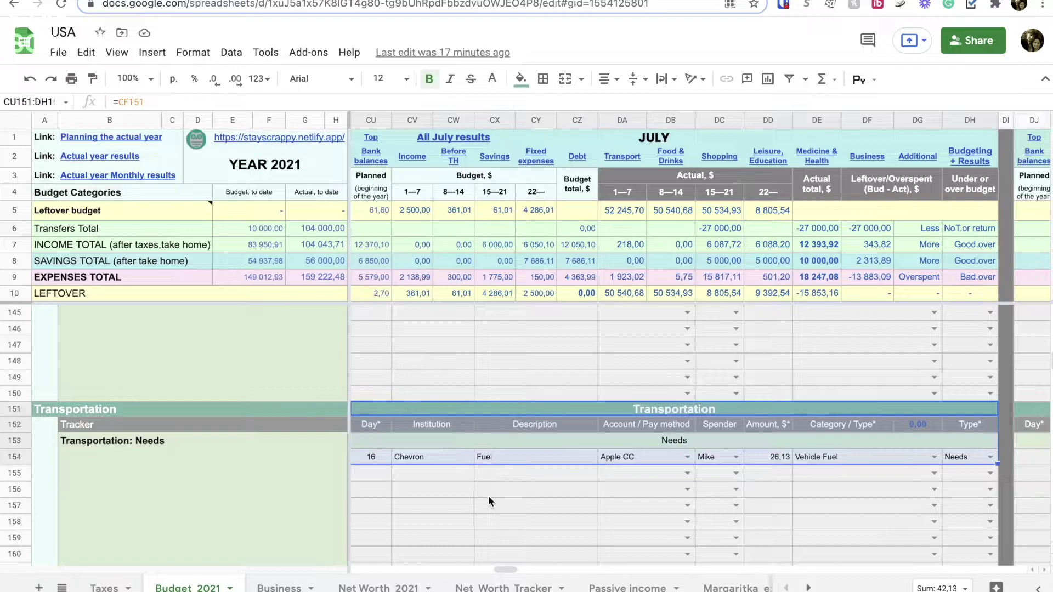
click(371, 456)
click(369, 425)
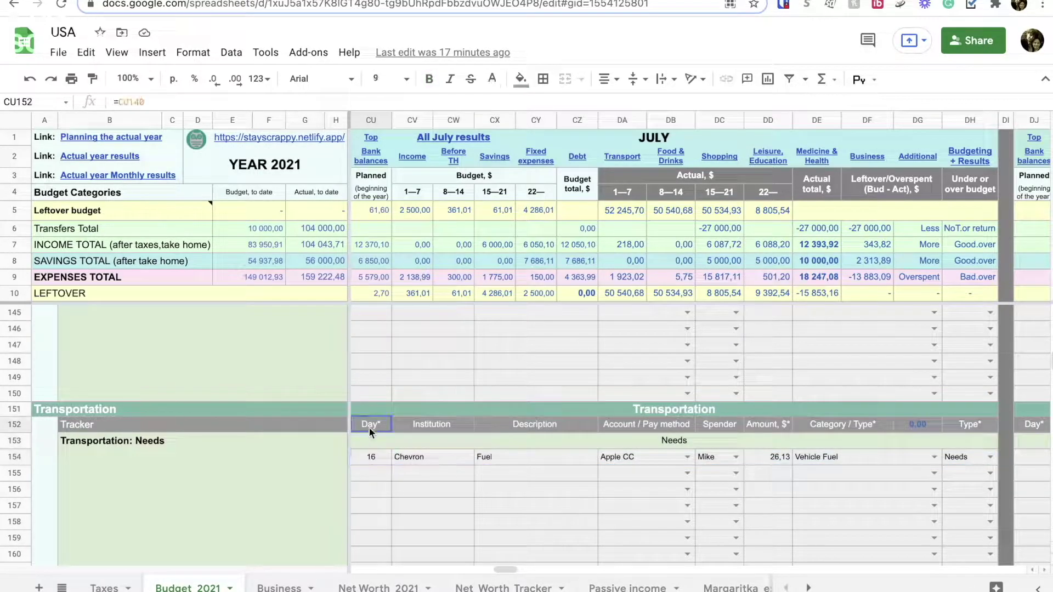
click(374, 459)
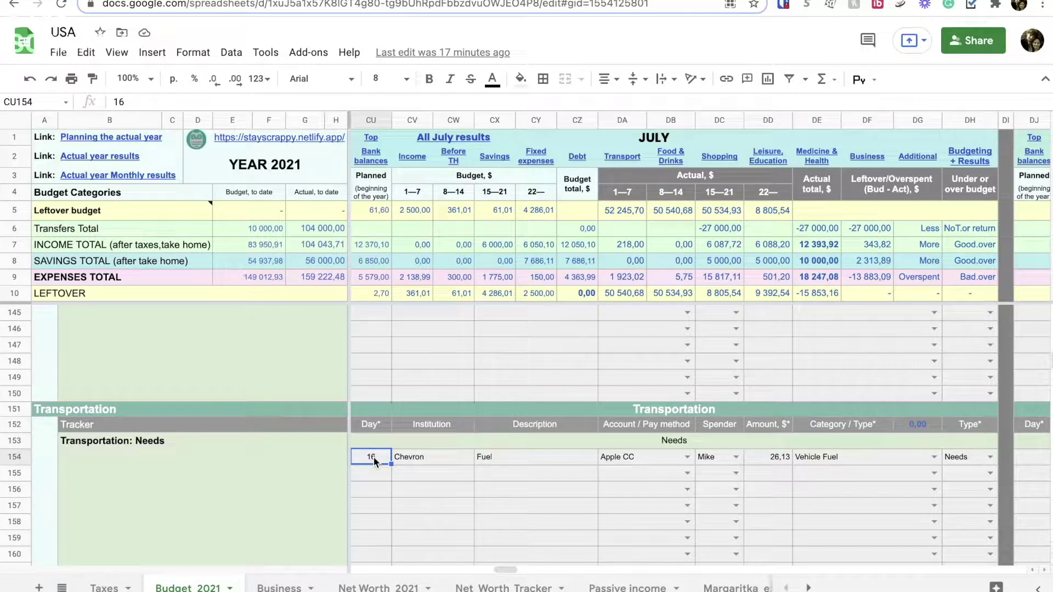
double_click(380, 422)
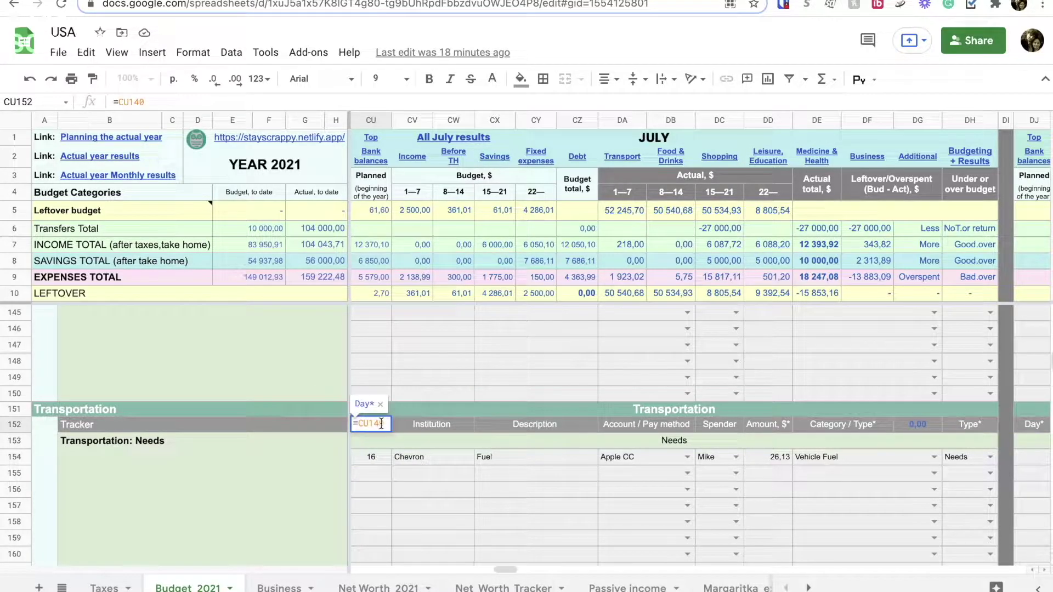
key(Escape)
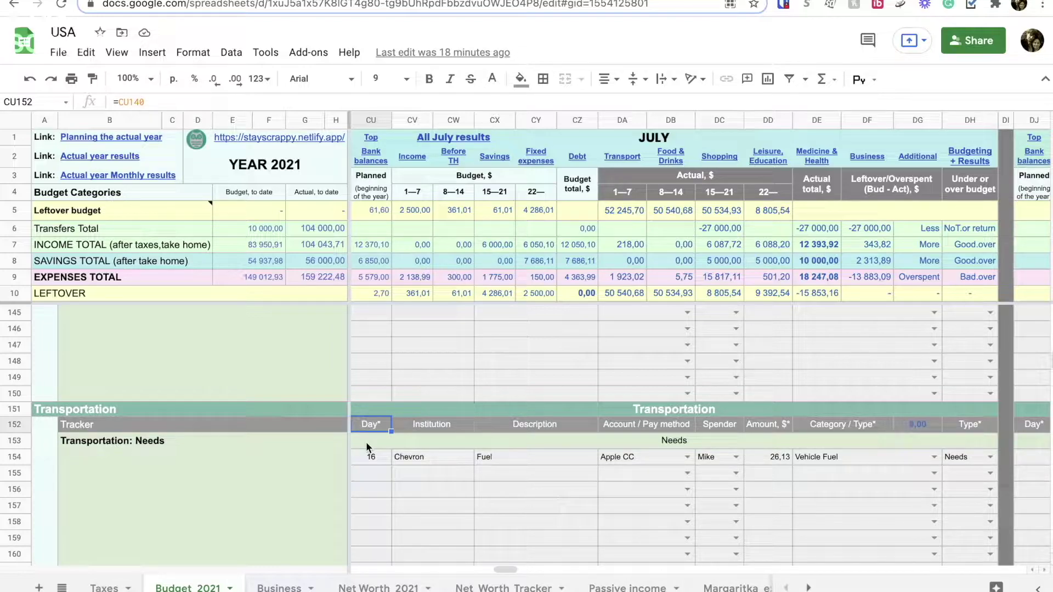
click(413, 420)
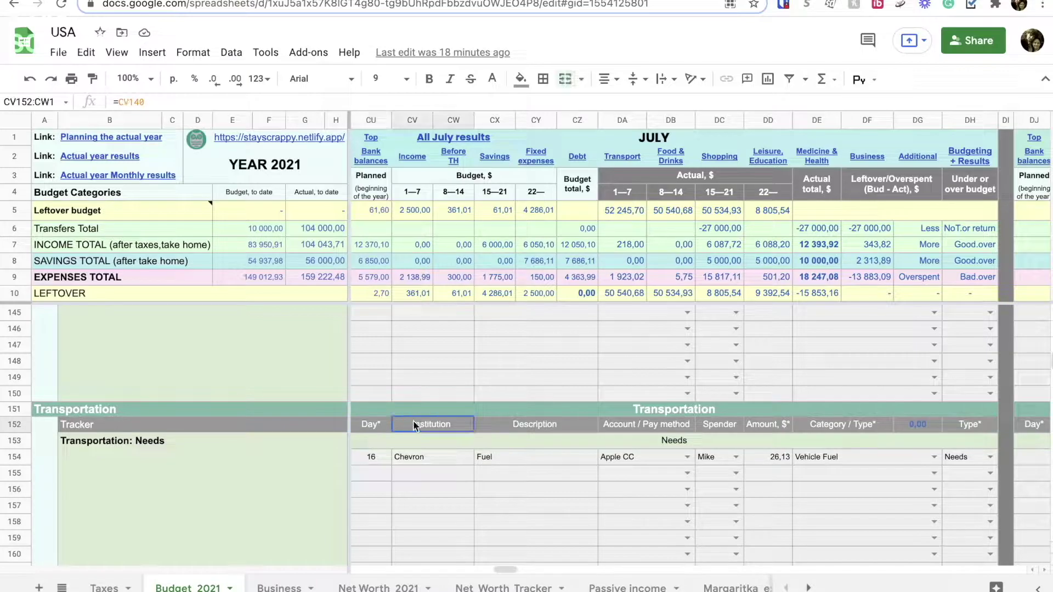
click(419, 460)
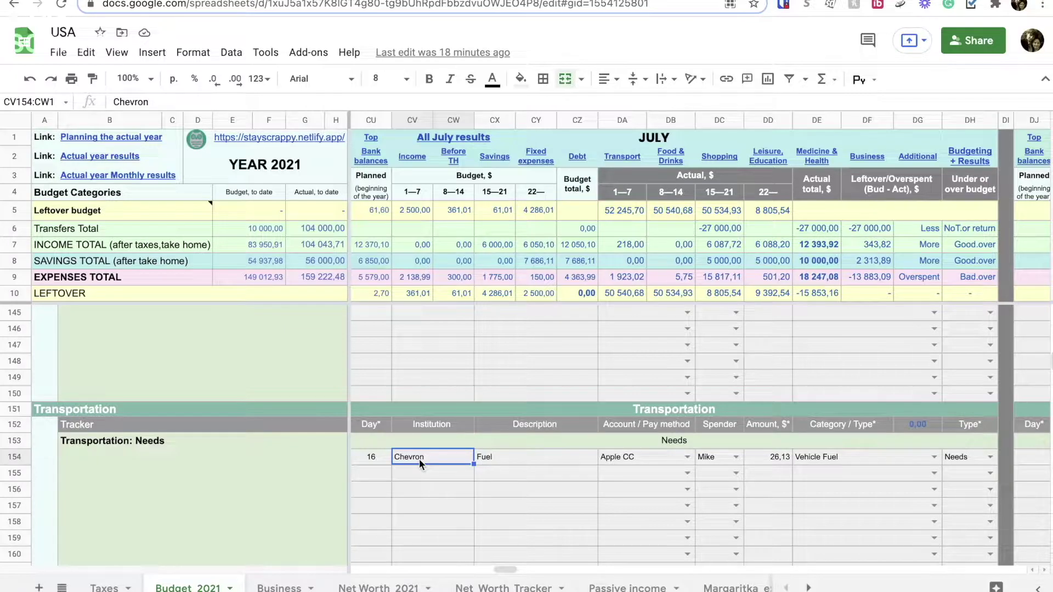
click(535, 427)
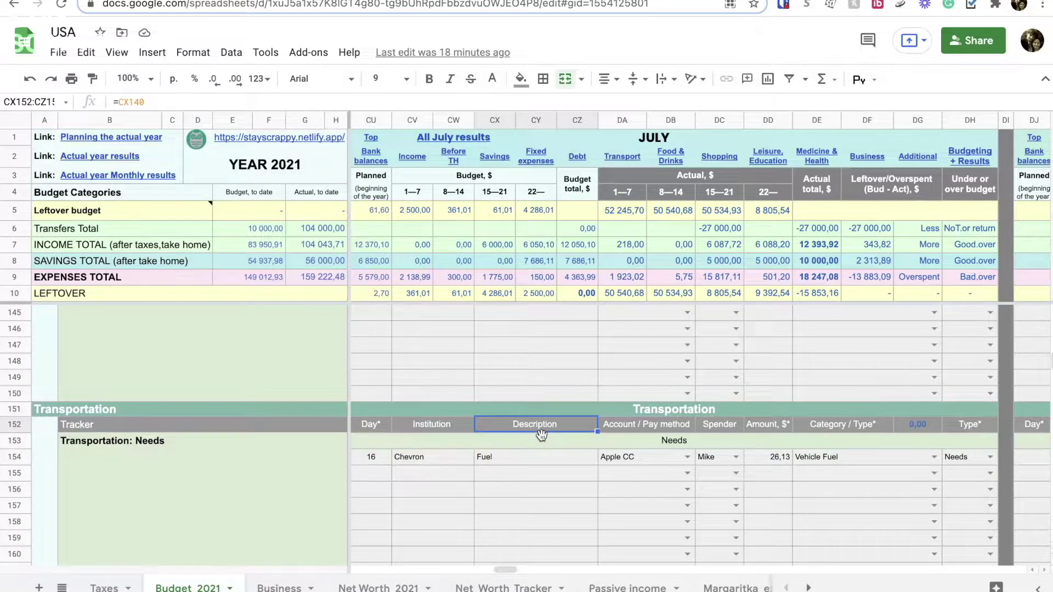
click(543, 460)
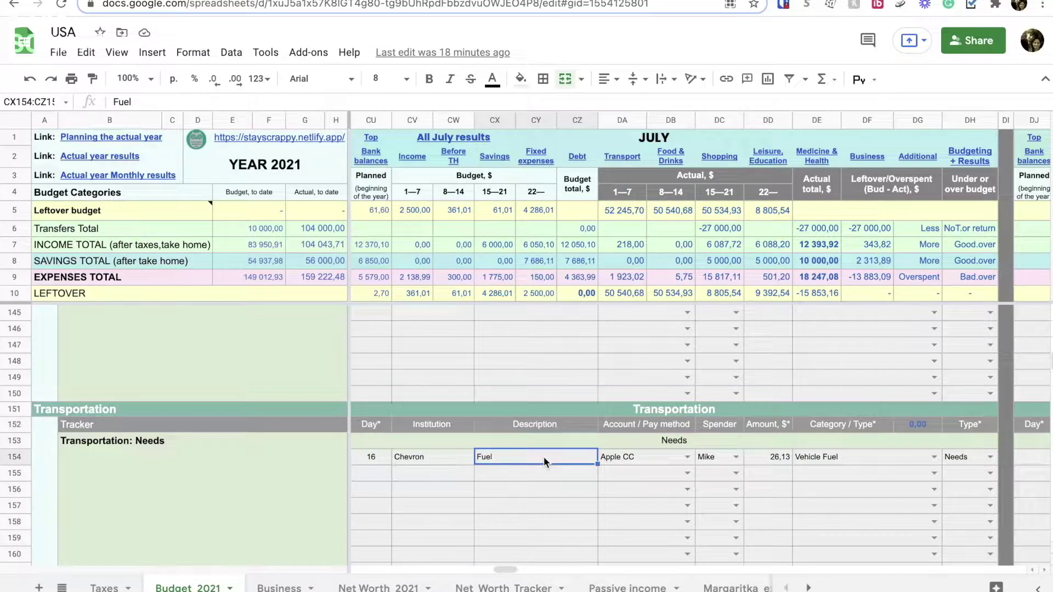
click(627, 429)
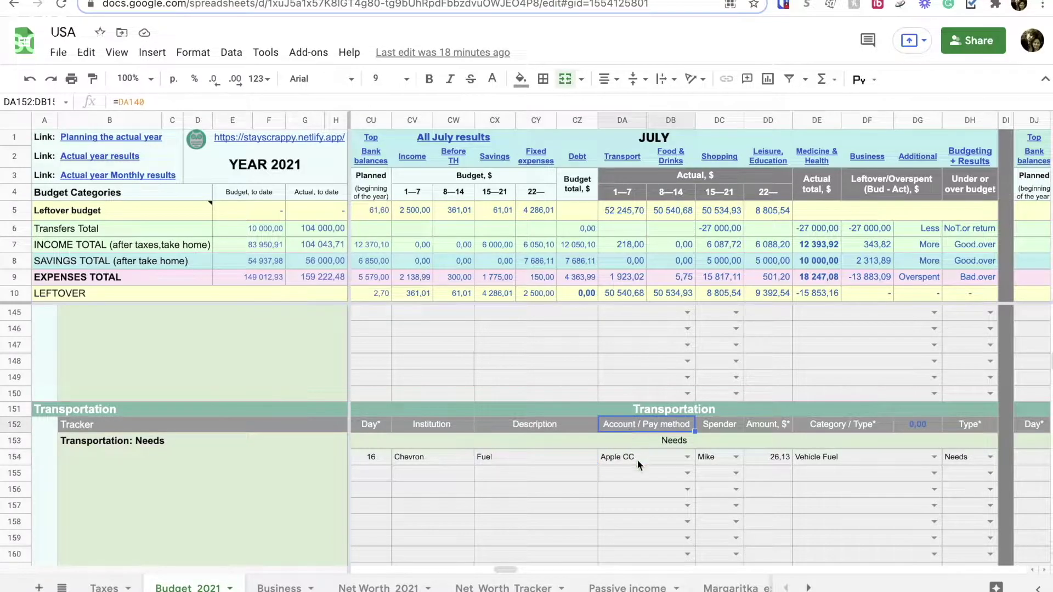
click(680, 459)
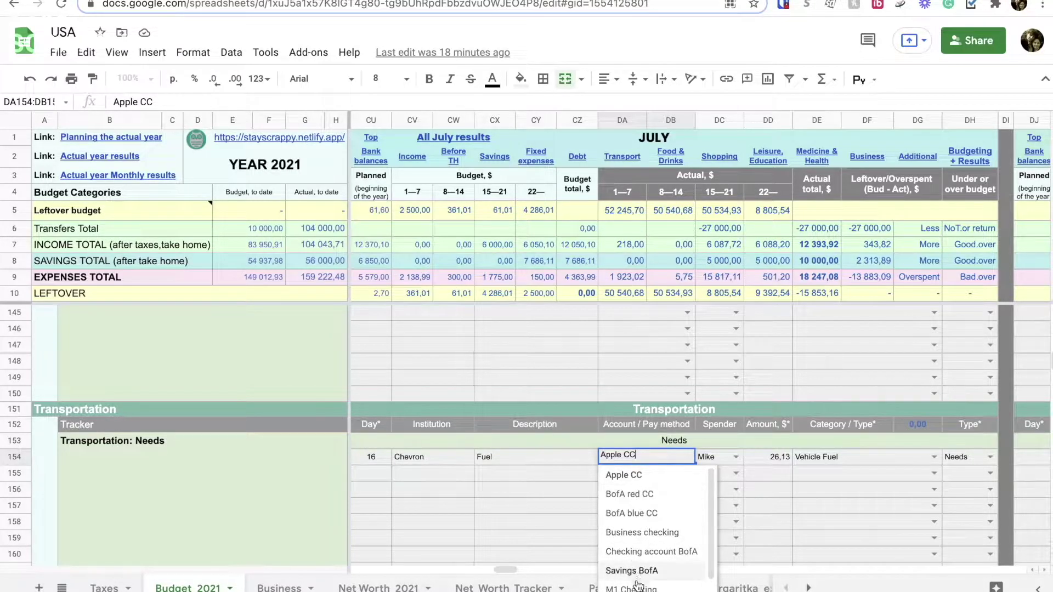
scroll(638, 581, down, 1)
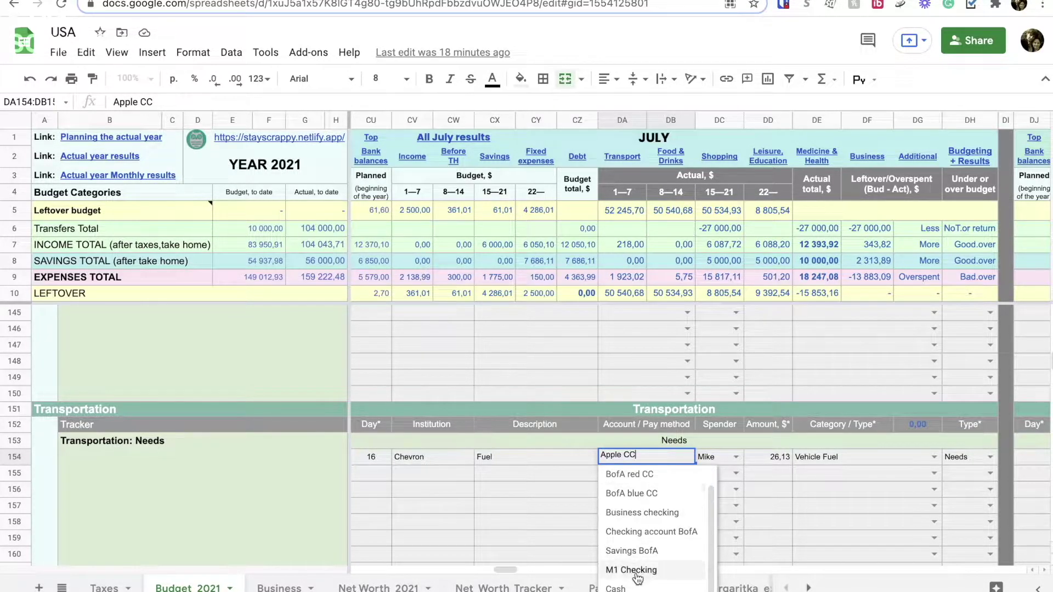
scroll(638, 579, up, 1)
click(643, 422)
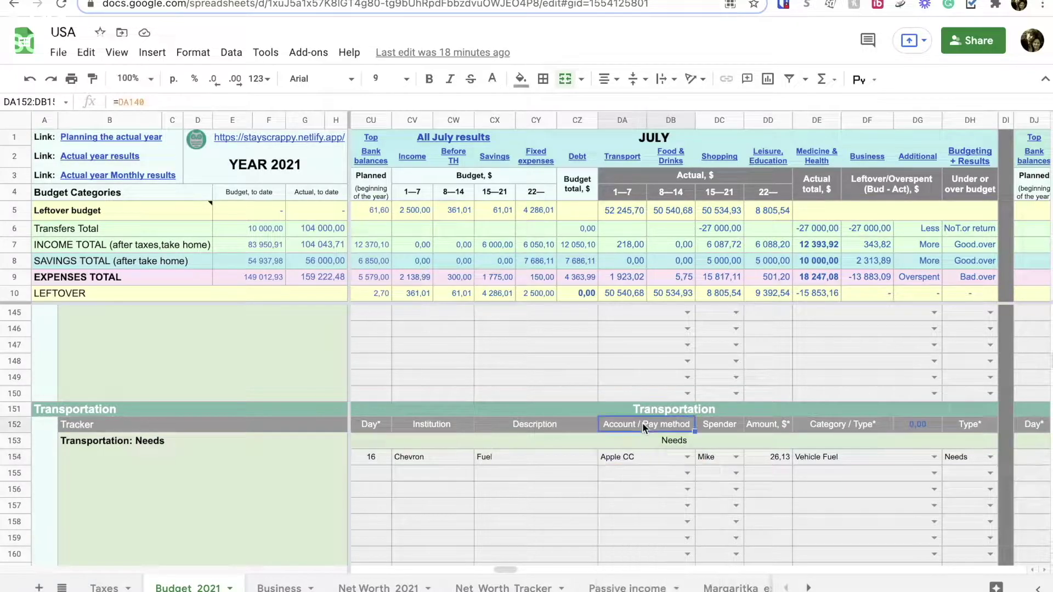
click(709, 423)
click(736, 456)
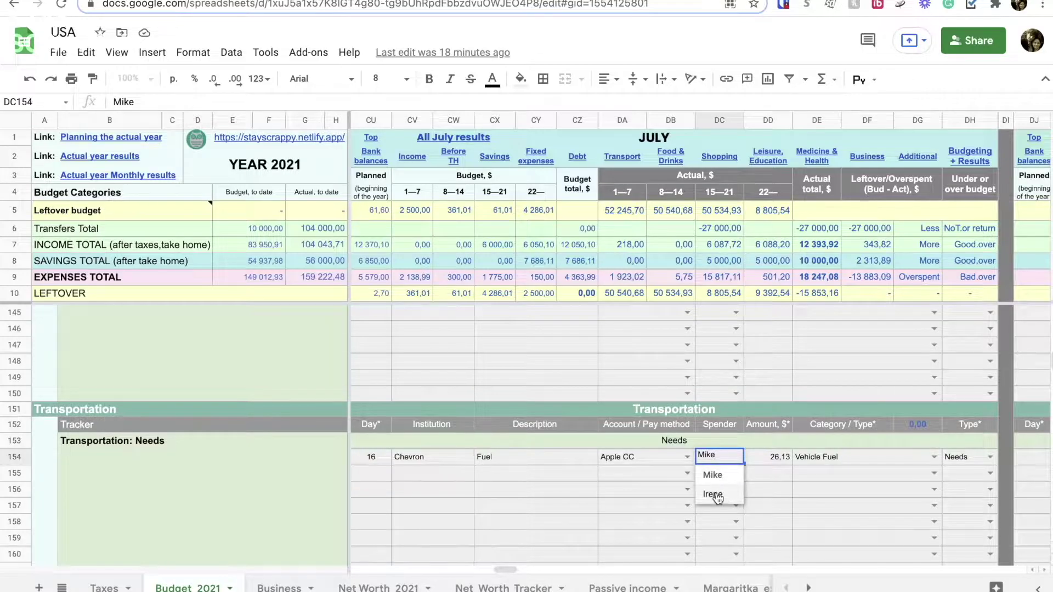
key(Return)
click(723, 463)
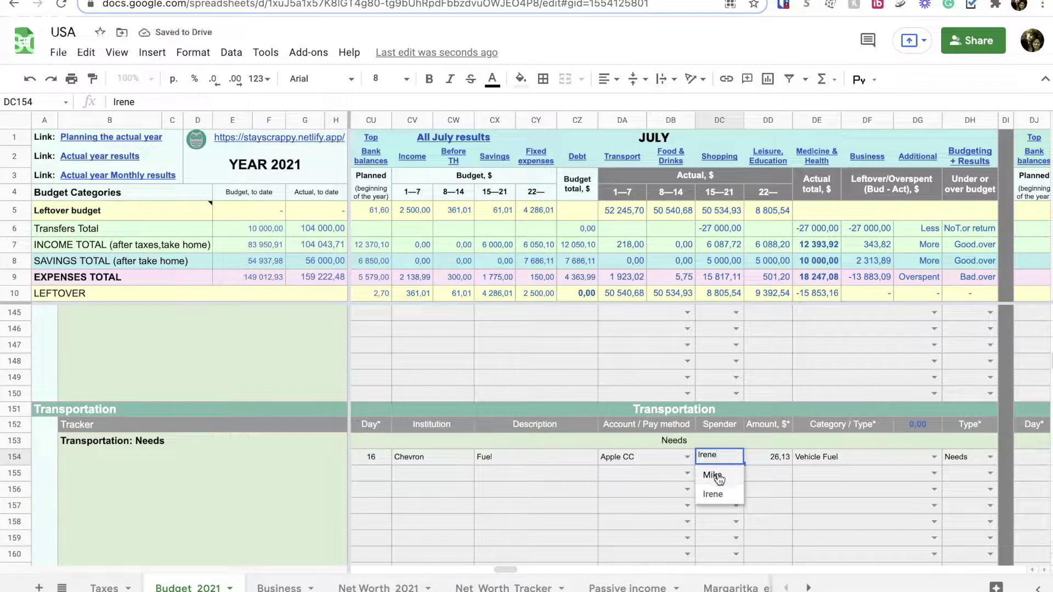
click(713, 475)
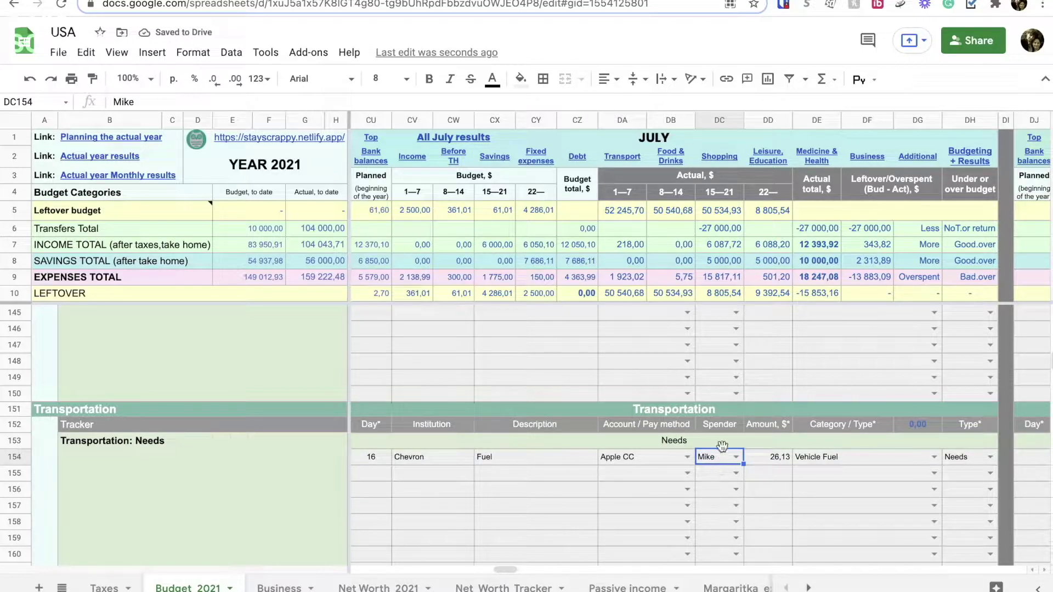
click(719, 424)
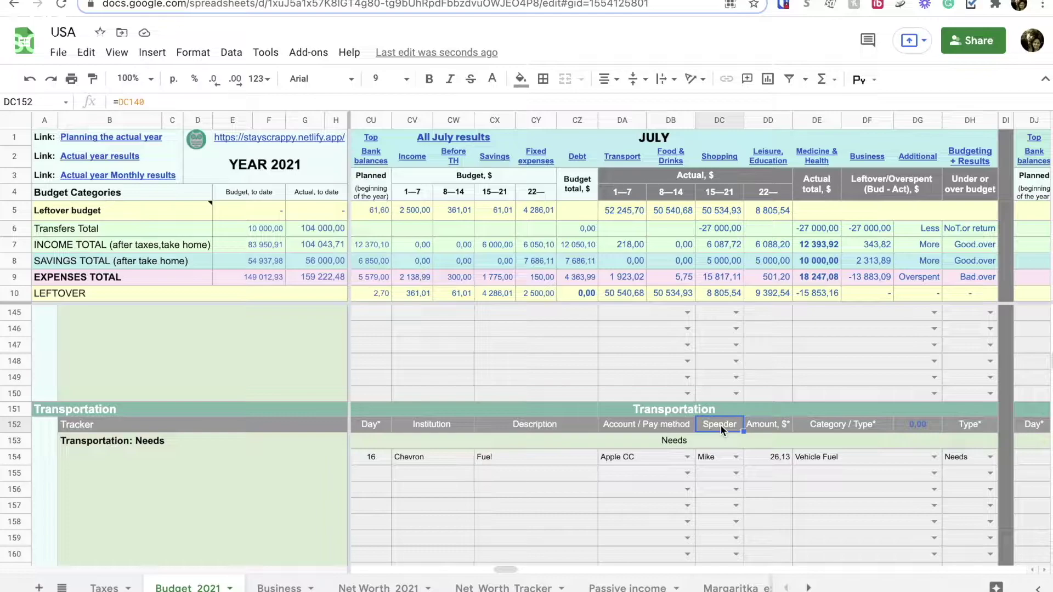
double_click(734, 455)
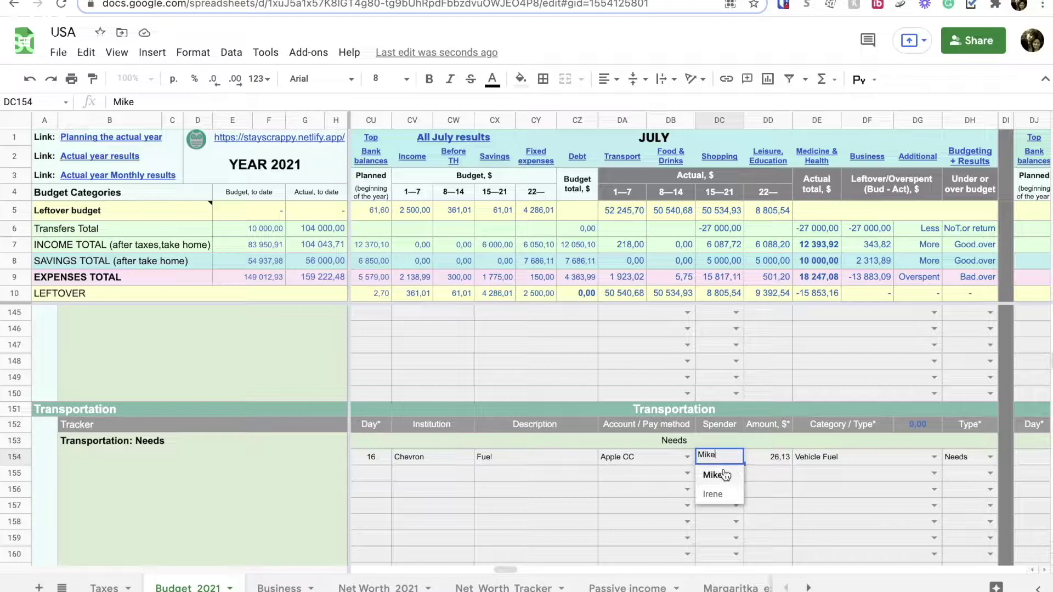
click(772, 428)
click(775, 462)
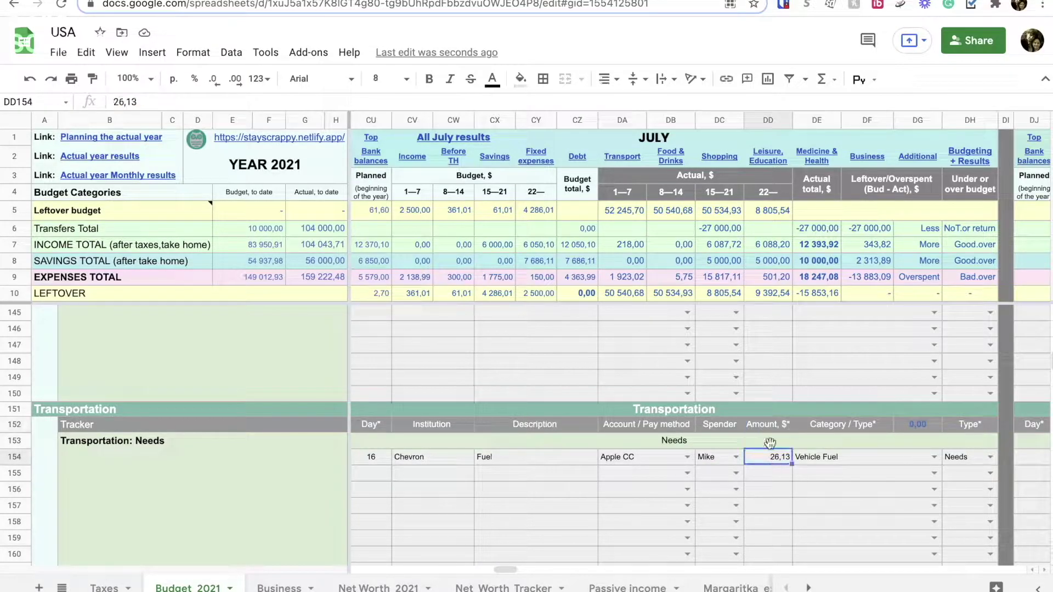
click(765, 423)
click(764, 455)
Check row 154's Vehicle Fuel category and Needs type dropdowns, then reach the HSA/401K savings rows.
click(853, 421)
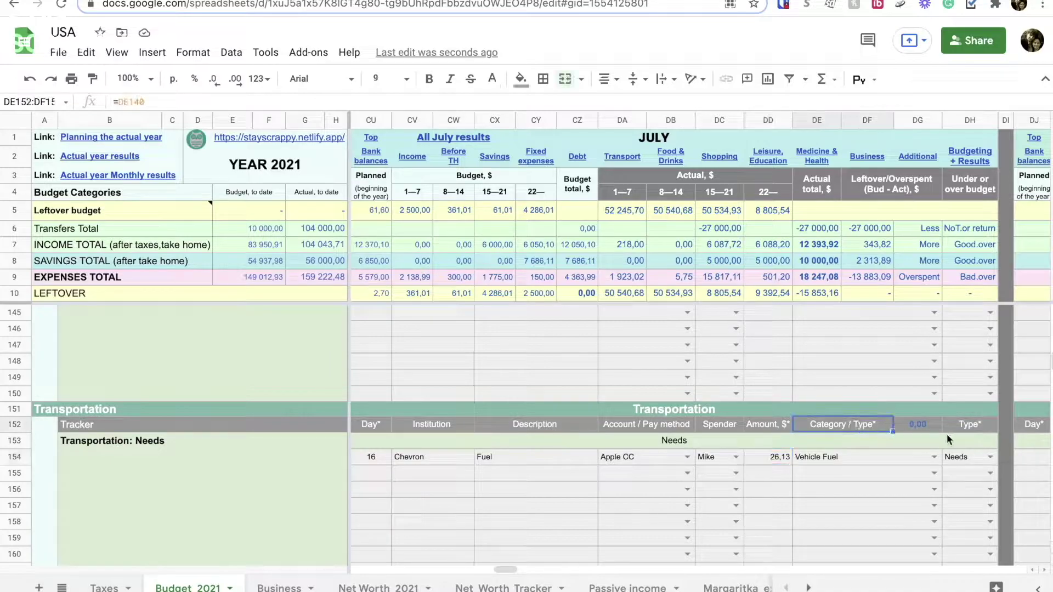
click(969, 430)
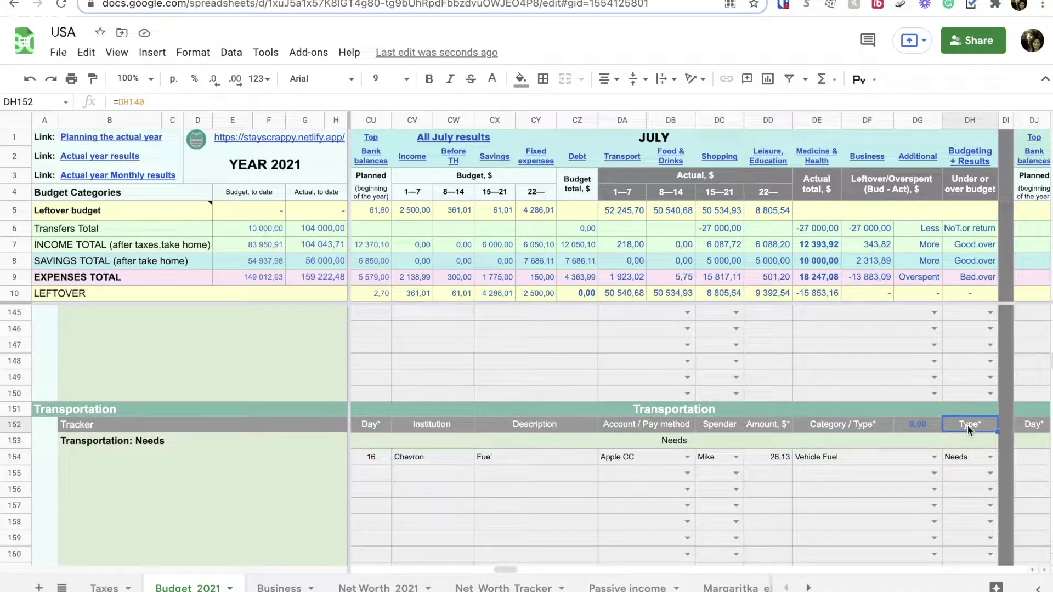
click(868, 455)
click(934, 457)
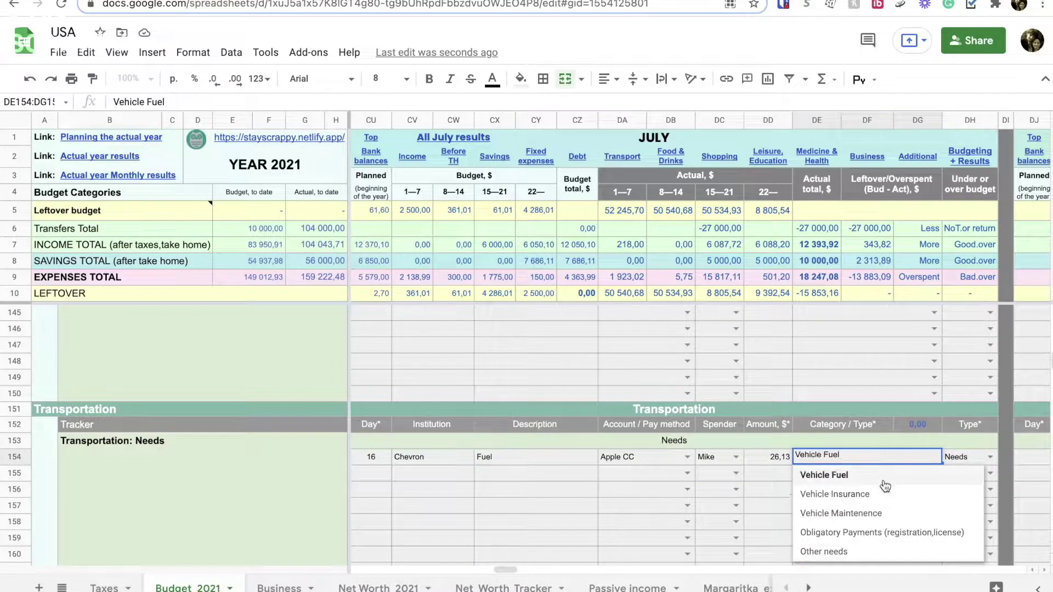
double_click(973, 454)
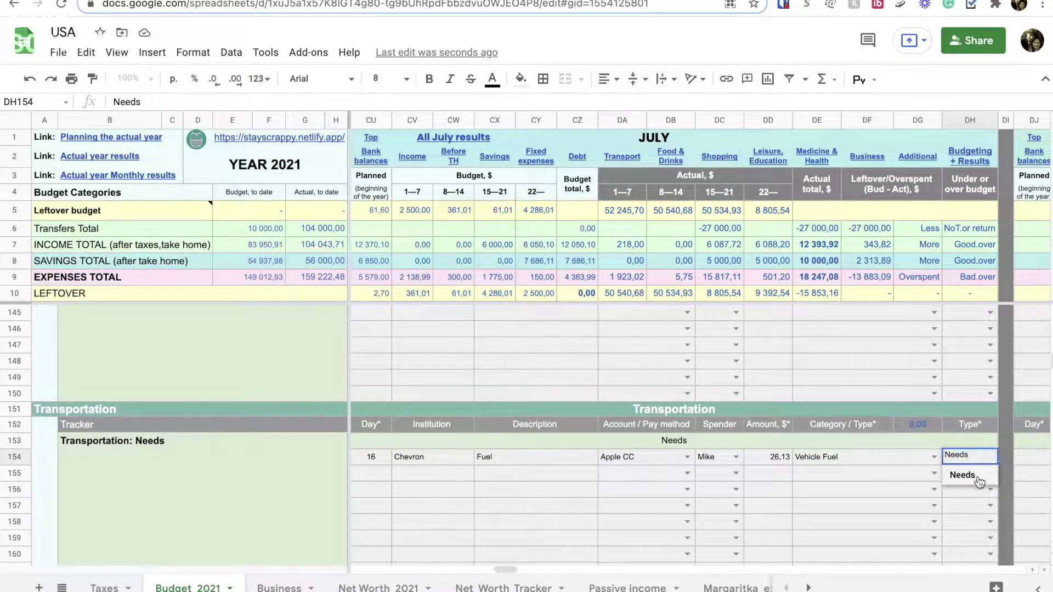
scroll(913, 445, down, 3)
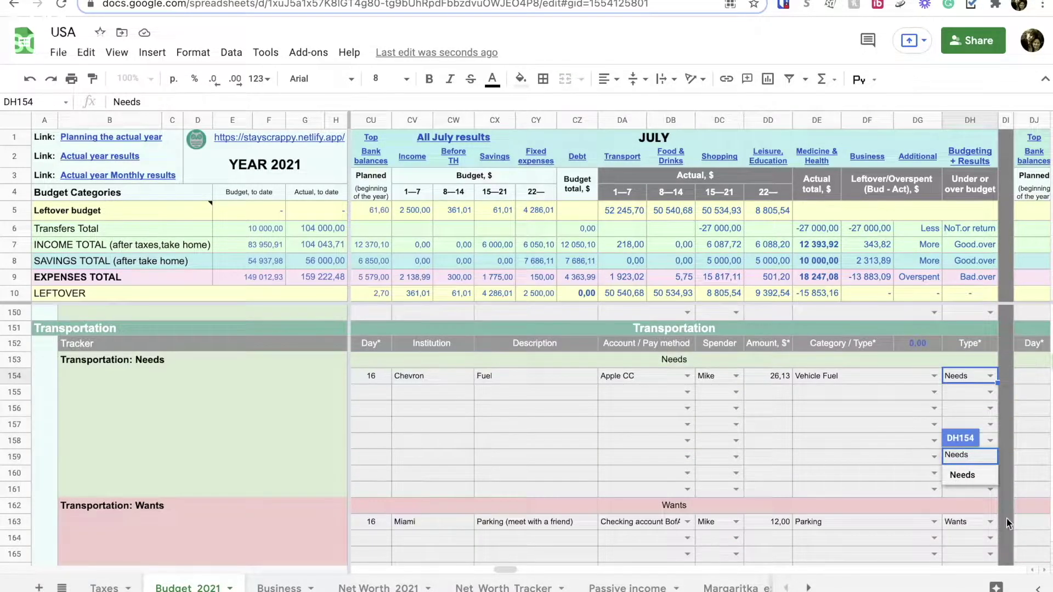
click(992, 521)
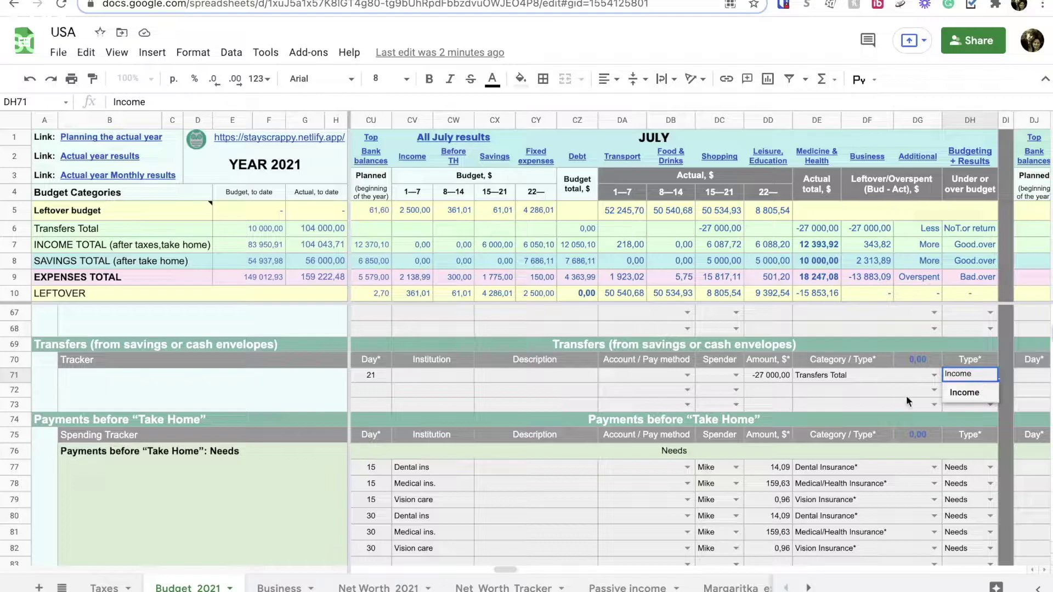
scroll(910, 409, down, 4)
scroll(912, 411, down, 3)
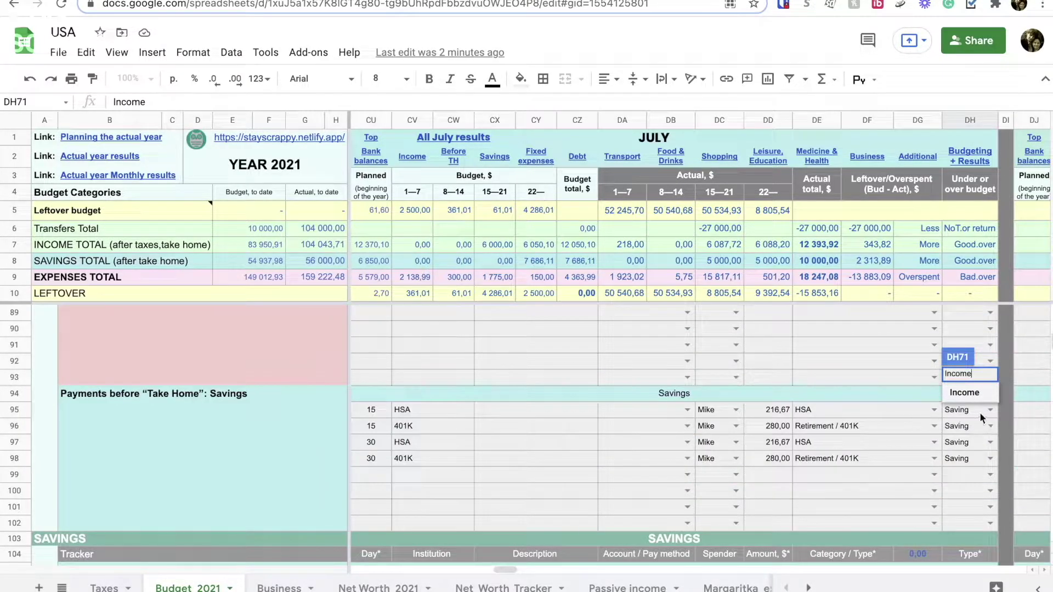
Total the two Salary Mike amounts and select the Business income and BofA interest entries.
click(990, 414)
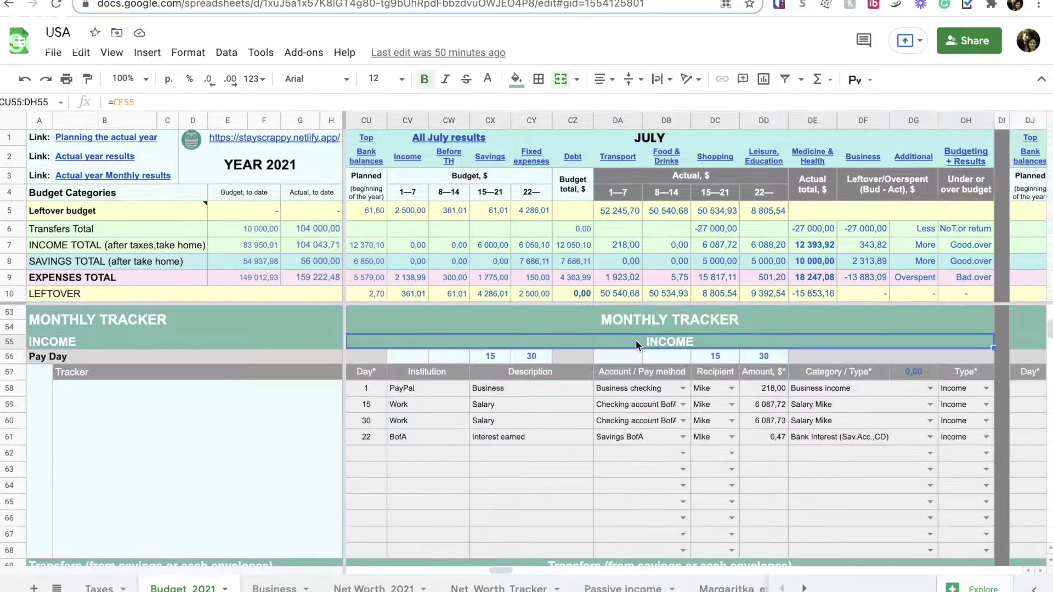
click(769, 404)
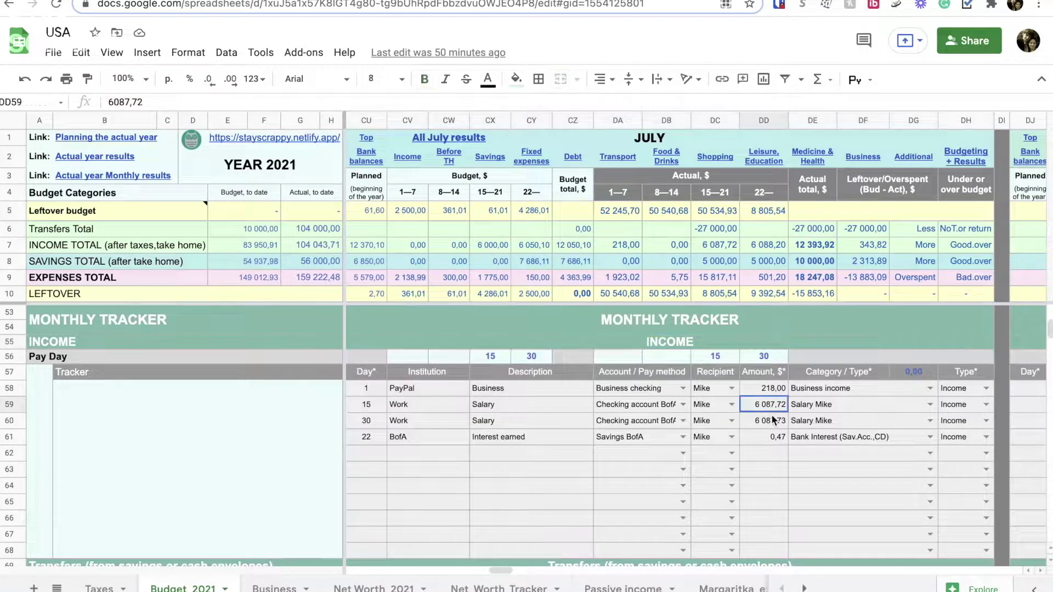
shift+click(772, 420)
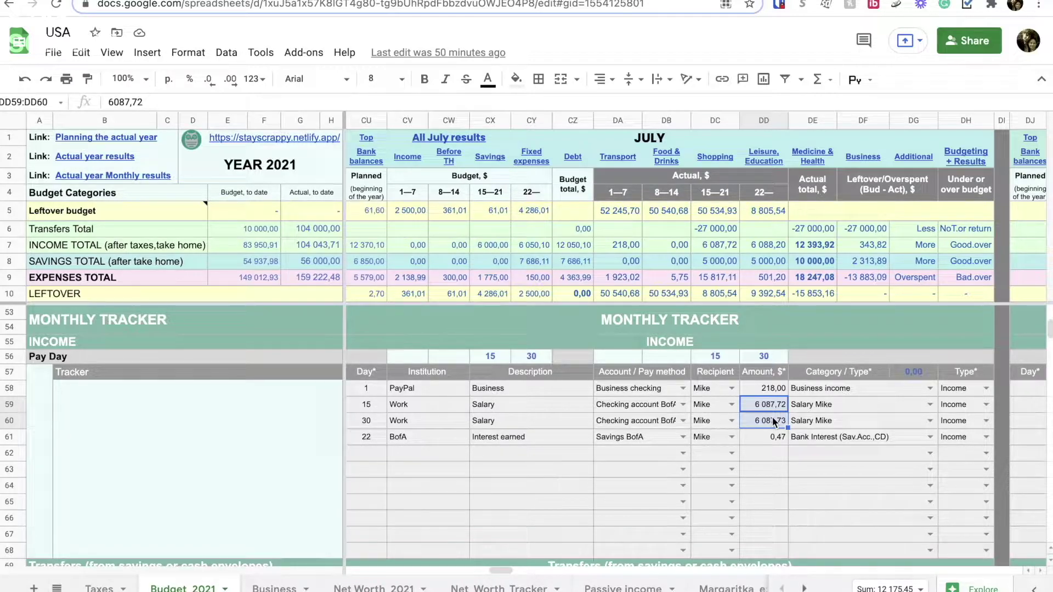
drag(823, 404, 822, 420)
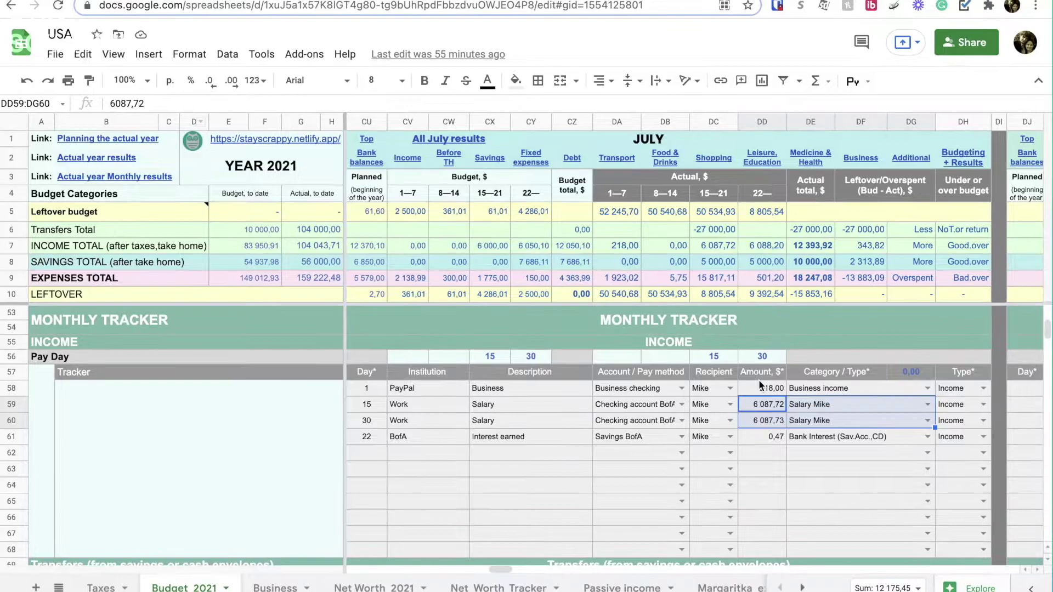
drag(768, 388, 902, 386)
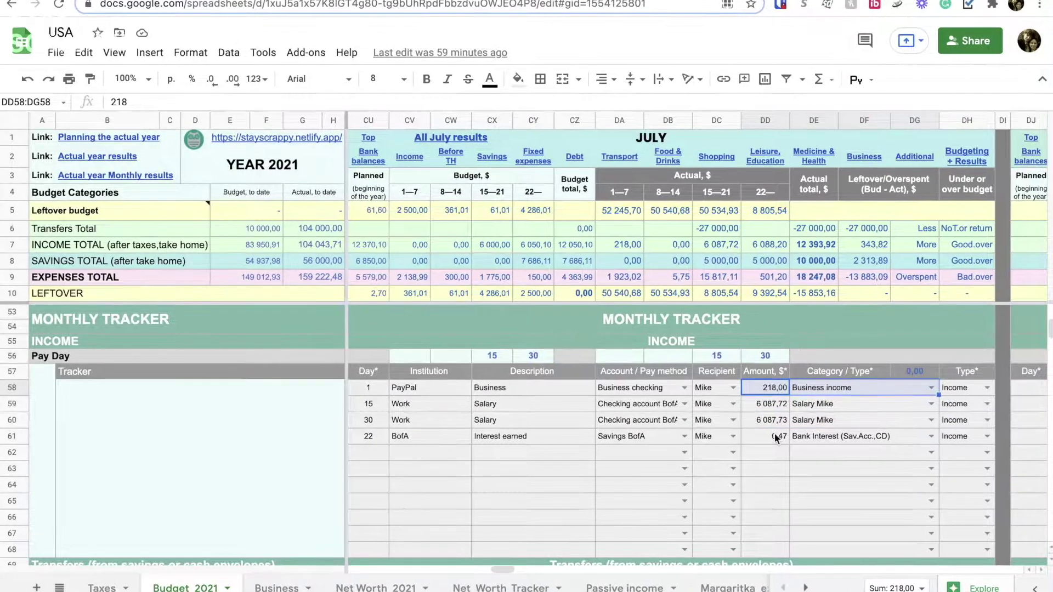
drag(772, 433, 890, 432)
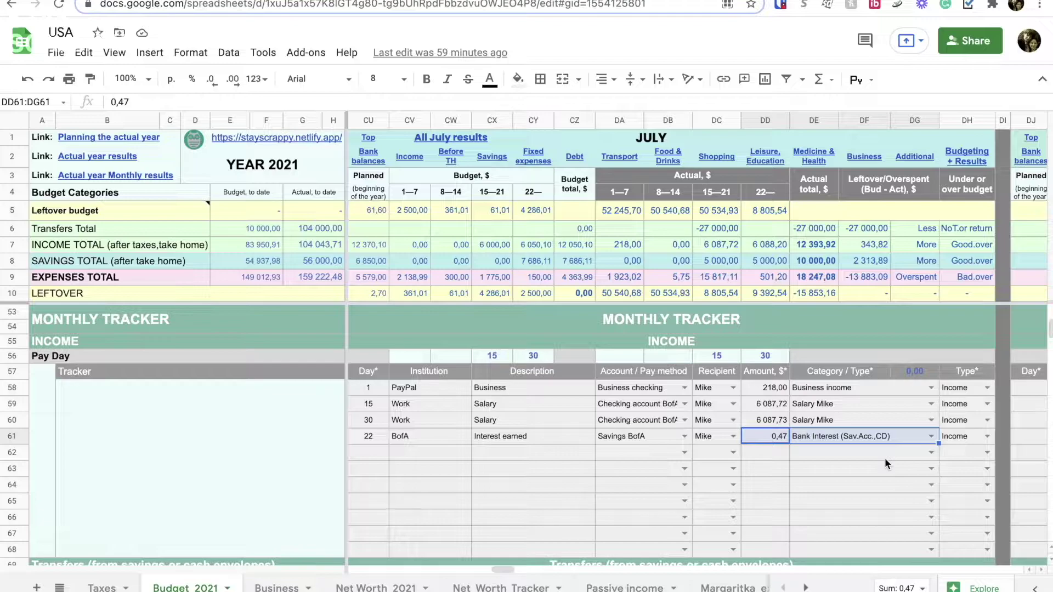
drag(459, 438, 494, 433)
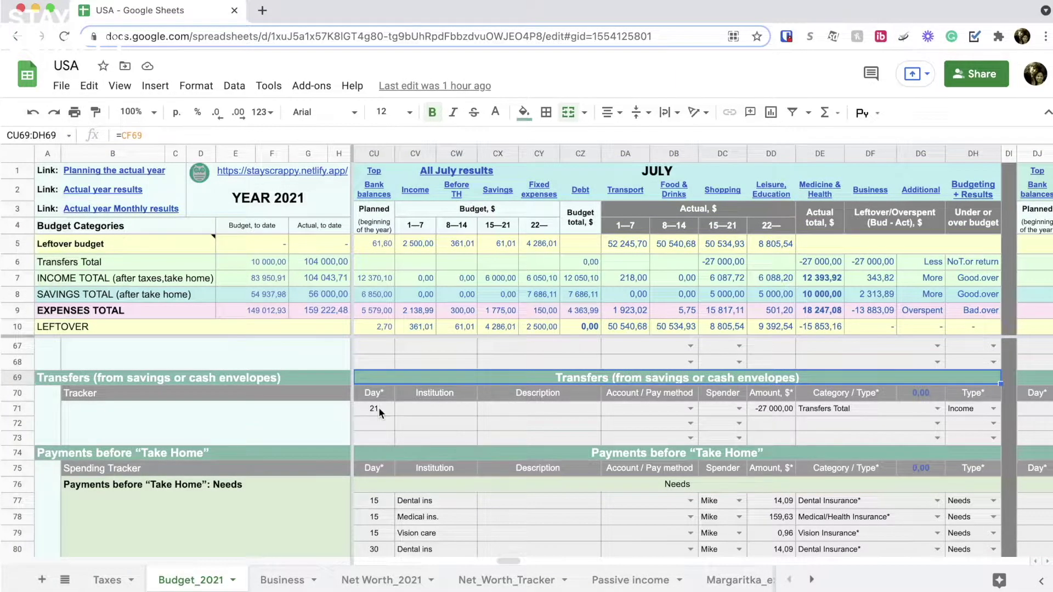
drag(378, 407, 962, 411)
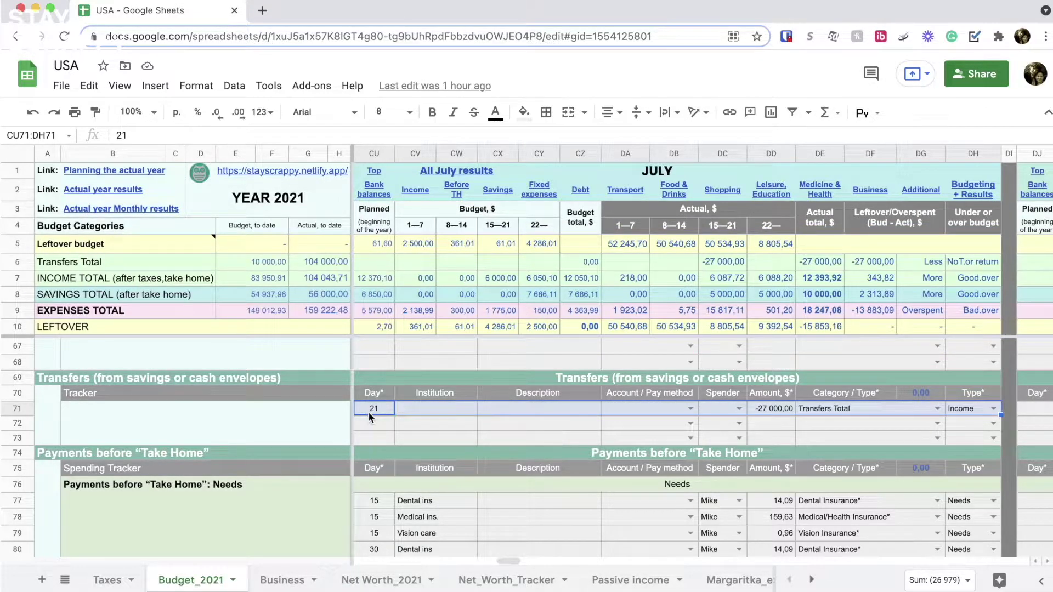
click(724, 243)
click(723, 261)
click(727, 324)
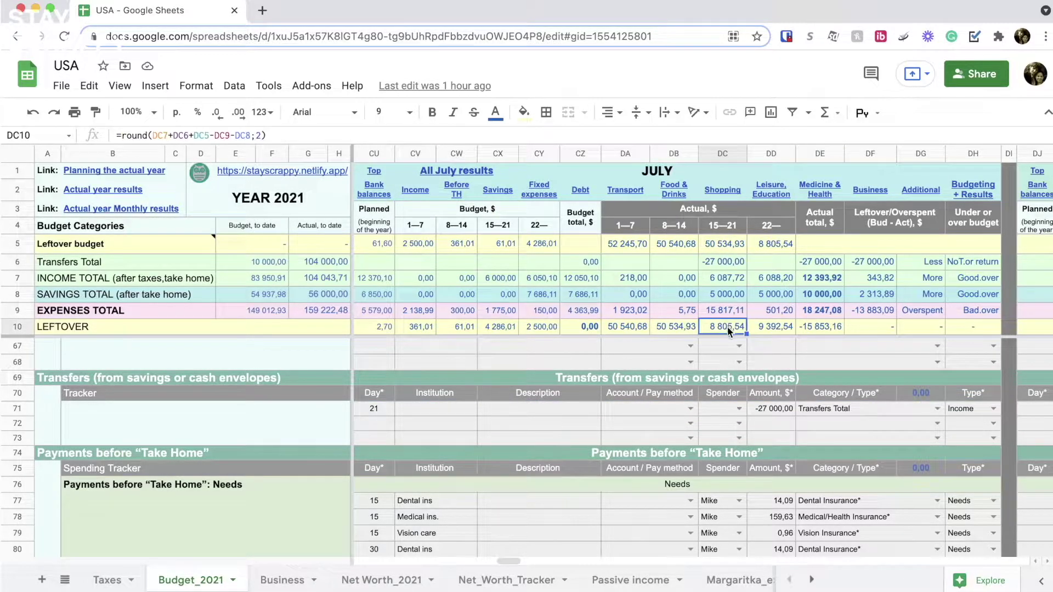
click(774, 413)
key(ctrl+Left)
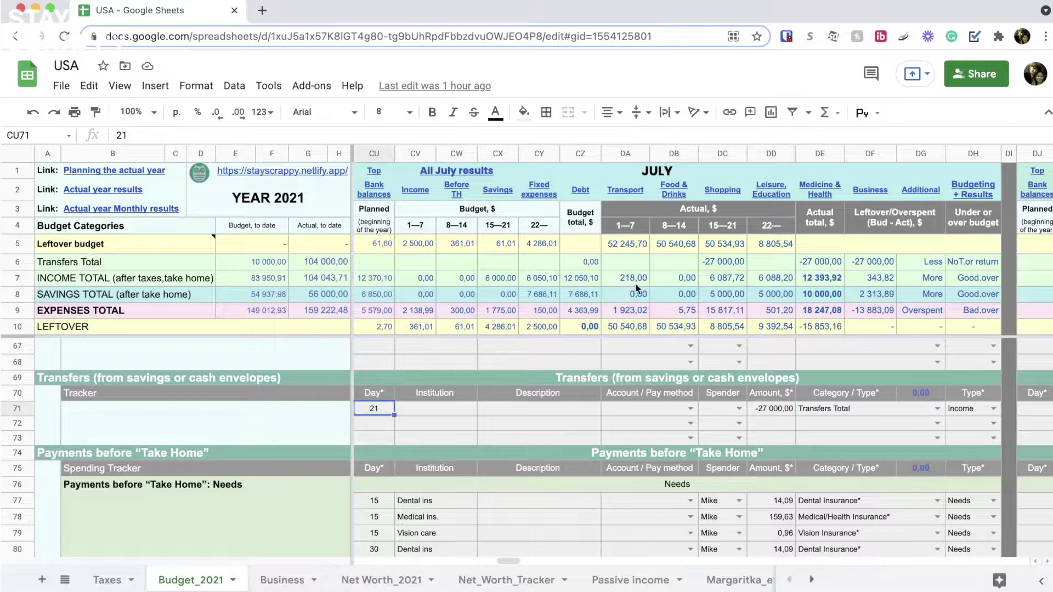
click(734, 226)
click(730, 262)
click(732, 325)
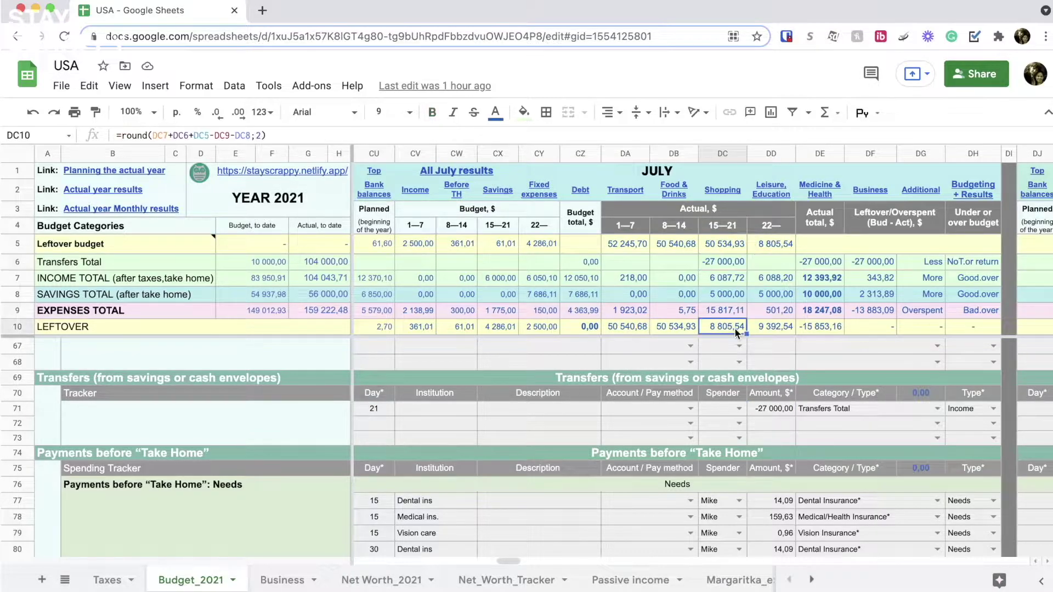
Inspect the Dental, Vision and Medical insurance entries and the 9,32 and 0,96 amounts.
scroll(734, 329, down, 2)
click(744, 389)
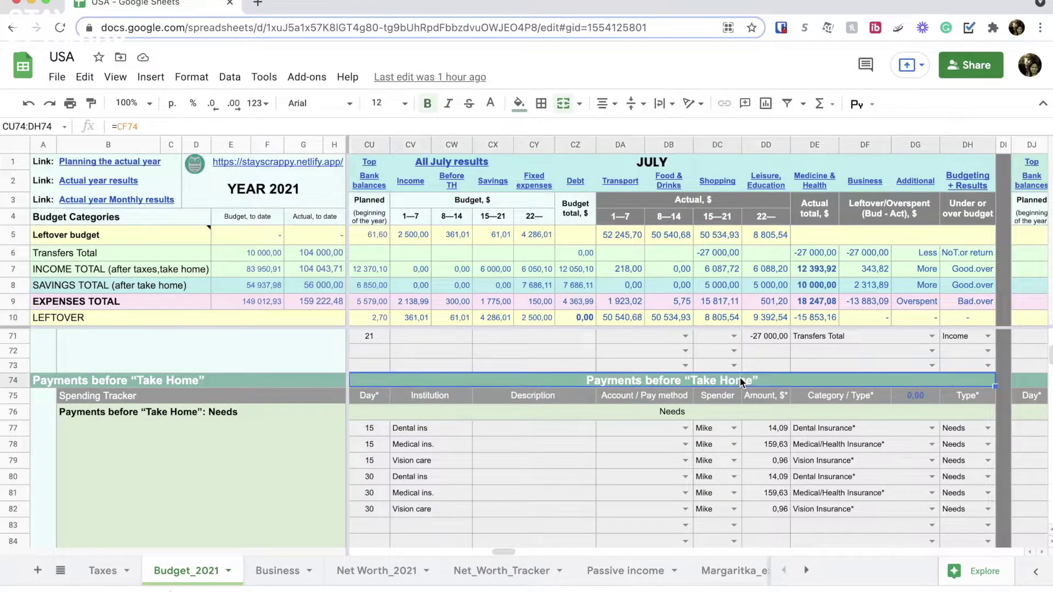
click(825, 430)
click(815, 455)
click(814, 442)
scroll(817, 455, down, 2)
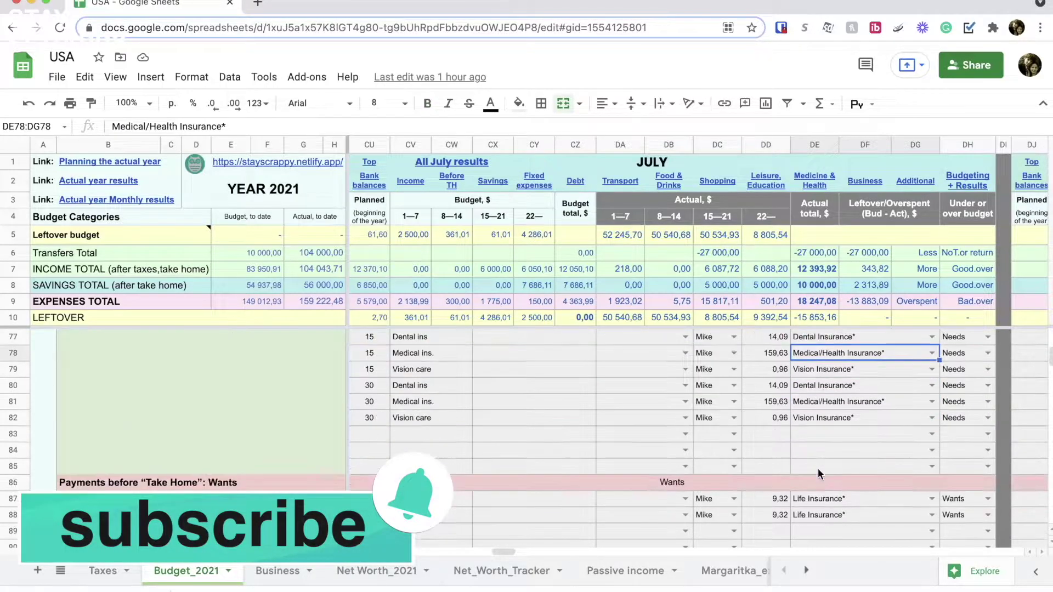
scroll(817, 468, down, 2)
drag(818, 447, 815, 493)
scroll(832, 422, down, 3)
scroll(817, 455, down, 1)
drag(768, 449, 778, 499)
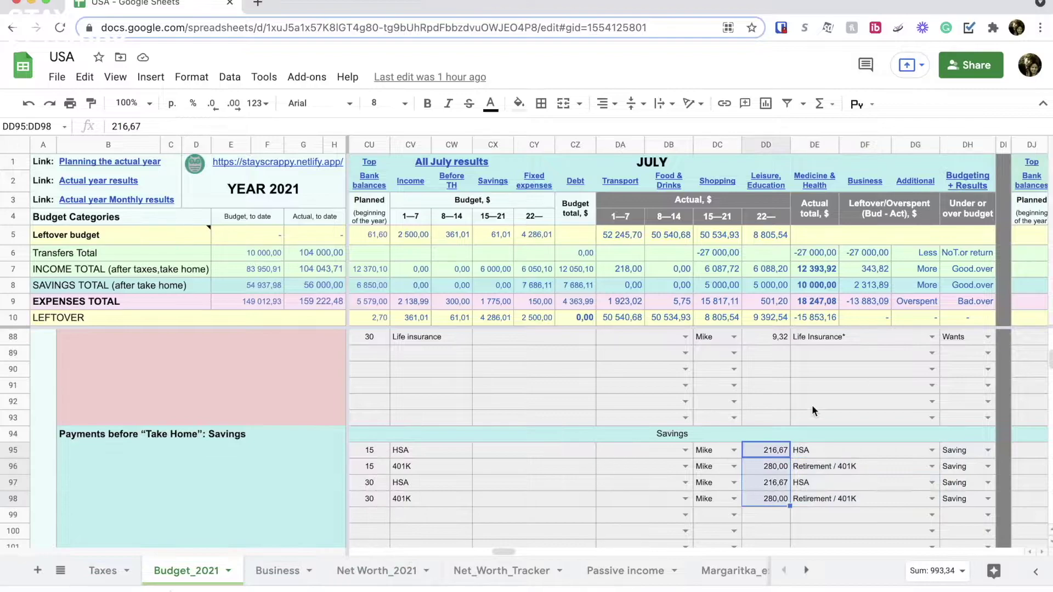
scroll(812, 411, up, 2)
click(778, 384)
scroll(822, 386, up, 3)
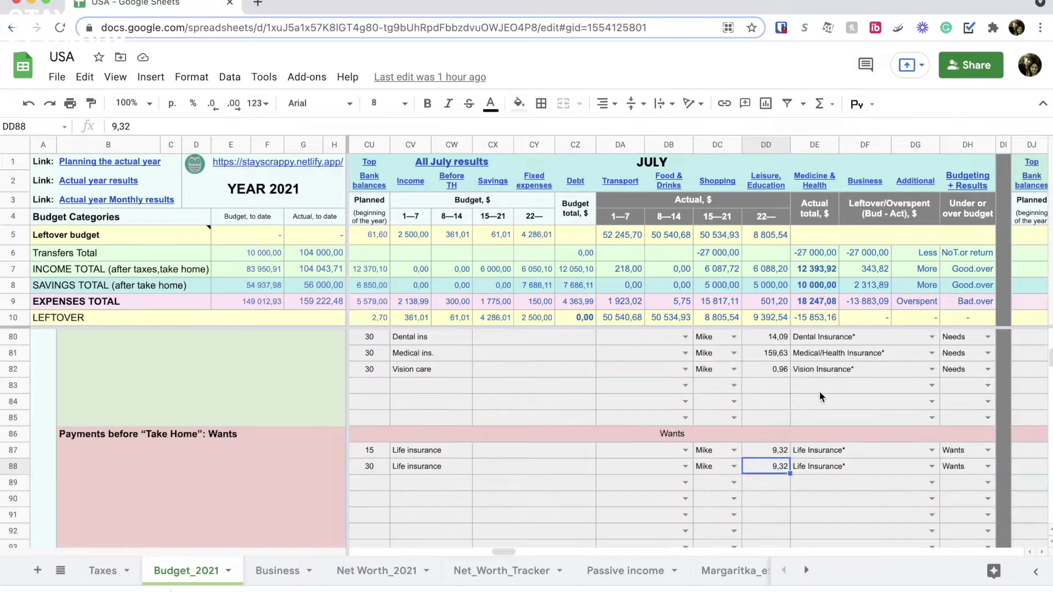
scroll(818, 391, up, 2)
click(767, 434)
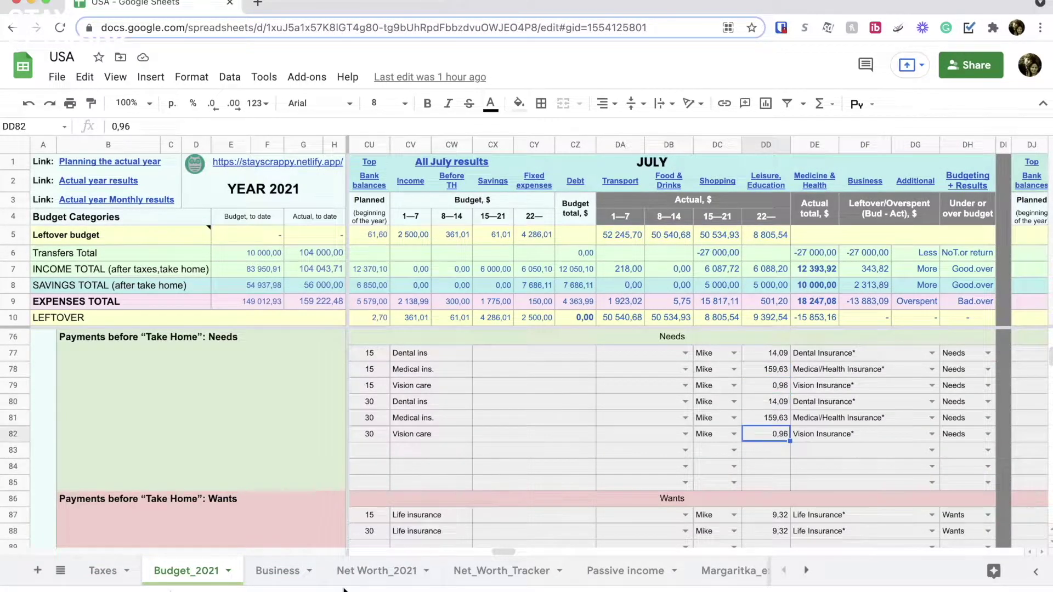
drag(502, 551, 491, 551)
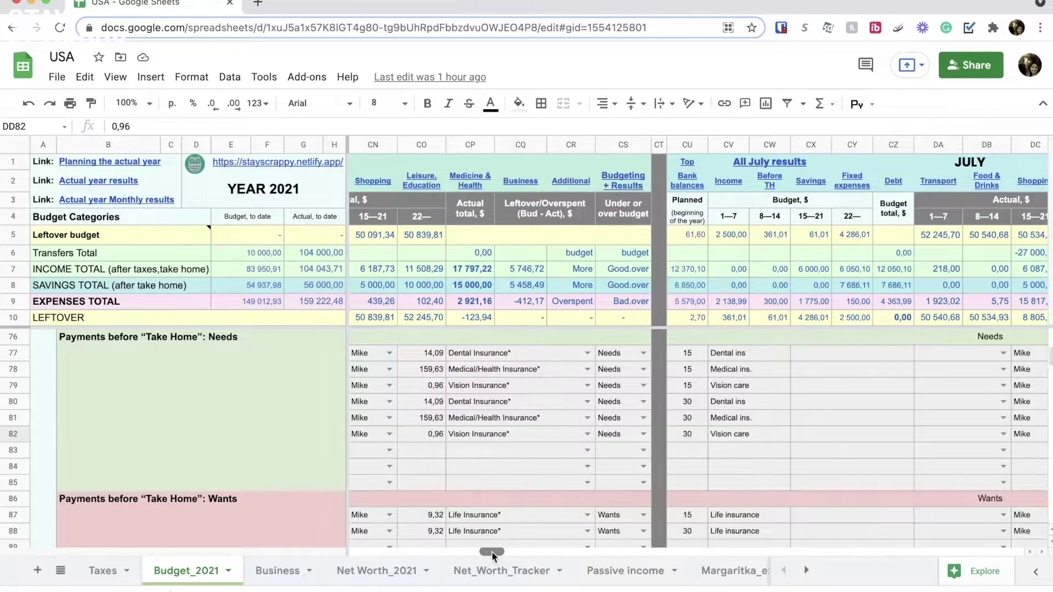
Total the previous month's and July's Needs amounts (DD77:DD82), then select savings rows 113–114.
drag(433, 353, 435, 434)
click(508, 551)
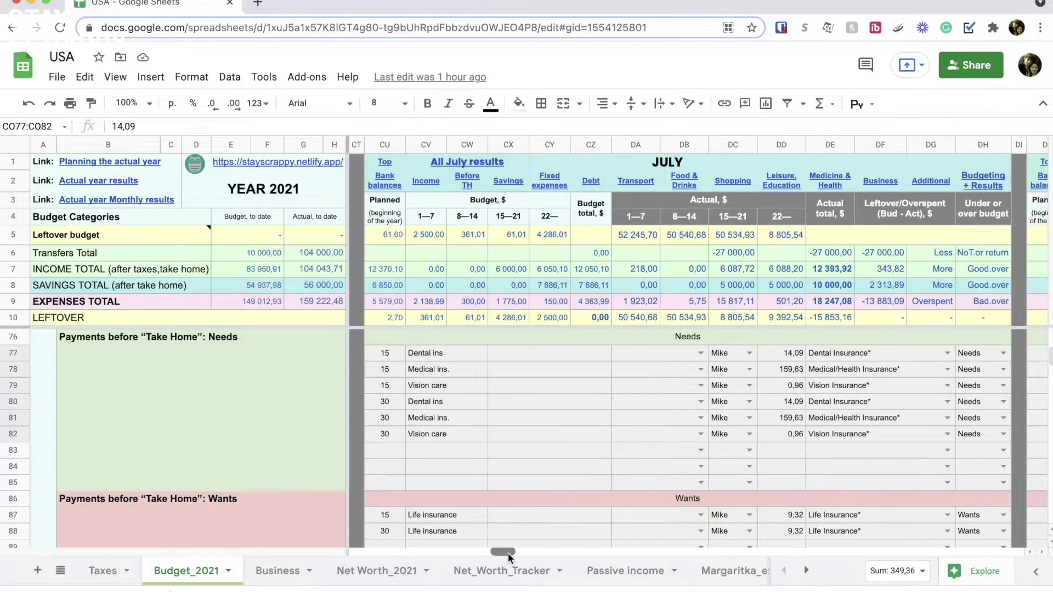
drag(508, 553, 508, 554)
drag(765, 357, 769, 433)
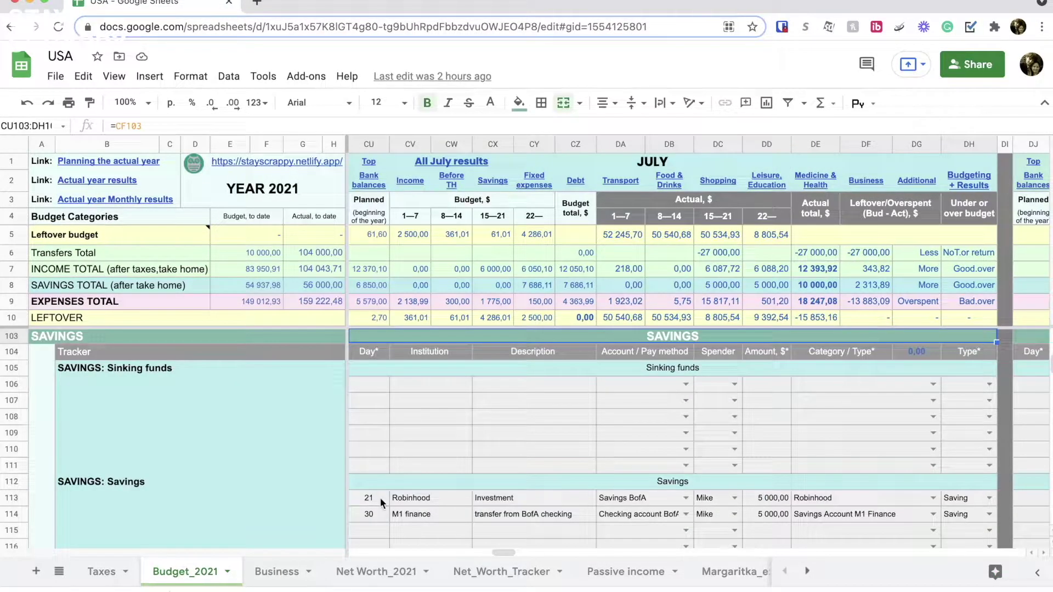
drag(380, 498, 968, 515)
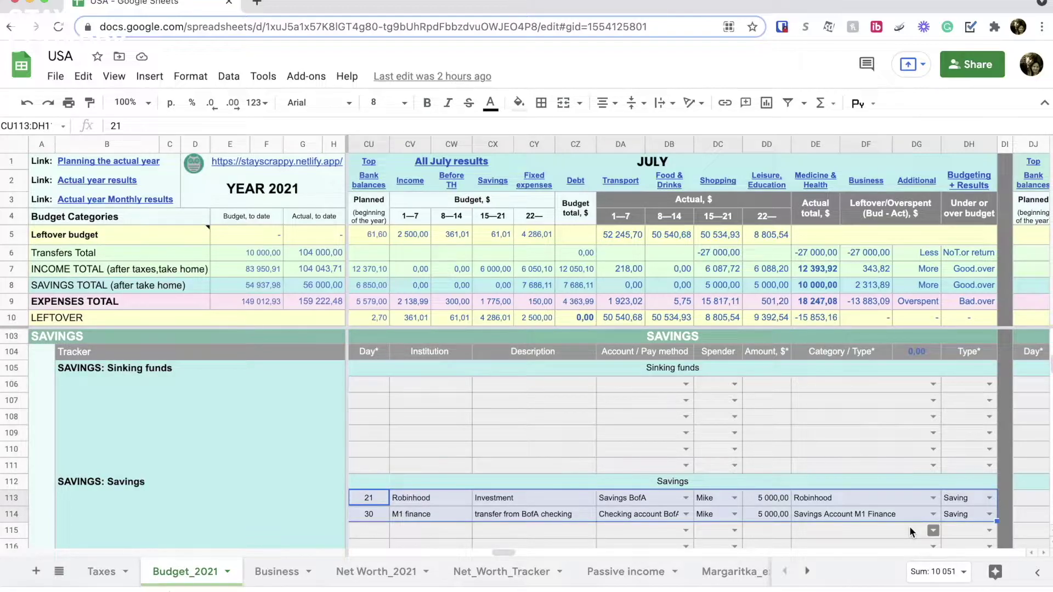
Sum bill amounts DD126:DD129 and view the formula behind the 15 569,87 final payment.
scroll(909, 526, down, 1)
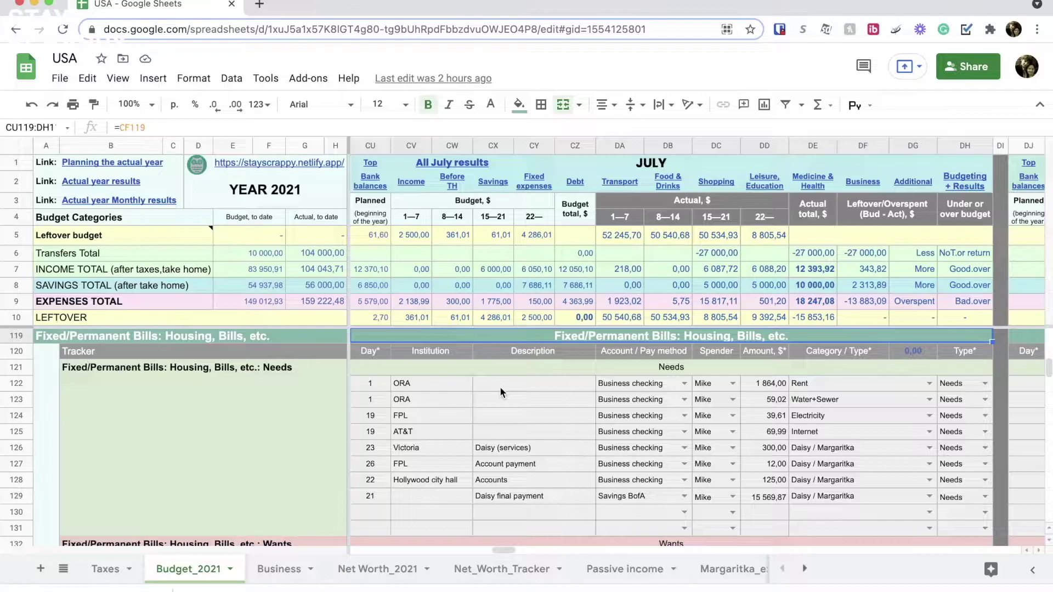
drag(499, 386, 859, 427)
drag(764, 447, 765, 498)
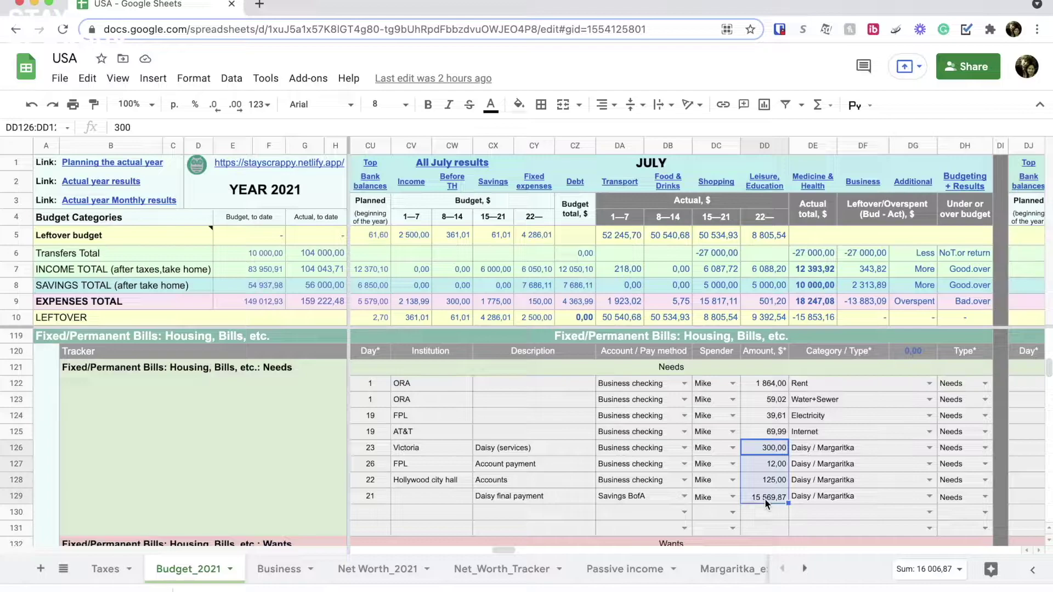
click(765, 499)
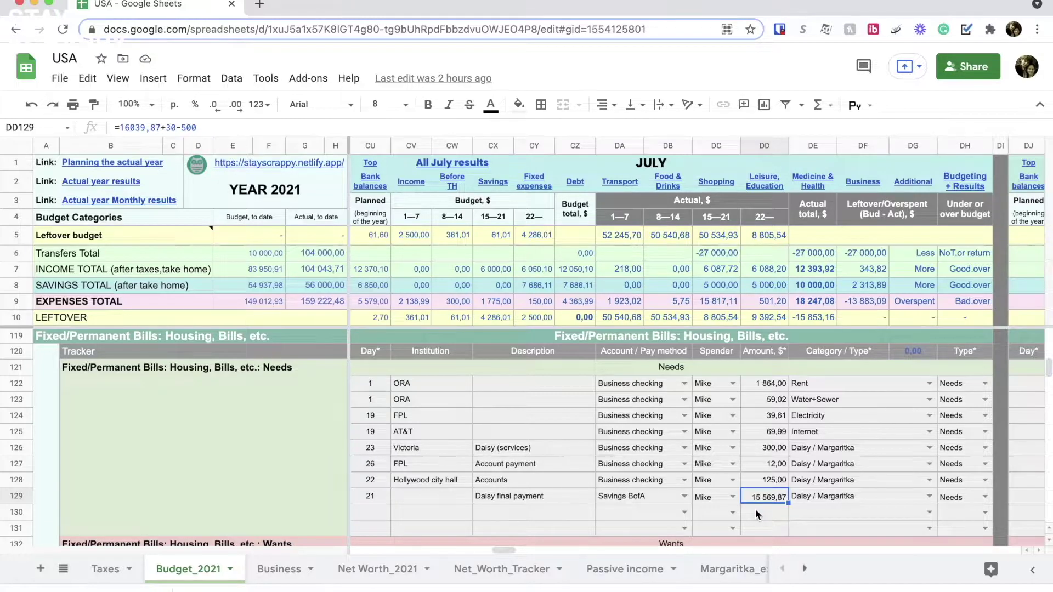
Select the Transportation header and the Chevron fuel entry, checking the empty row 155 cells.
scroll(755, 509, down, 3)
scroll(755, 509, down, 3)
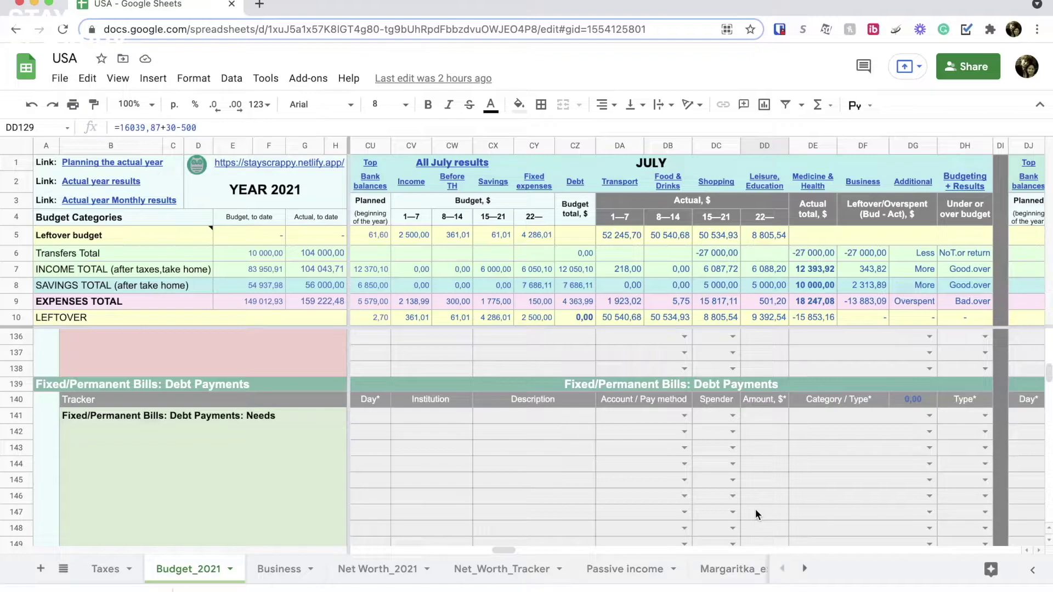
scroll(755, 509, down, 5)
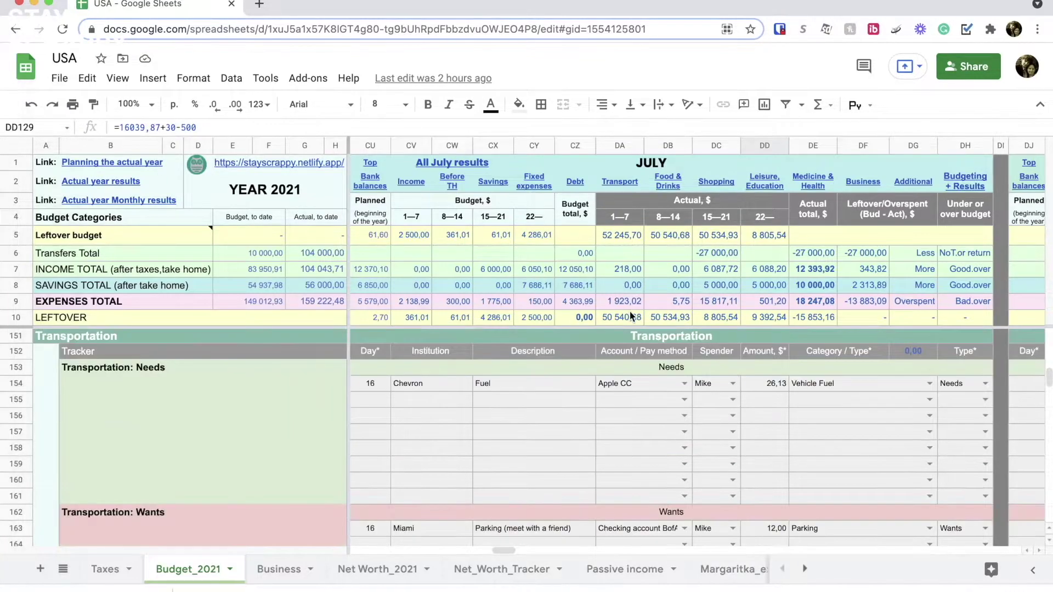
click(628, 335)
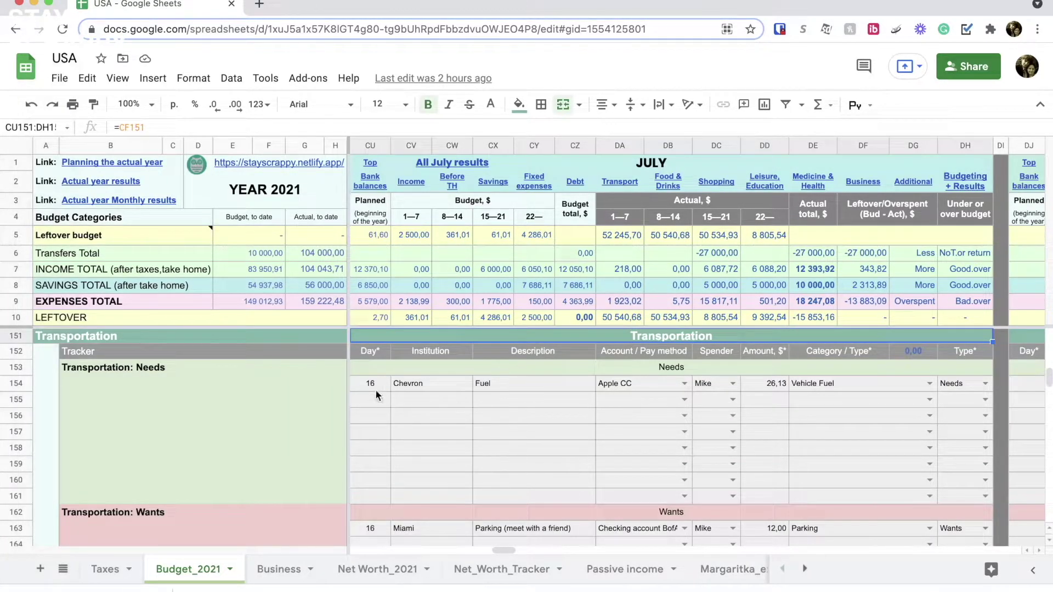
drag(375, 389, 960, 386)
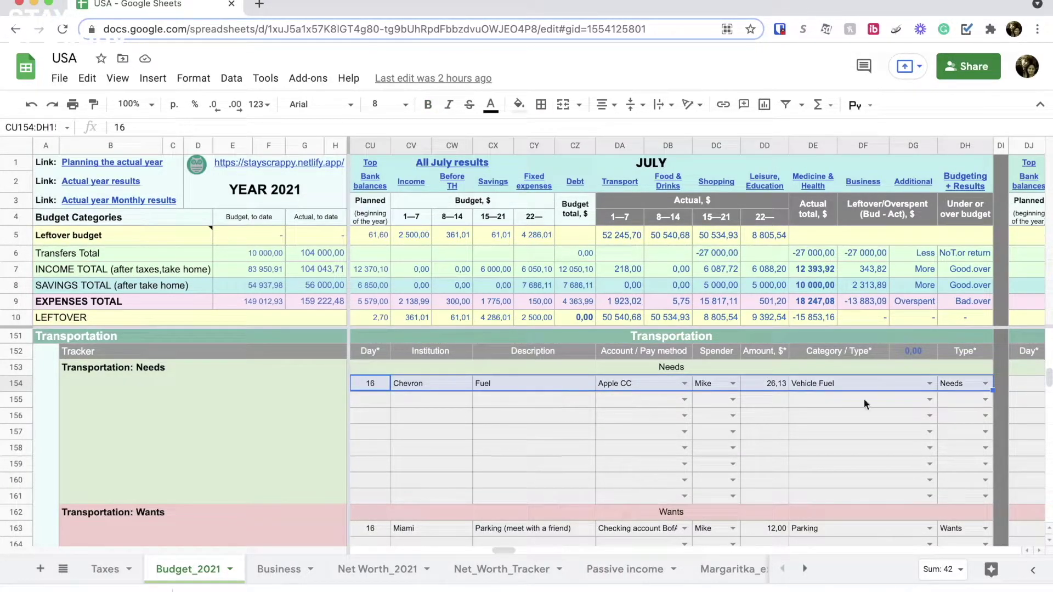
click(831, 404)
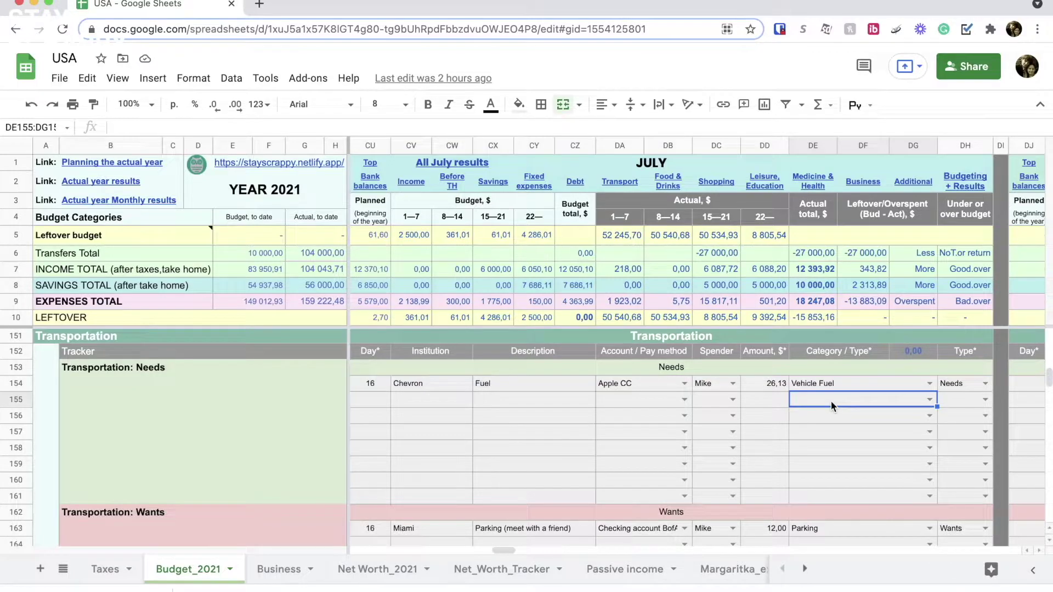
click(771, 400)
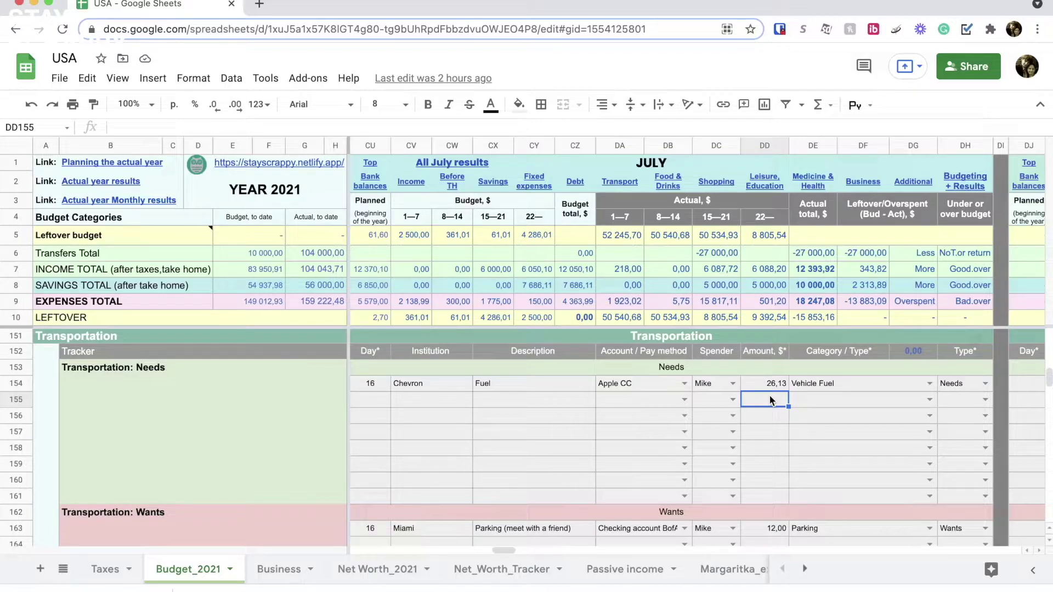
Inspect the row 163 Miami parking entry, its Parking category and the Transportation: Wants label formula.
drag(370, 528, 965, 530)
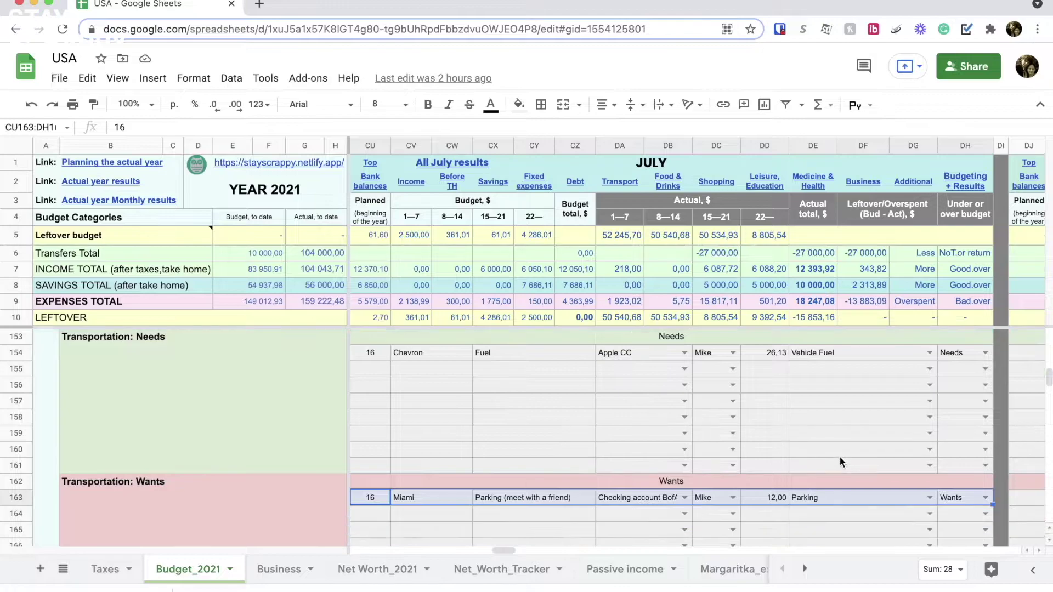
scroll(839, 456, down, 1)
scroll(840, 459, down, 1)
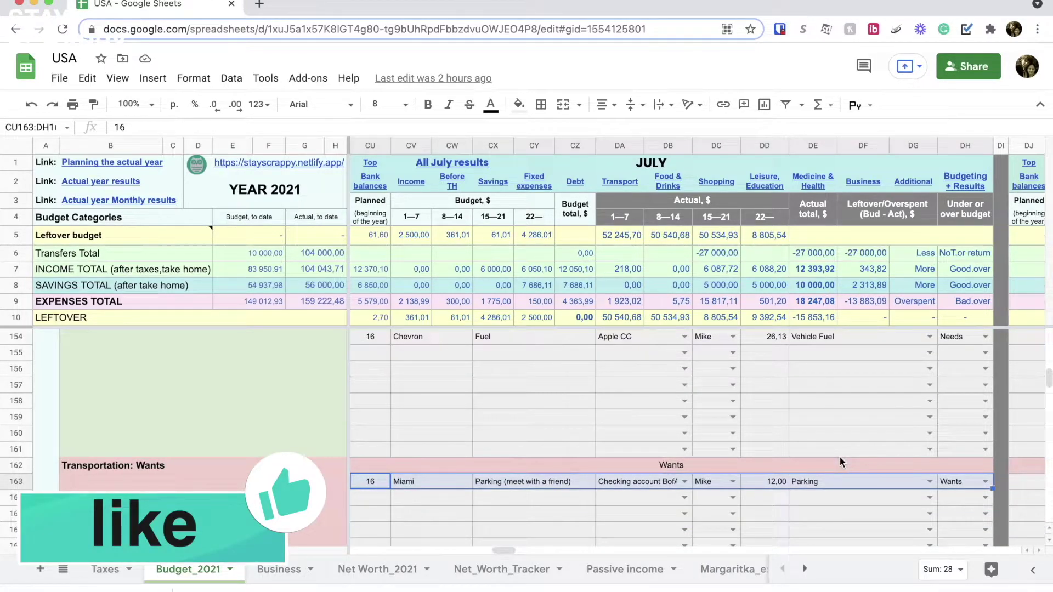
click(713, 498)
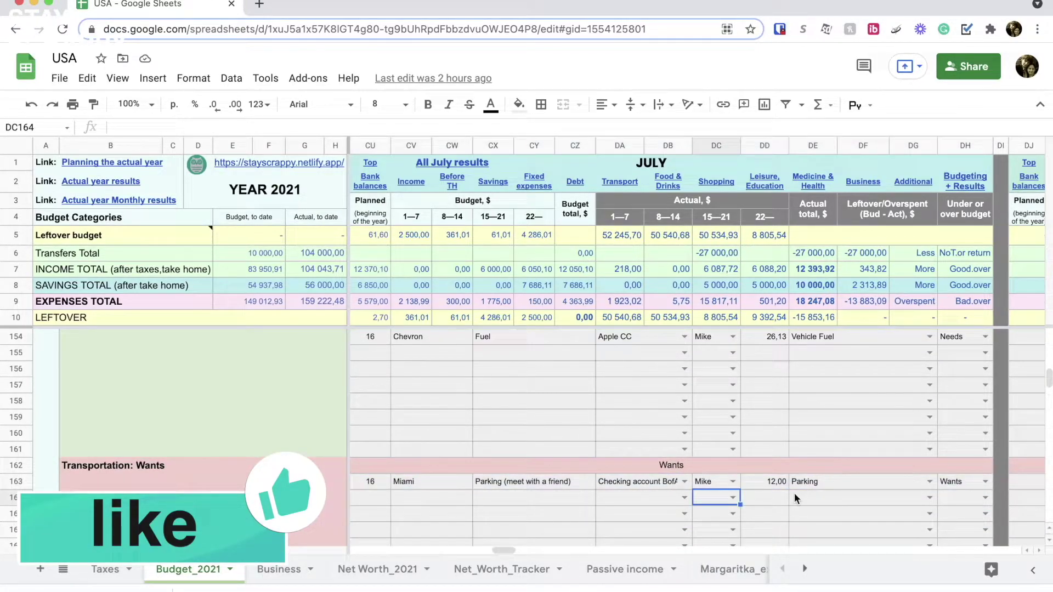
click(229, 471)
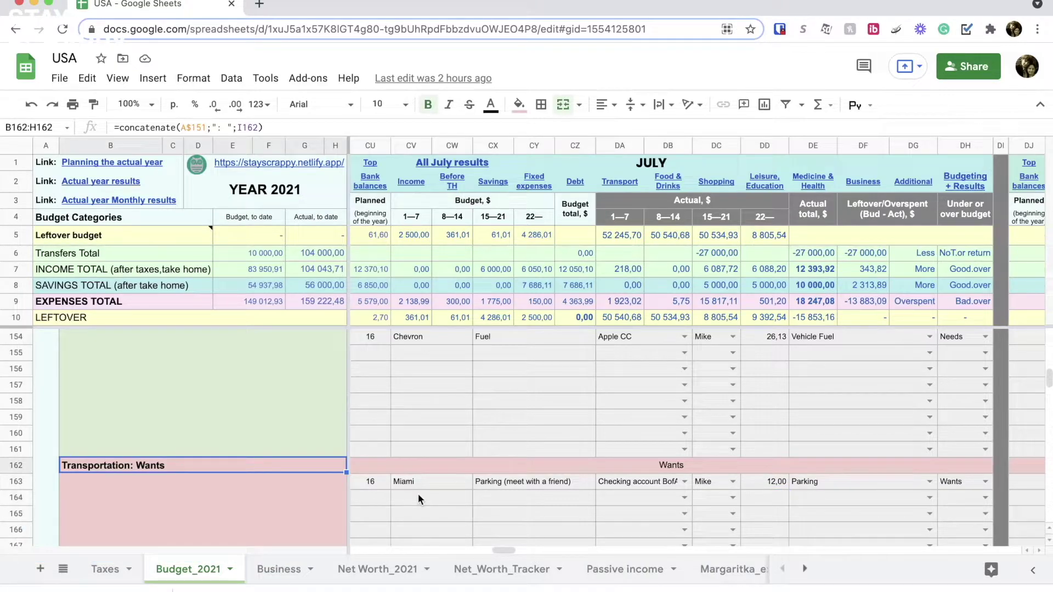
click(815, 486)
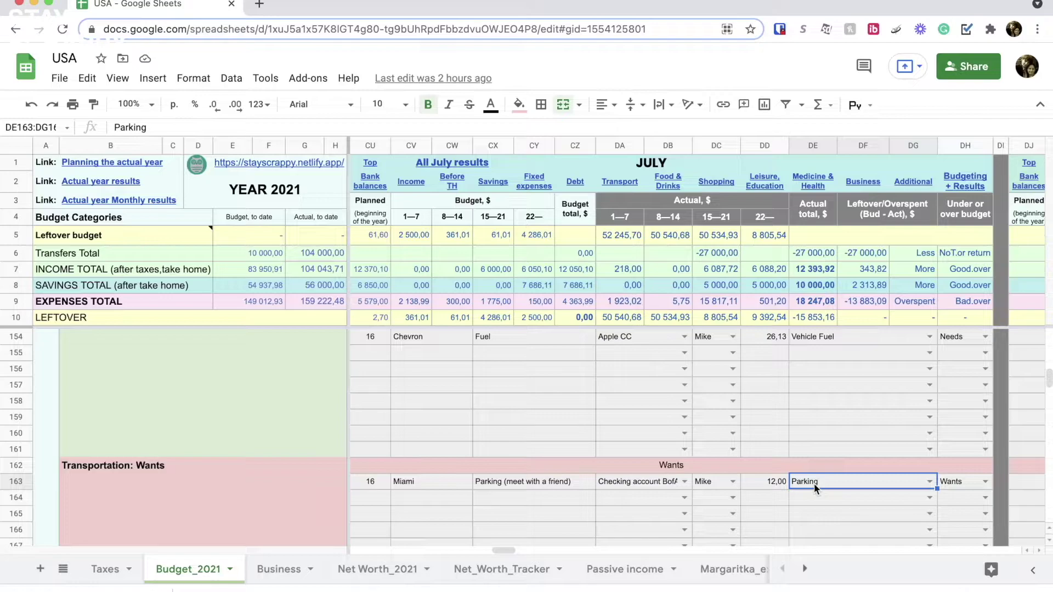
click(812, 498)
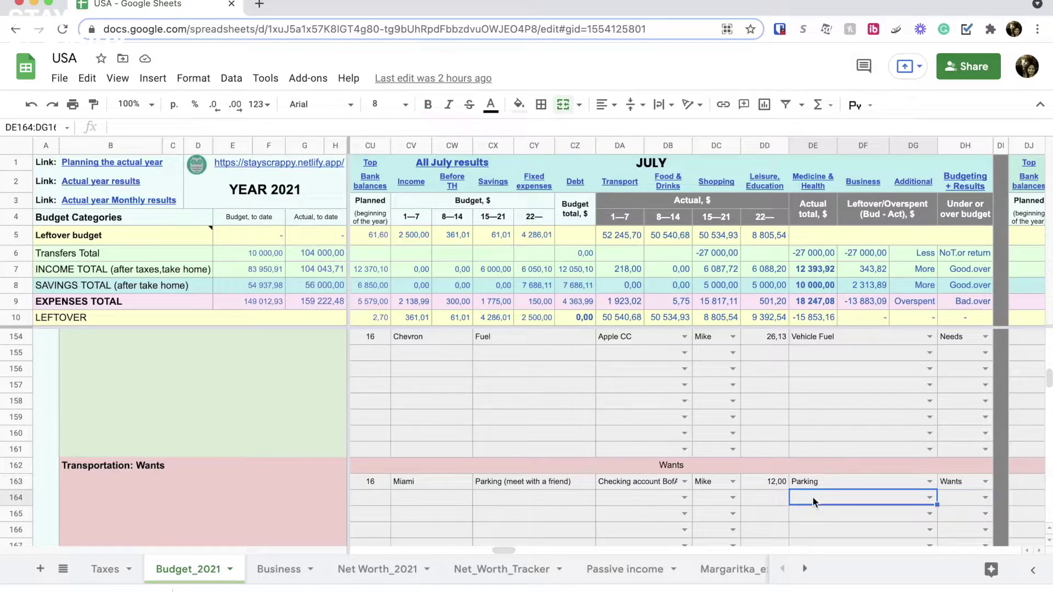
scroll(811, 496, up, 1)
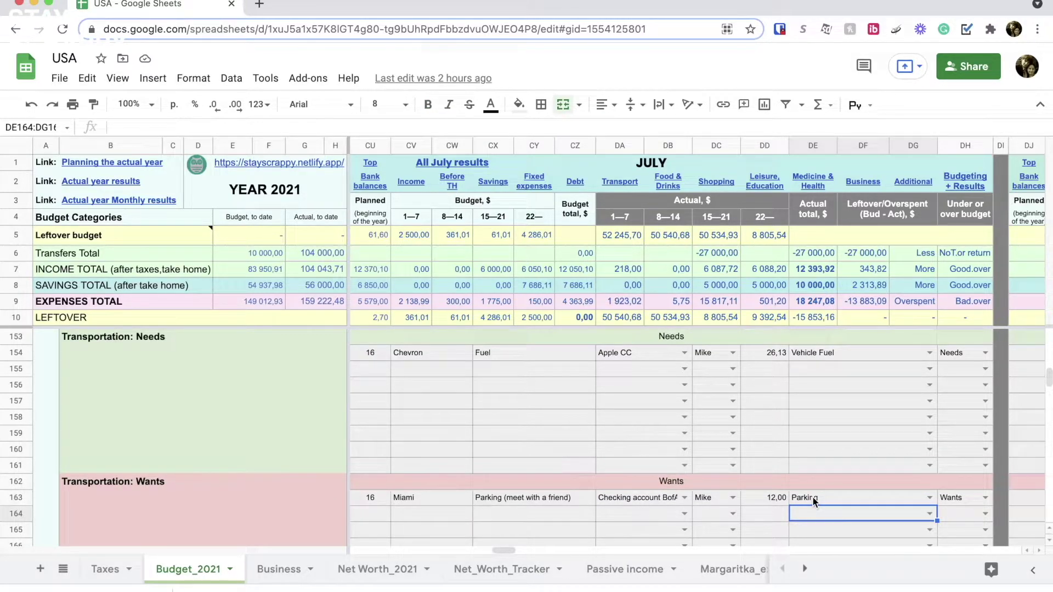
scroll(811, 496, up, 1)
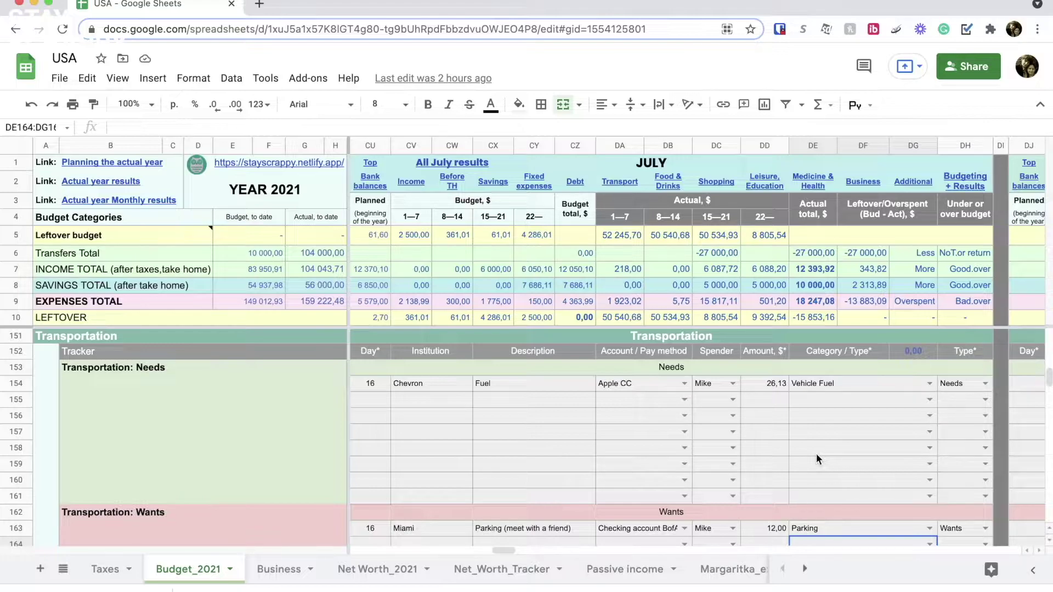
scroll(795, 341, down, 6)
click(795, 341)
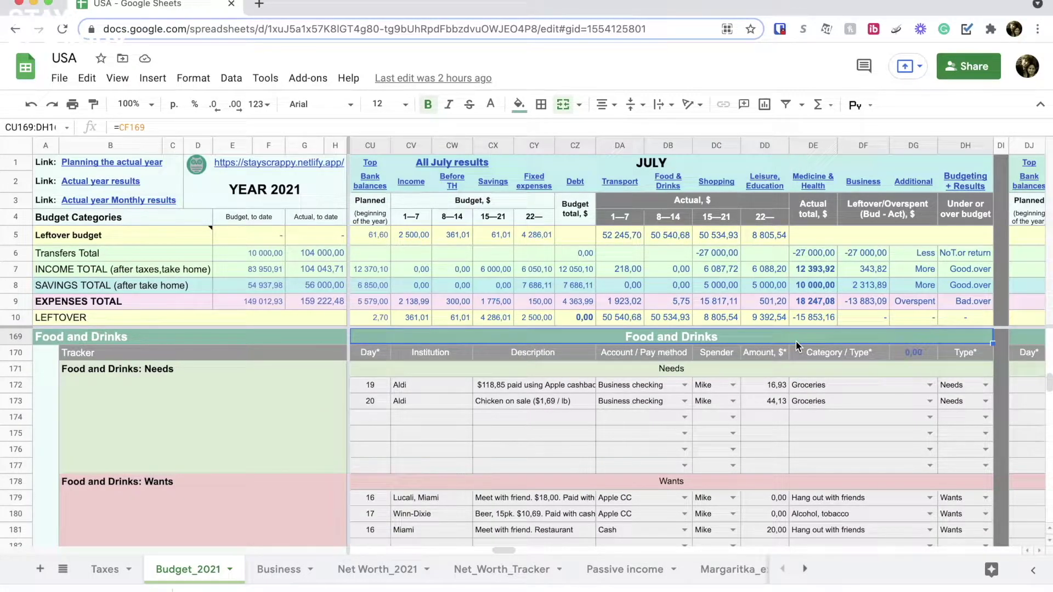
click(562, 530)
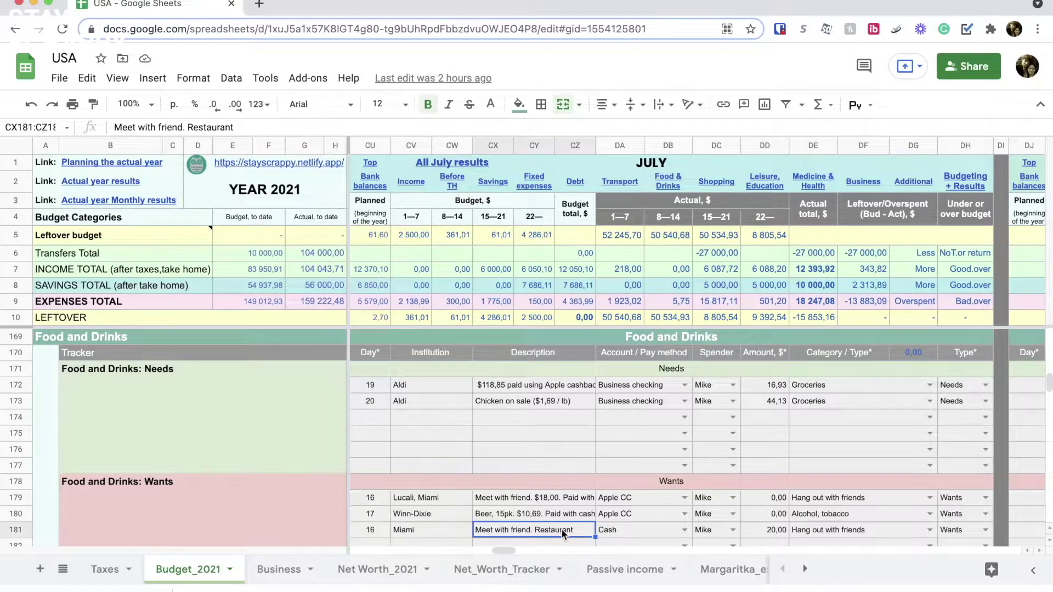
click(581, 498)
click(766, 528)
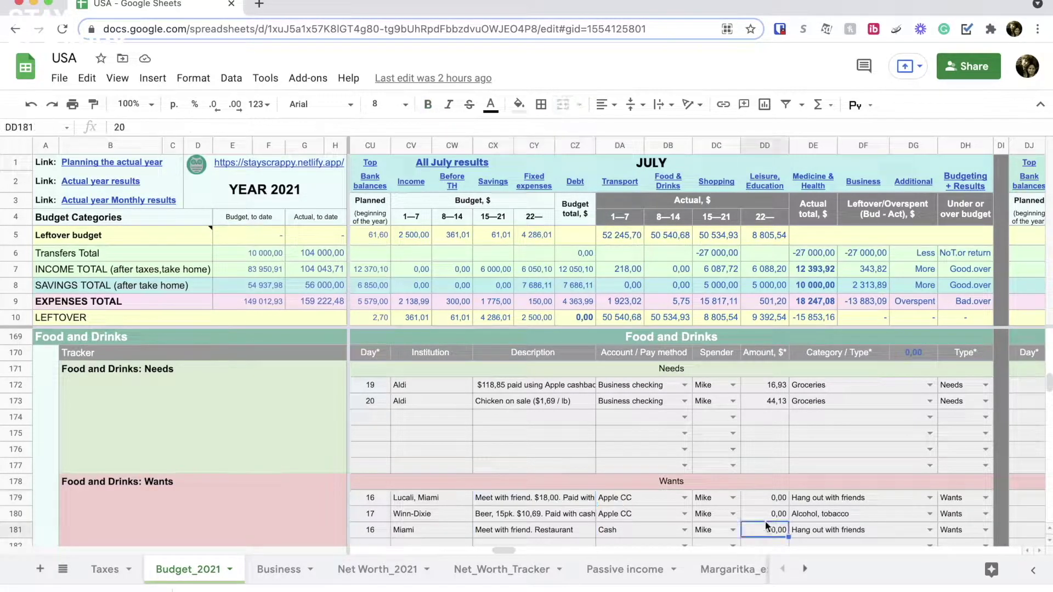
click(759, 497)
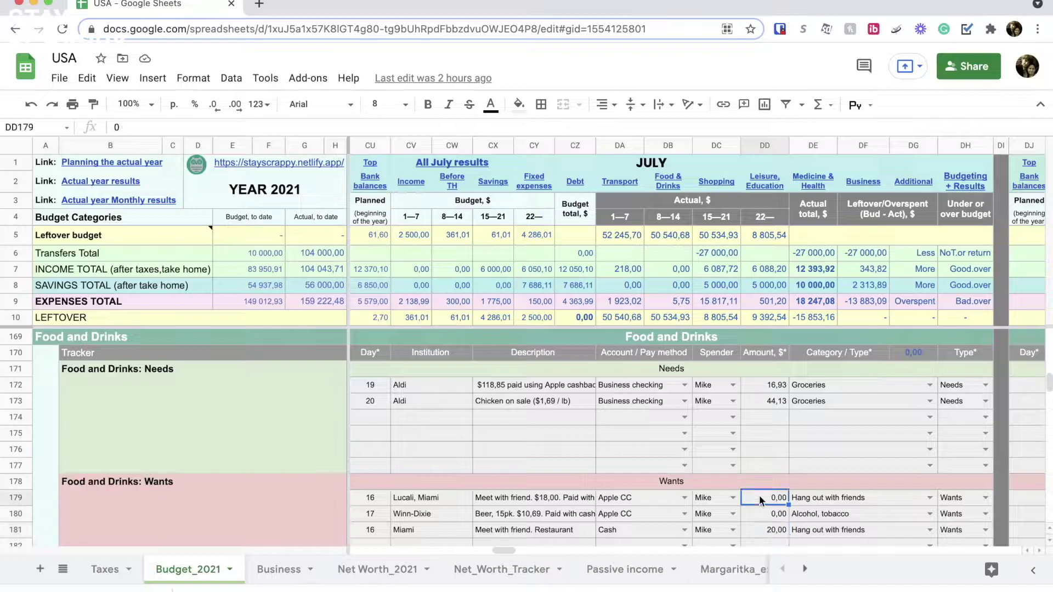
click(745, 483)
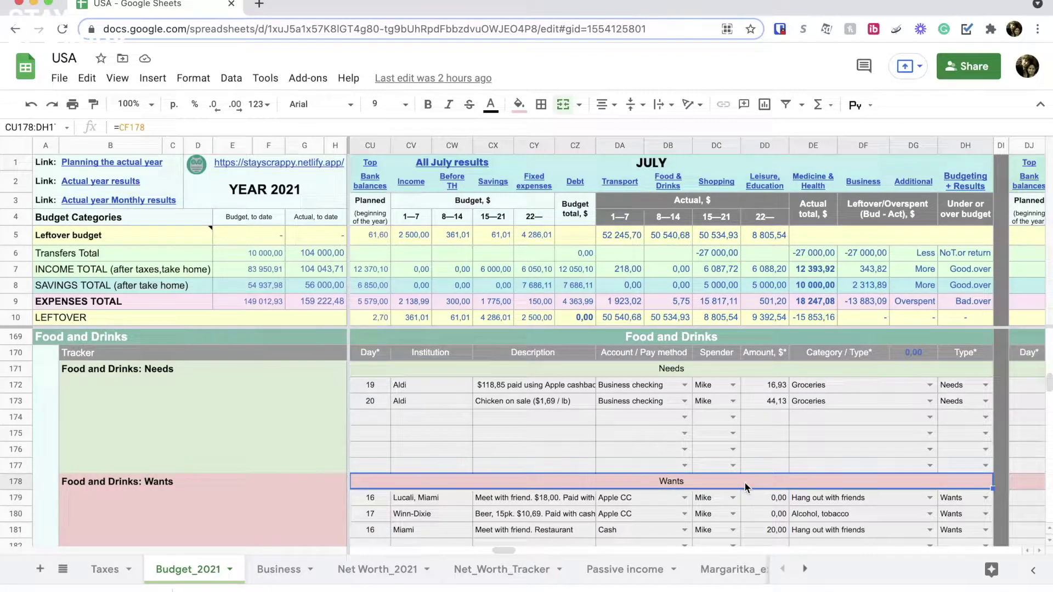
click(706, 366)
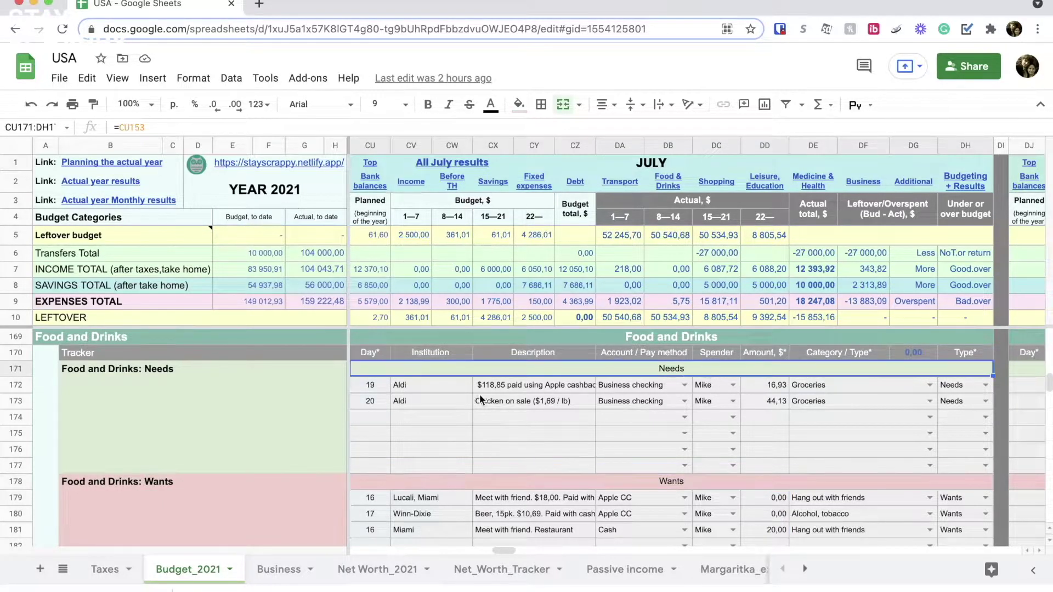
drag(380, 383, 961, 402)
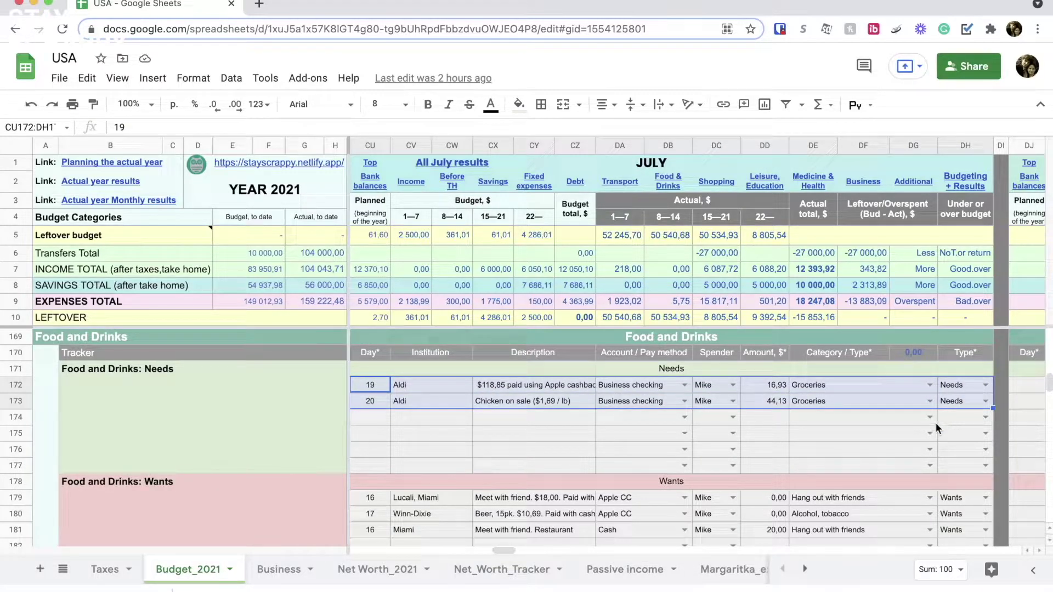
click(444, 412)
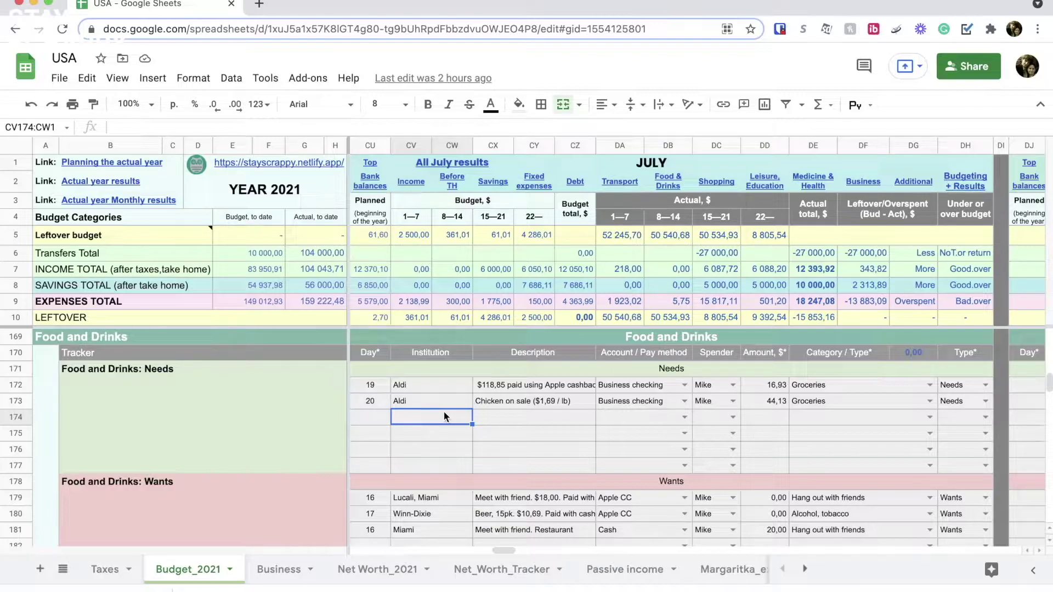
drag(766, 497, 767, 513)
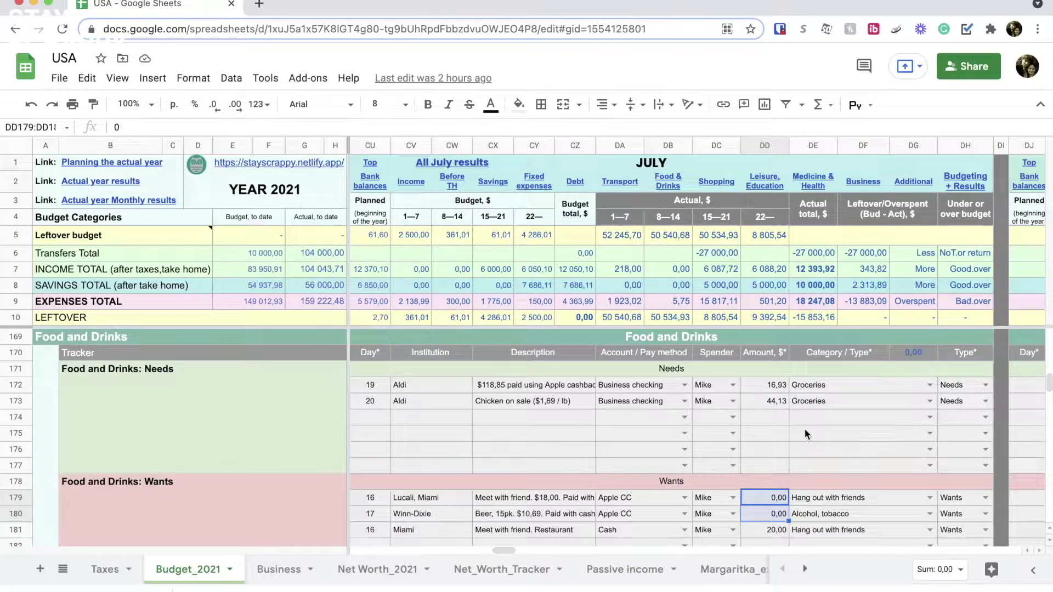
Read the full meet-with-friend and beer descriptions and check the beer's 0,00 amount.
click(541, 497)
click(540, 513)
click(570, 497)
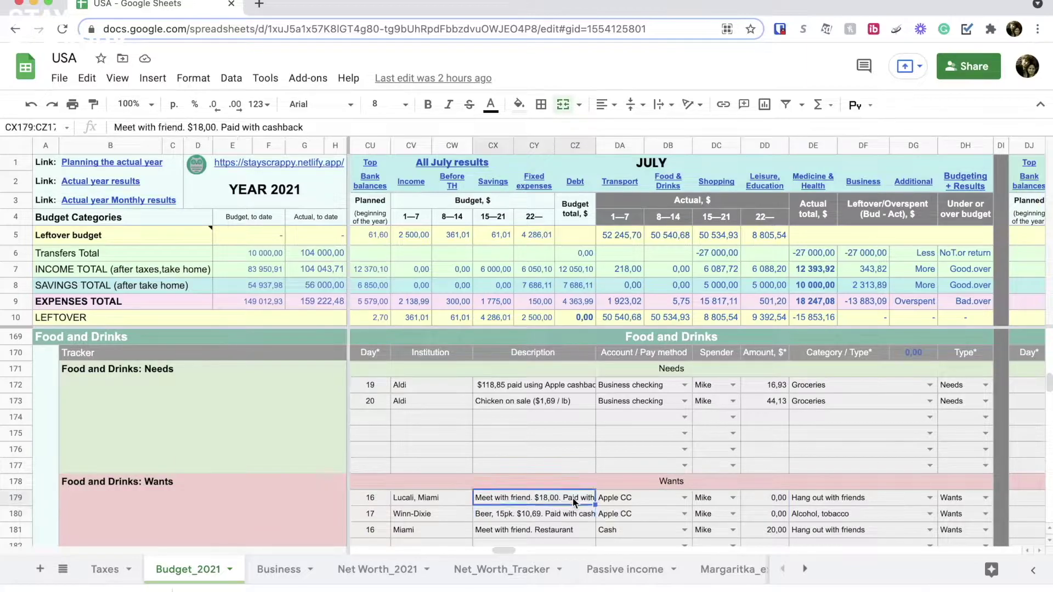
key(Return)
double_click(584, 511)
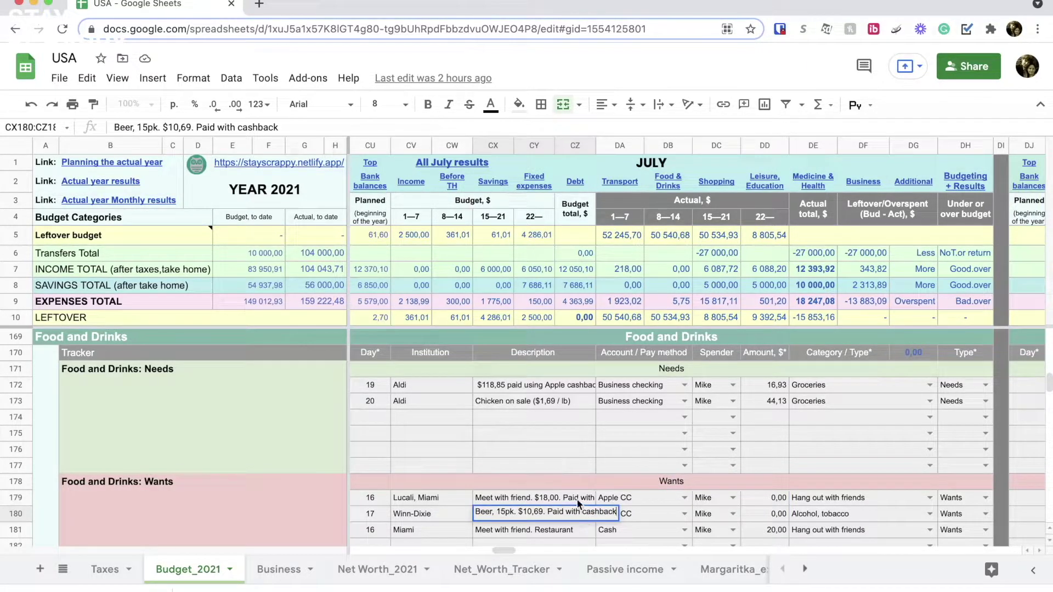
double_click(600, 491)
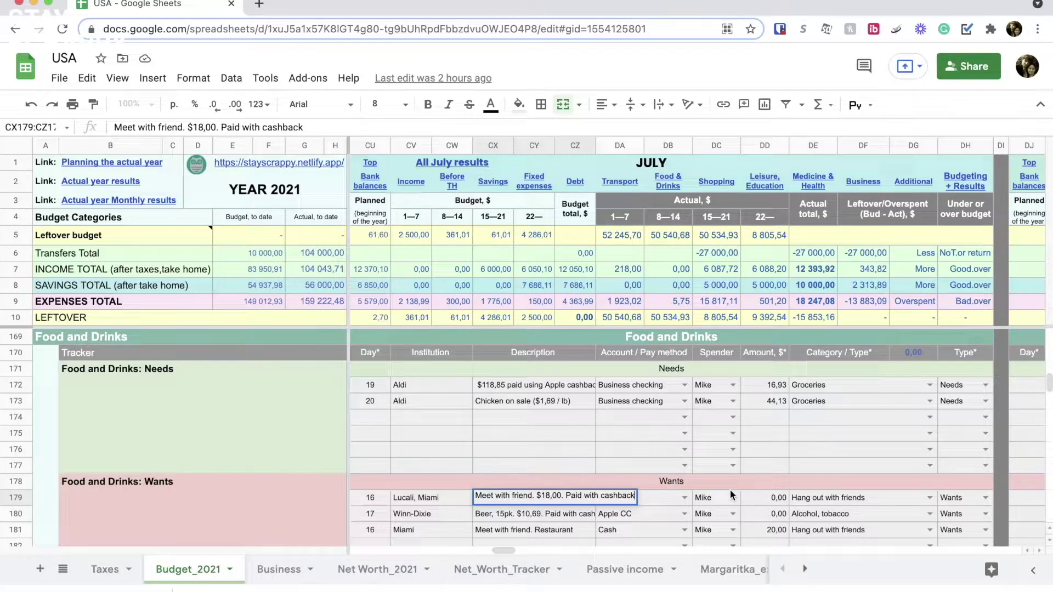
click(772, 512)
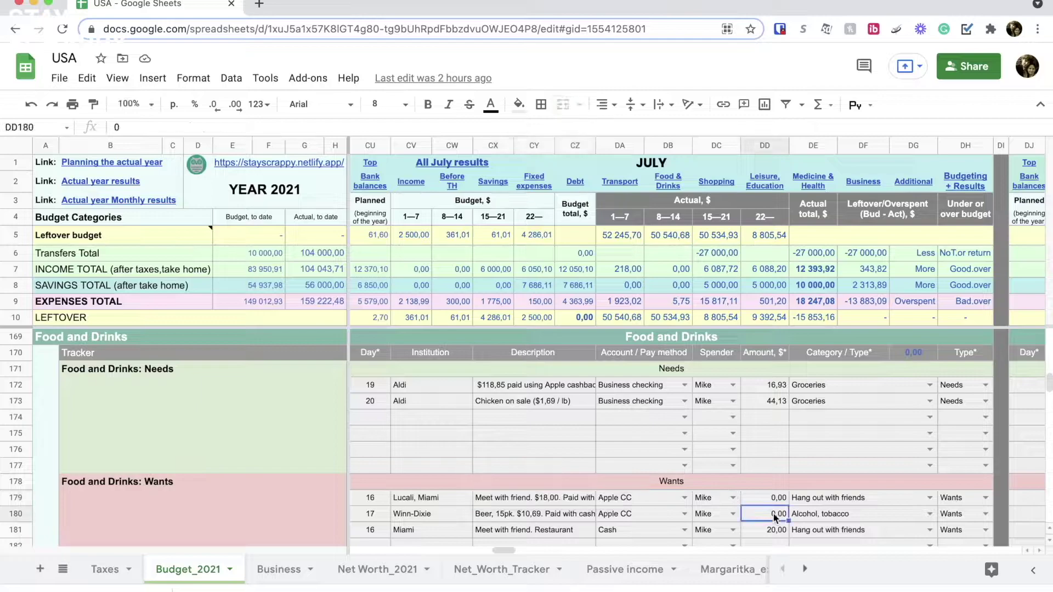
Read the full $118,85 Aldi description and check its 16,93 amount.
click(770, 385)
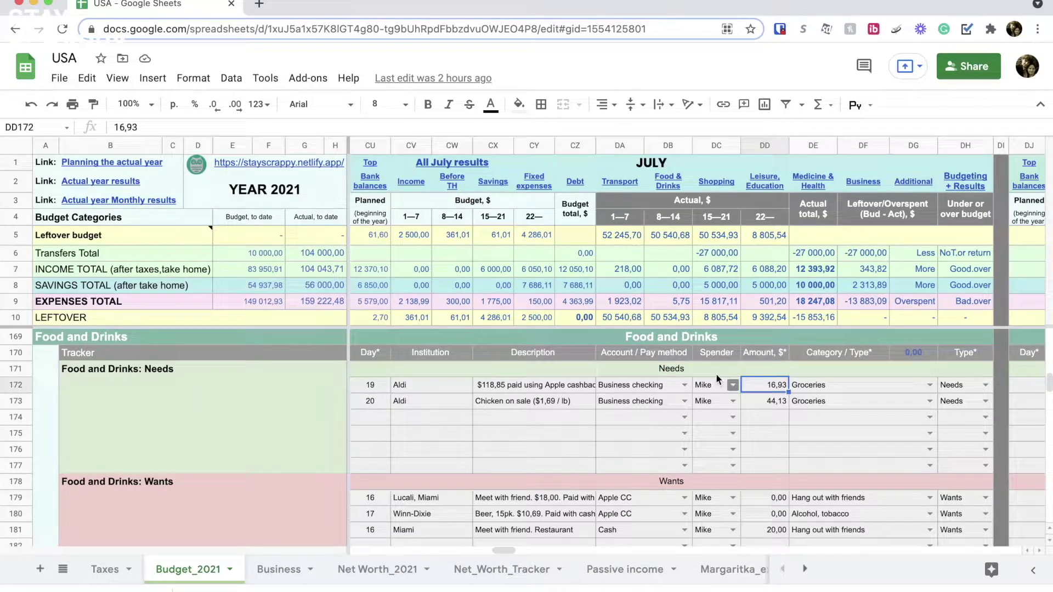
double_click(575, 382)
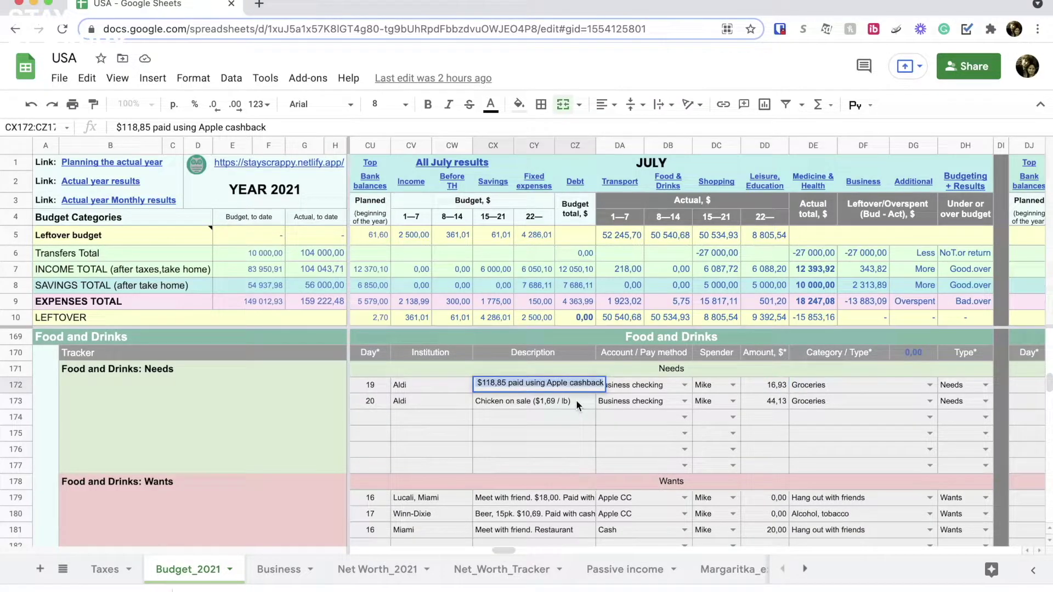
key(Home)
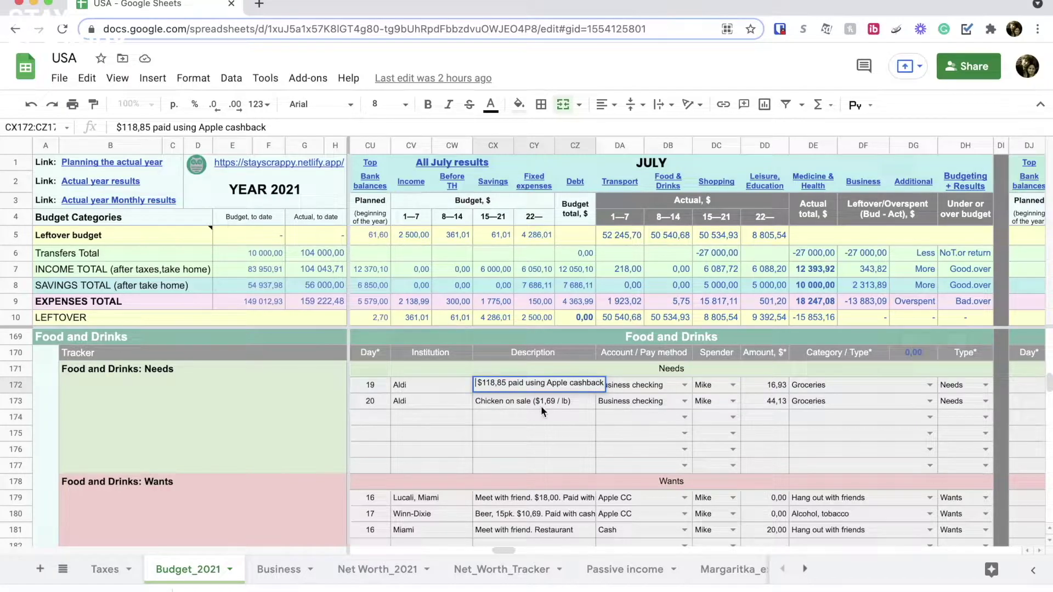
click(759, 385)
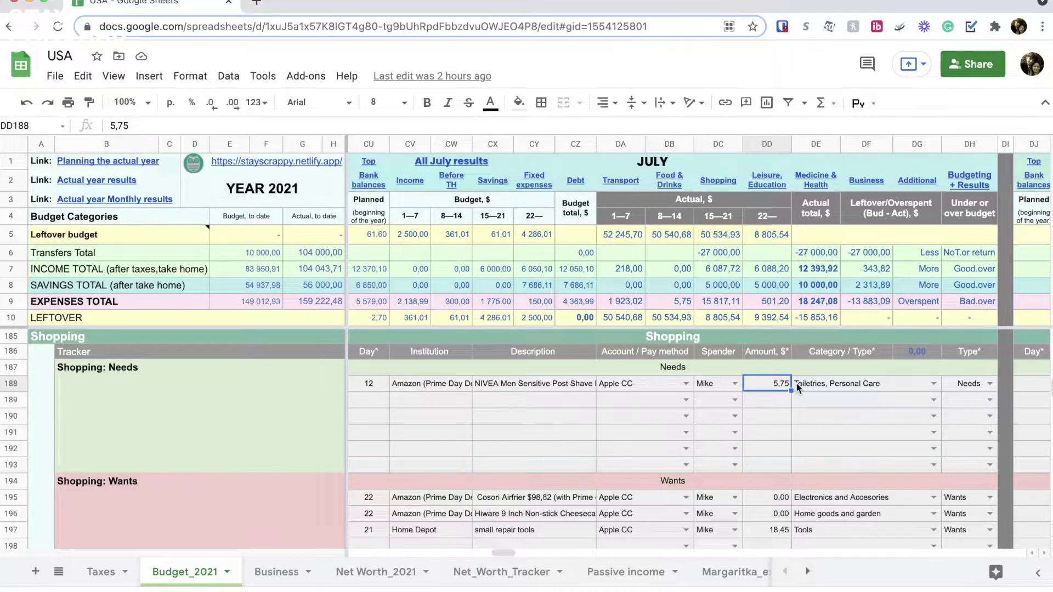
click(431, 383)
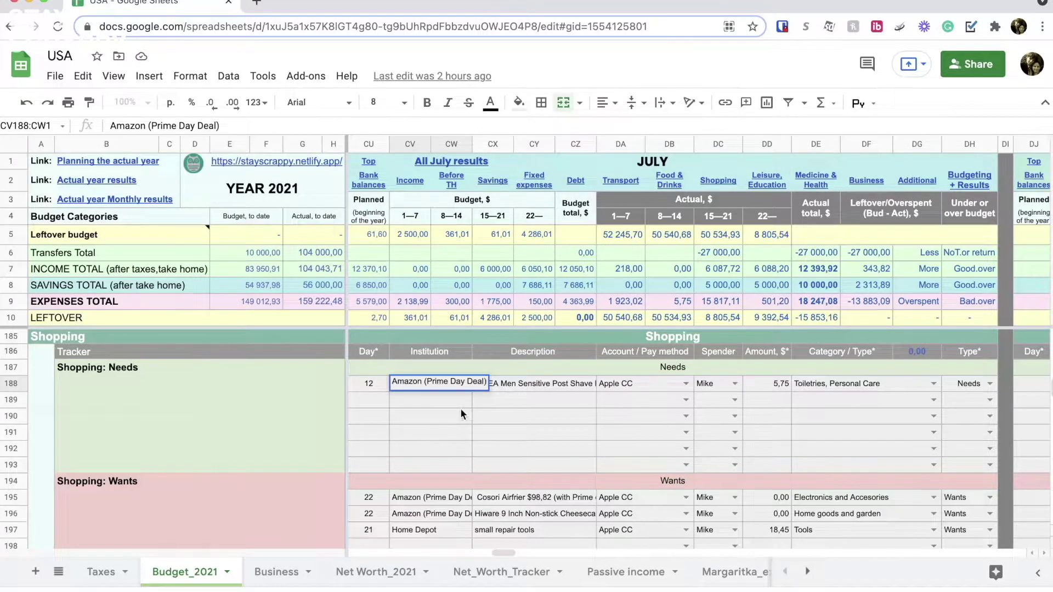
click(534, 394)
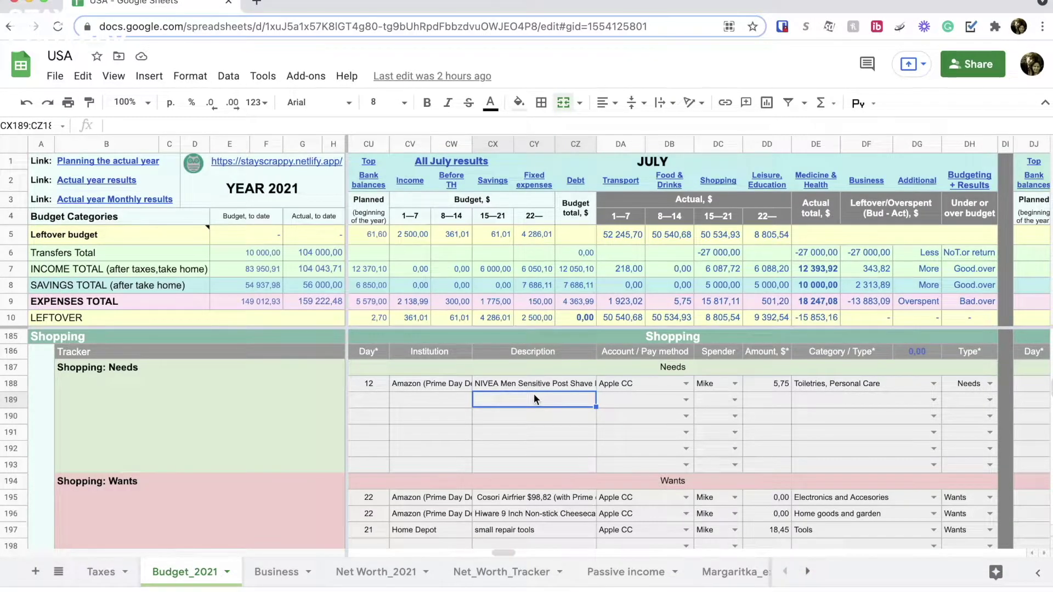
drag(384, 382, 961, 390)
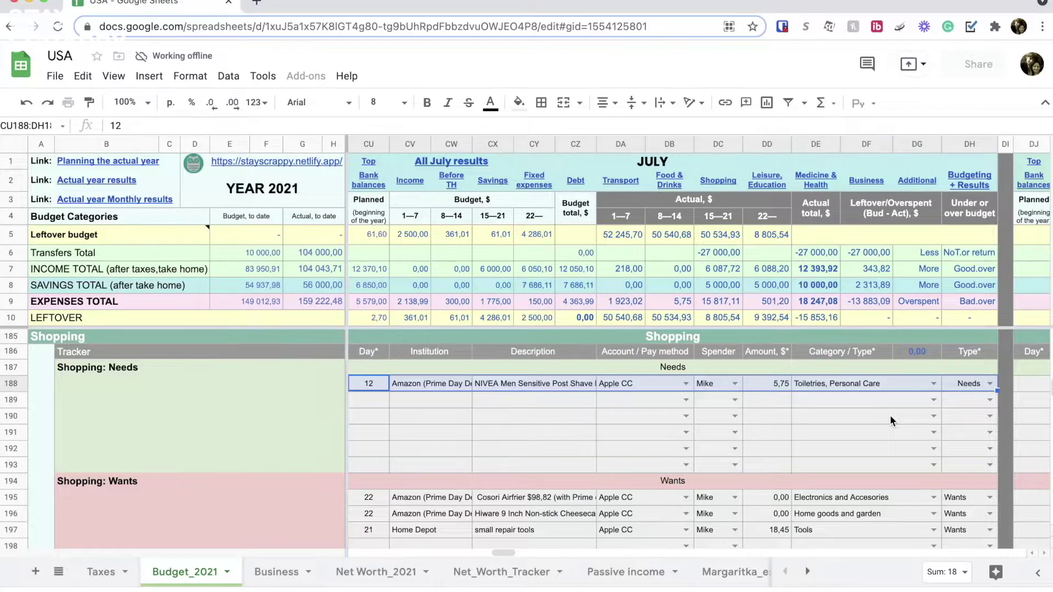
click(505, 495)
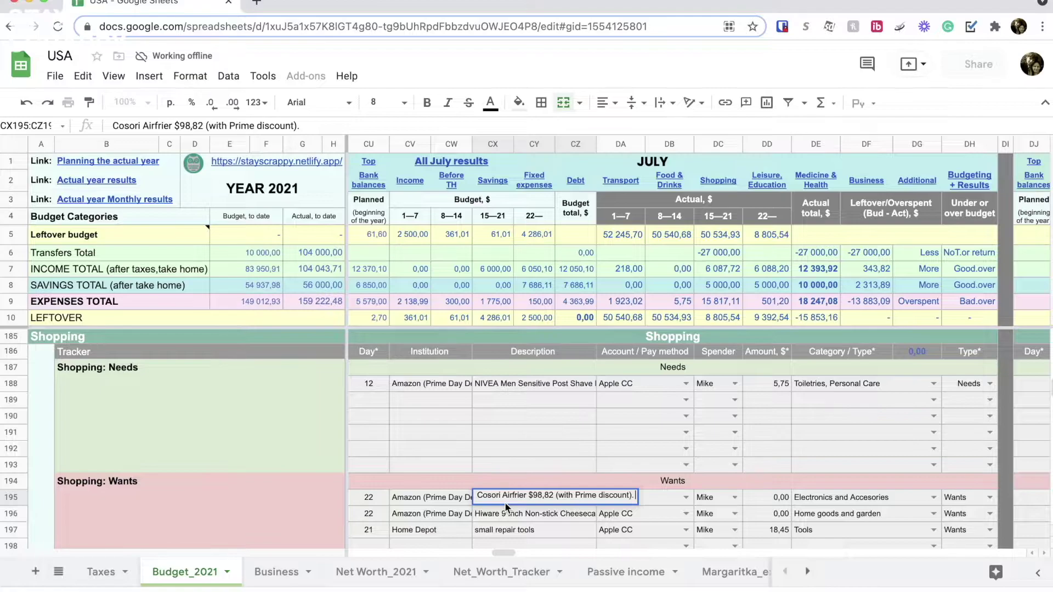
click(775, 496)
click(782, 515)
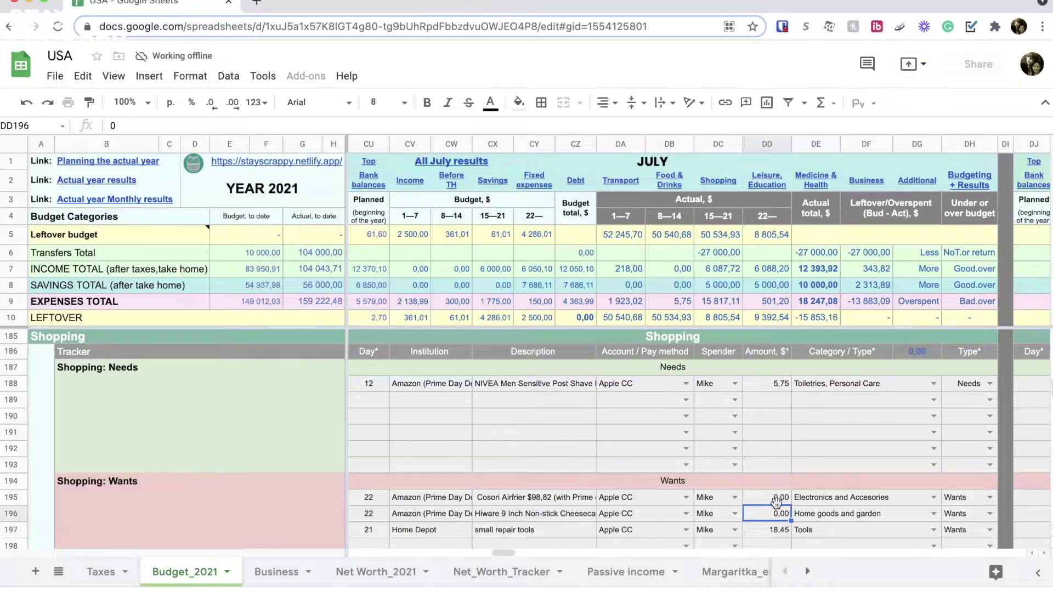
click(775, 498)
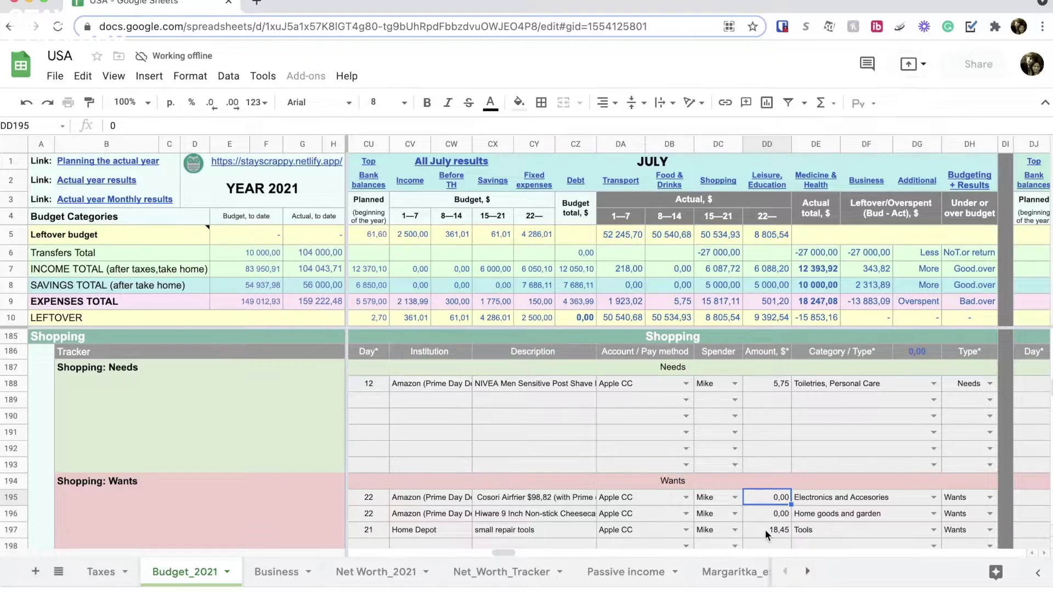
drag(368, 530, 955, 531)
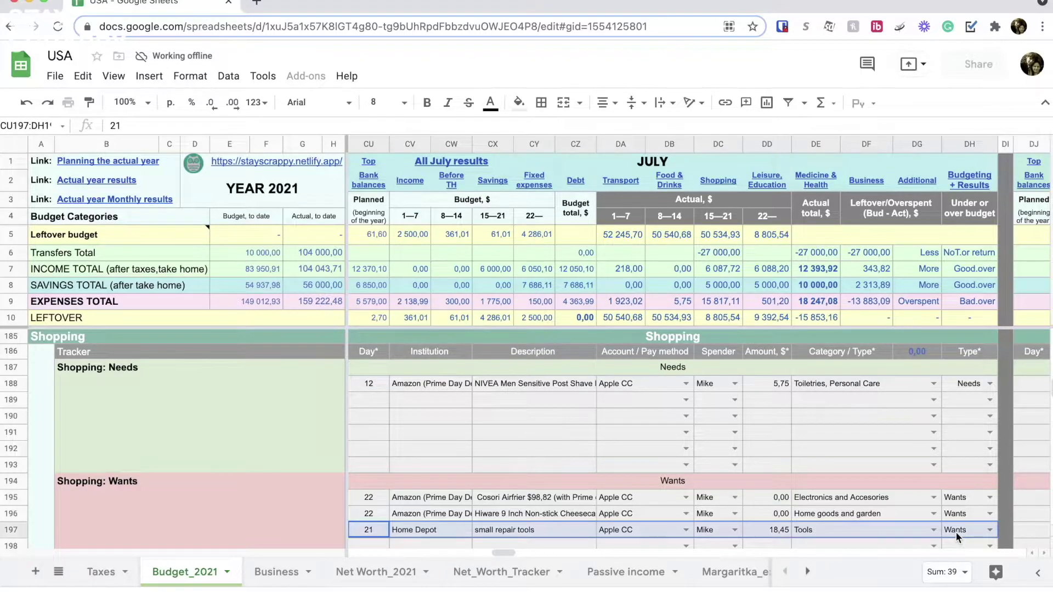
click(762, 541)
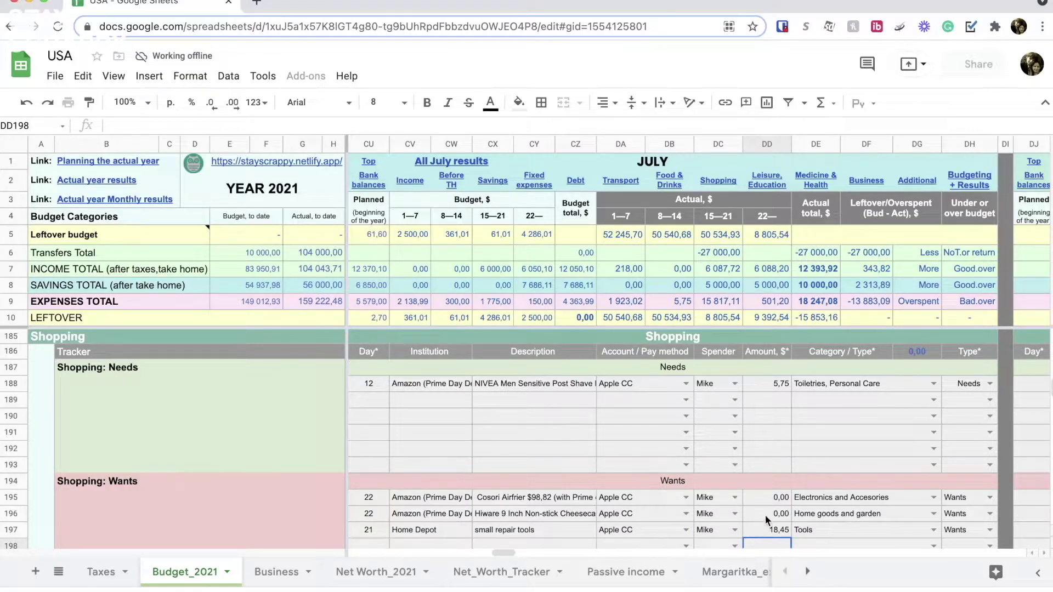
scroll(765, 515, down, 6)
Select the Trek bicycle tire entry under Leisure, read its description and check its 0,00 amount.
click(682, 334)
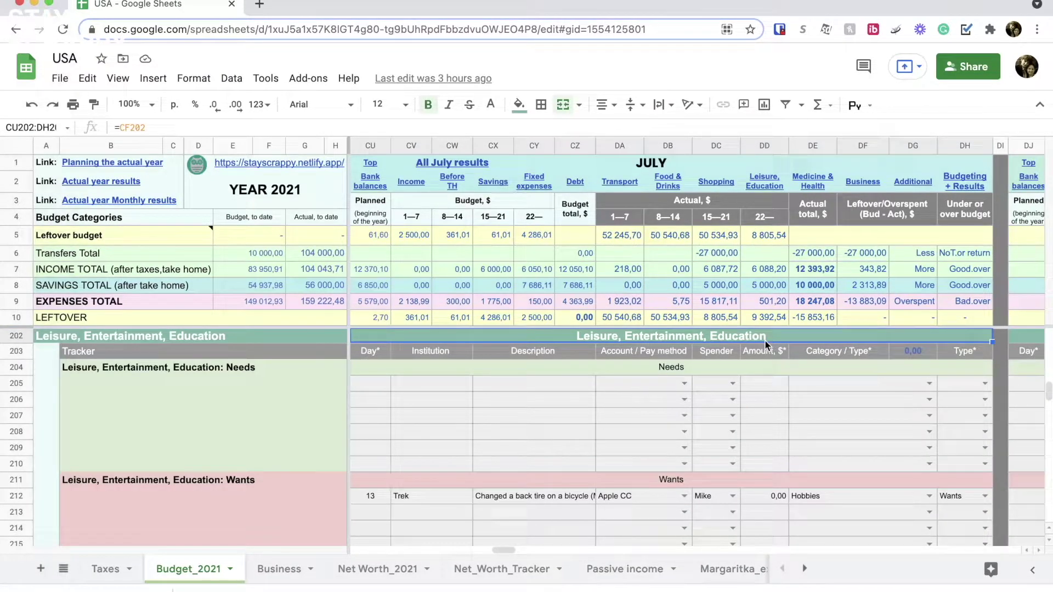
drag(375, 494, 955, 498)
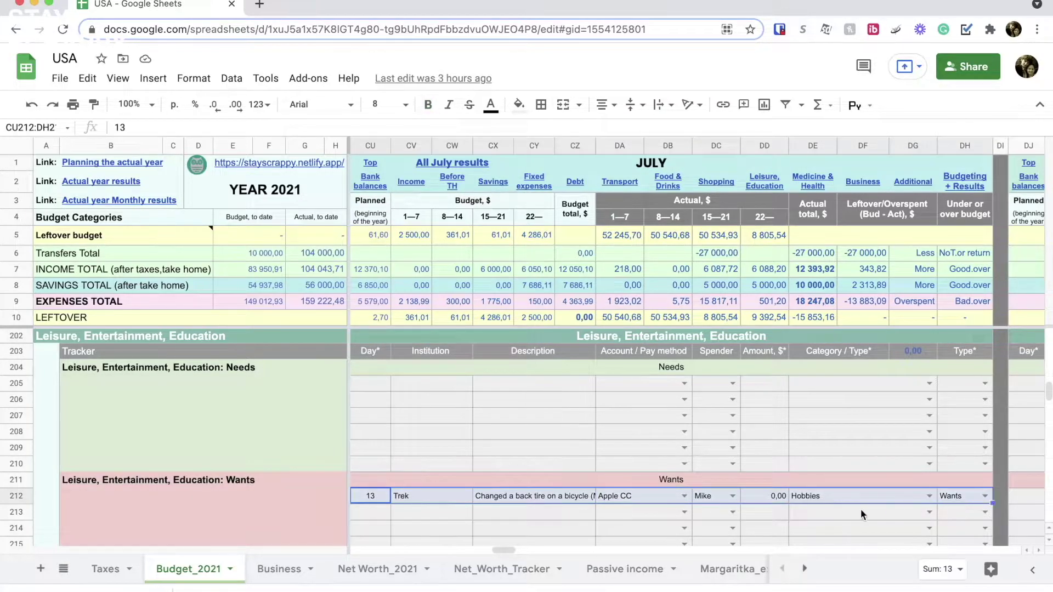
click(771, 497)
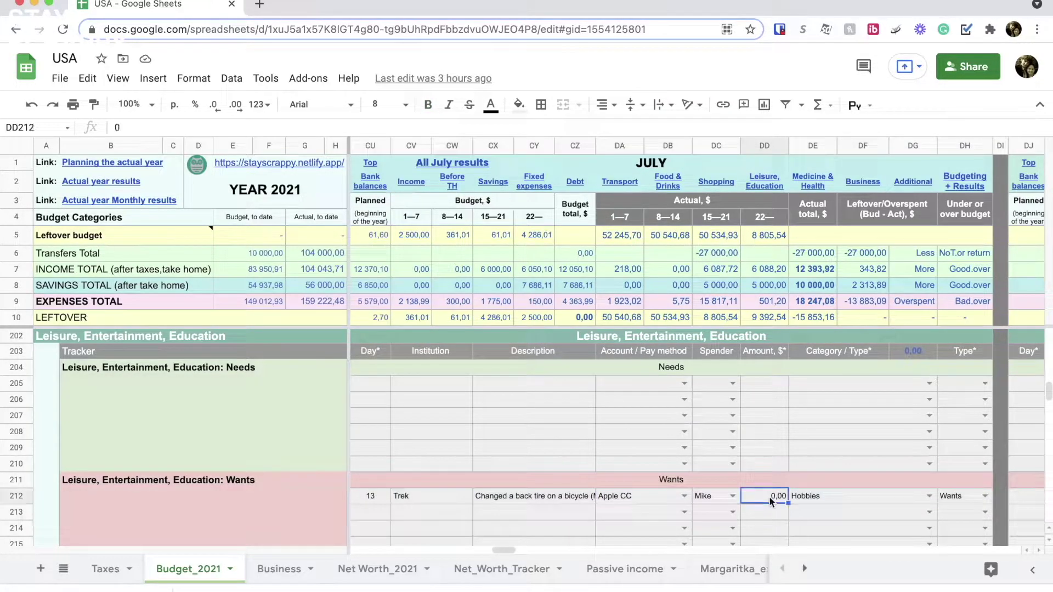
click(766, 517)
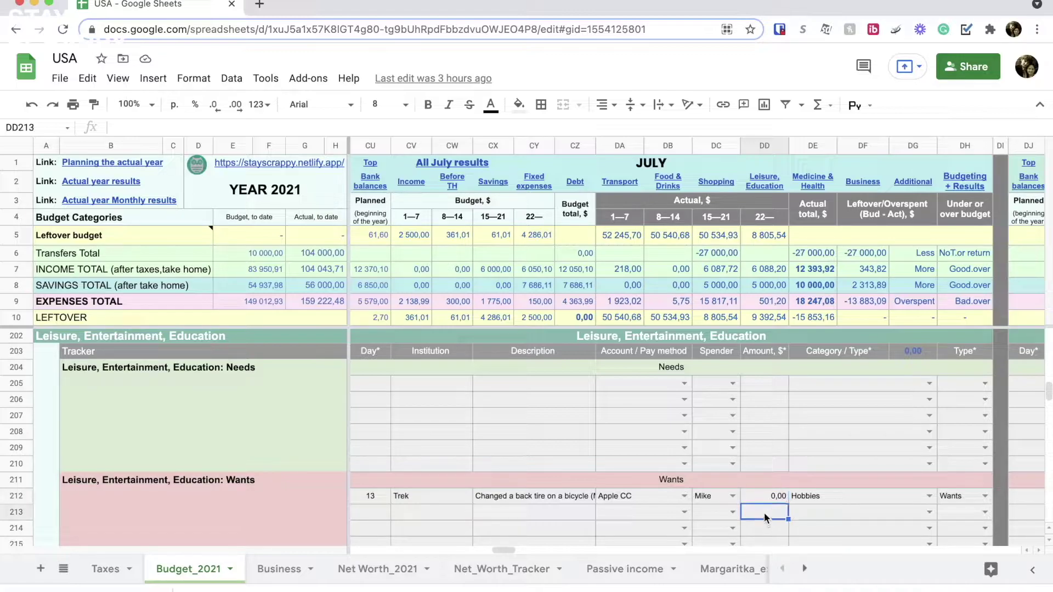
double_click(544, 493)
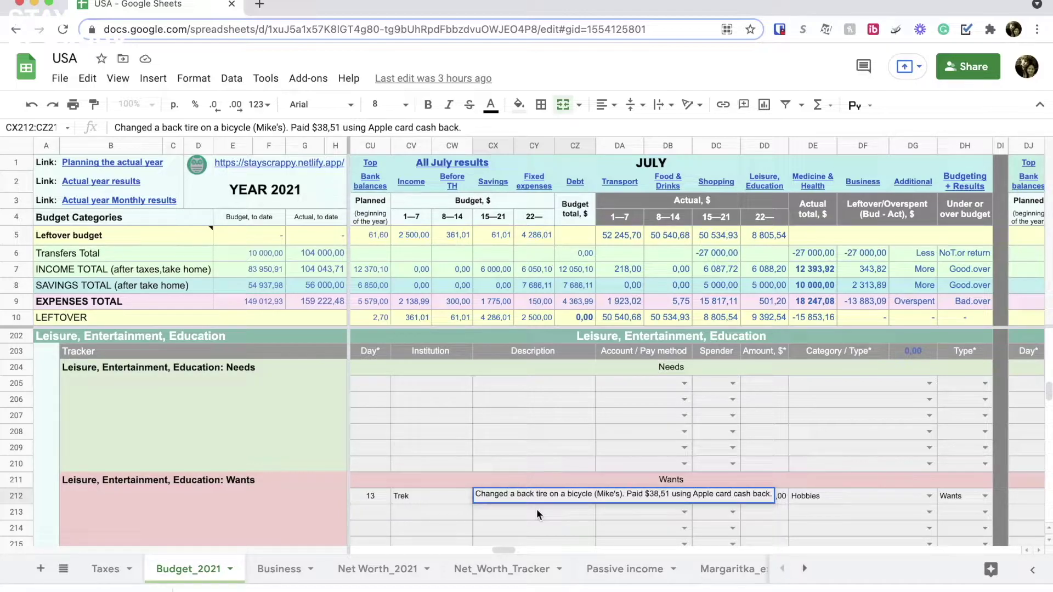
key(Escape)
click(774, 496)
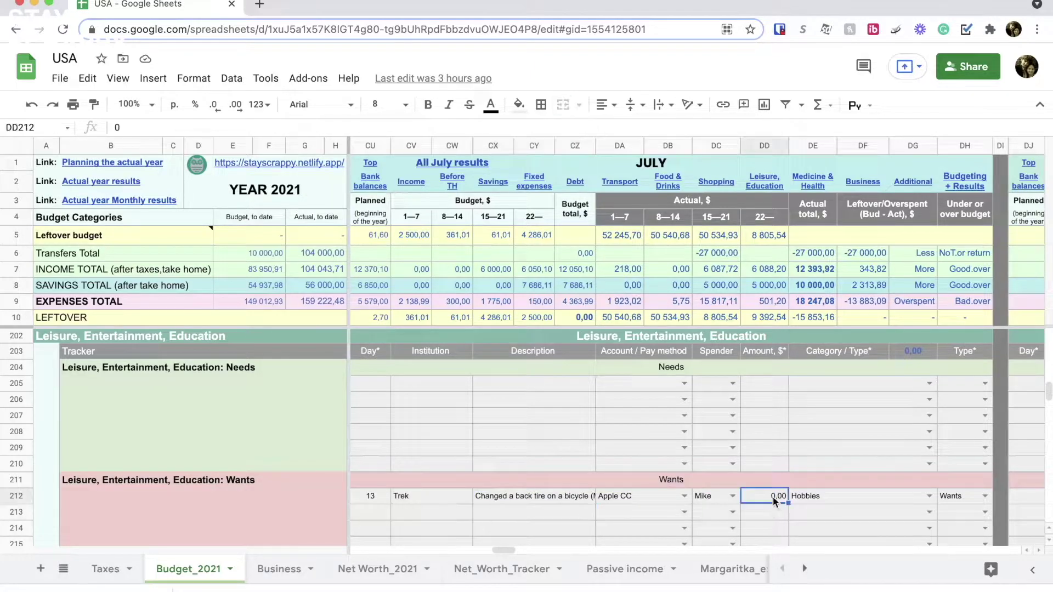
click(775, 513)
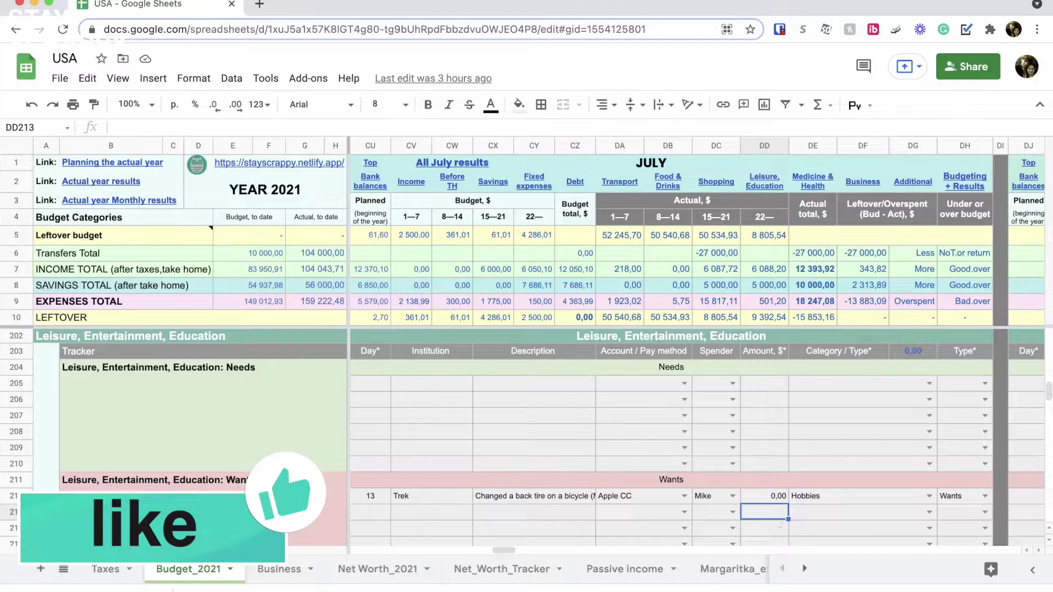
key(Down)
key(Down)
key(Down)
key(Down)
key(Down)
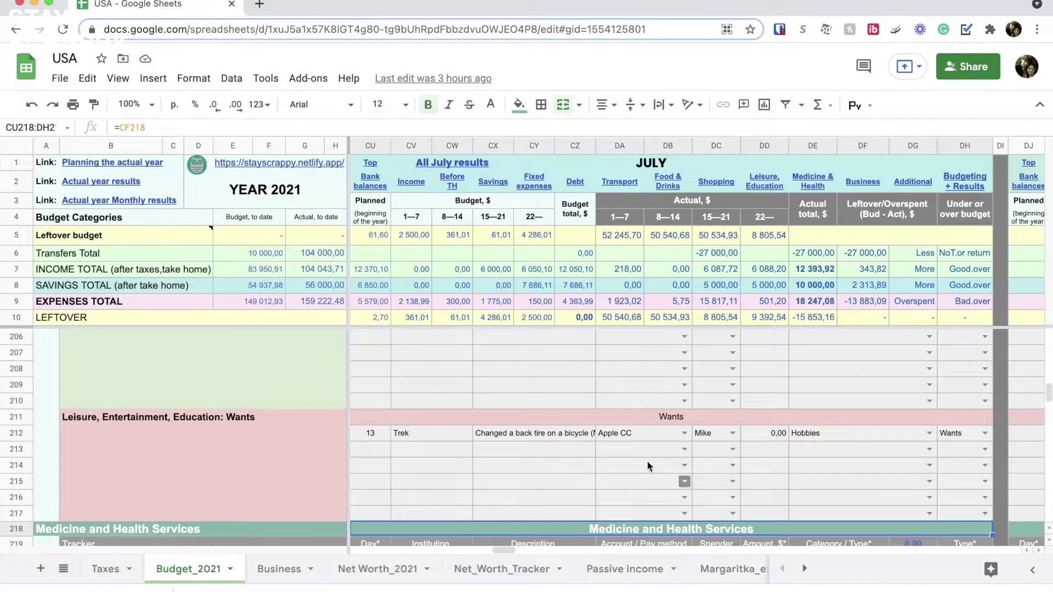
scroll(649, 465, down, 4)
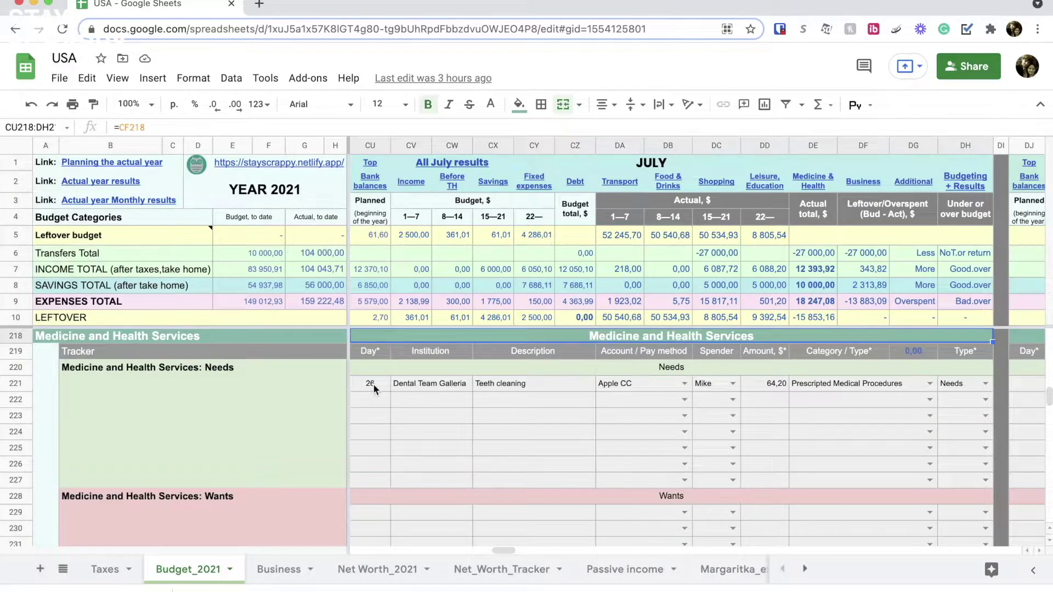
drag(373, 383, 976, 385)
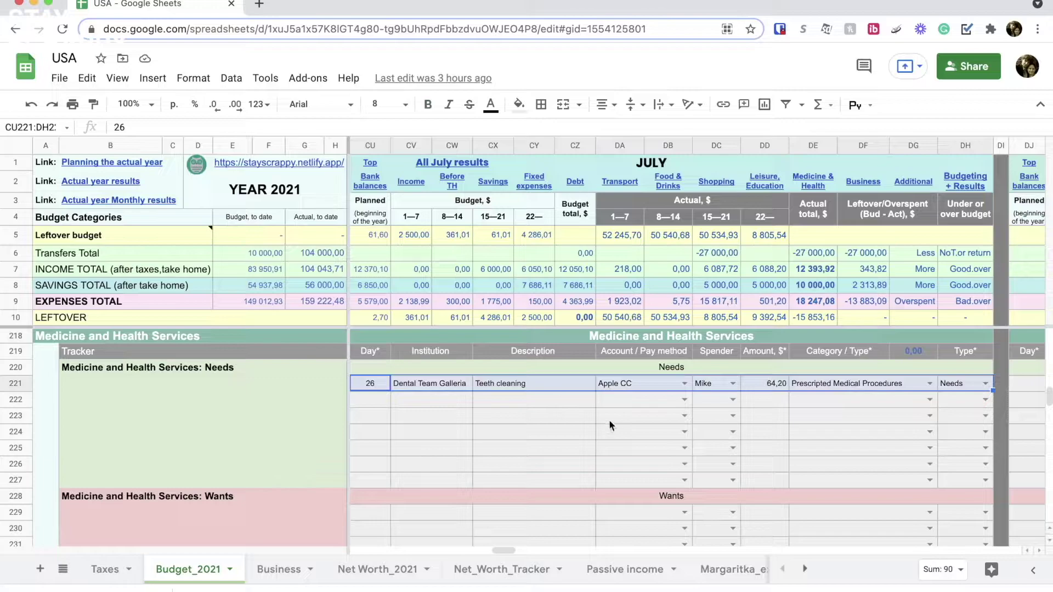
click(764, 401)
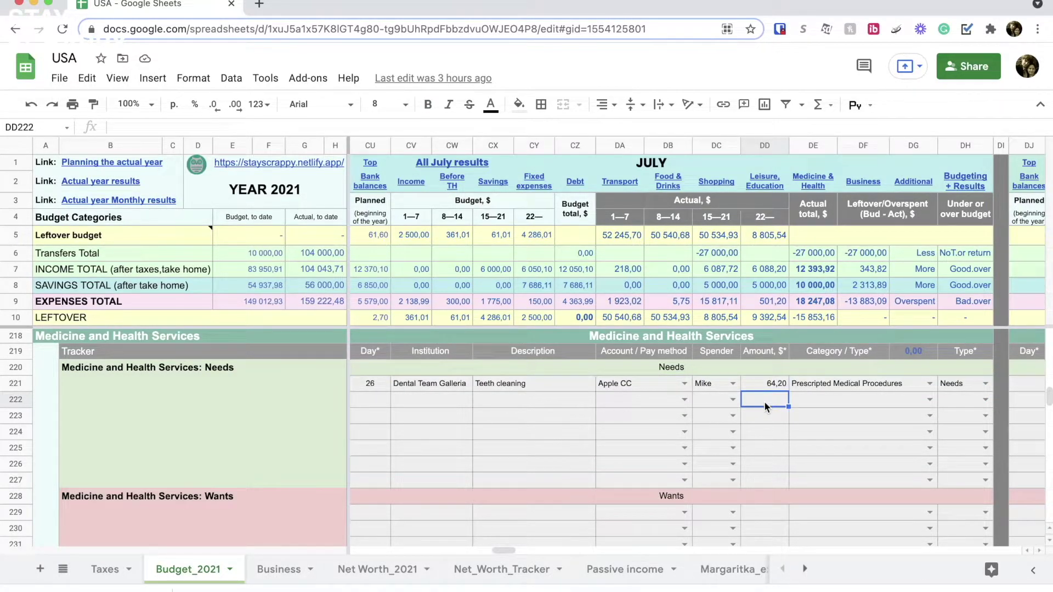
scroll(762, 406, down, 15)
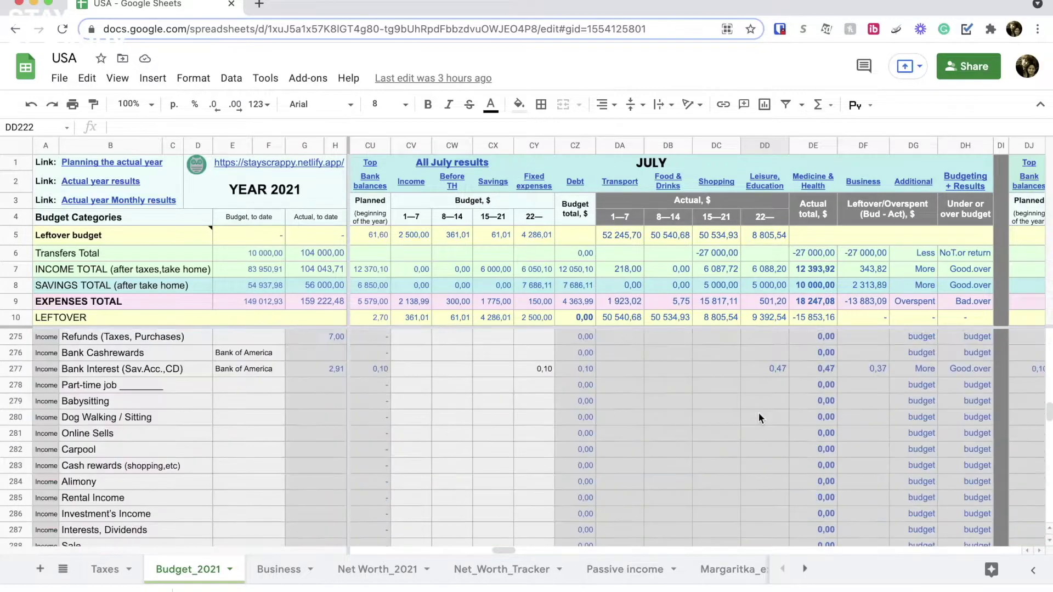
scroll(760, 418, down, 18)
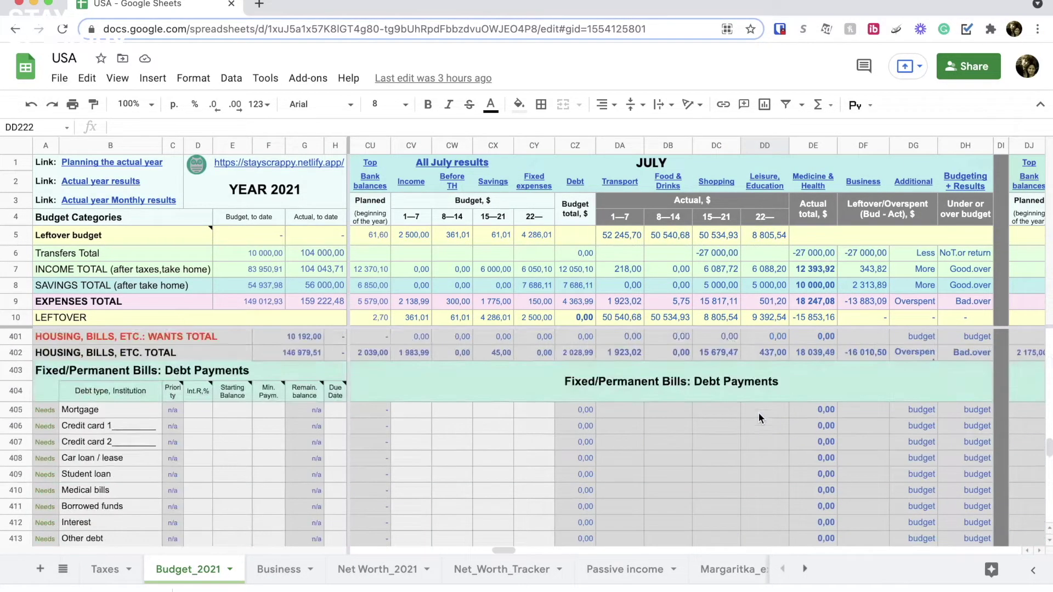
scroll(755, 414, down, 12)
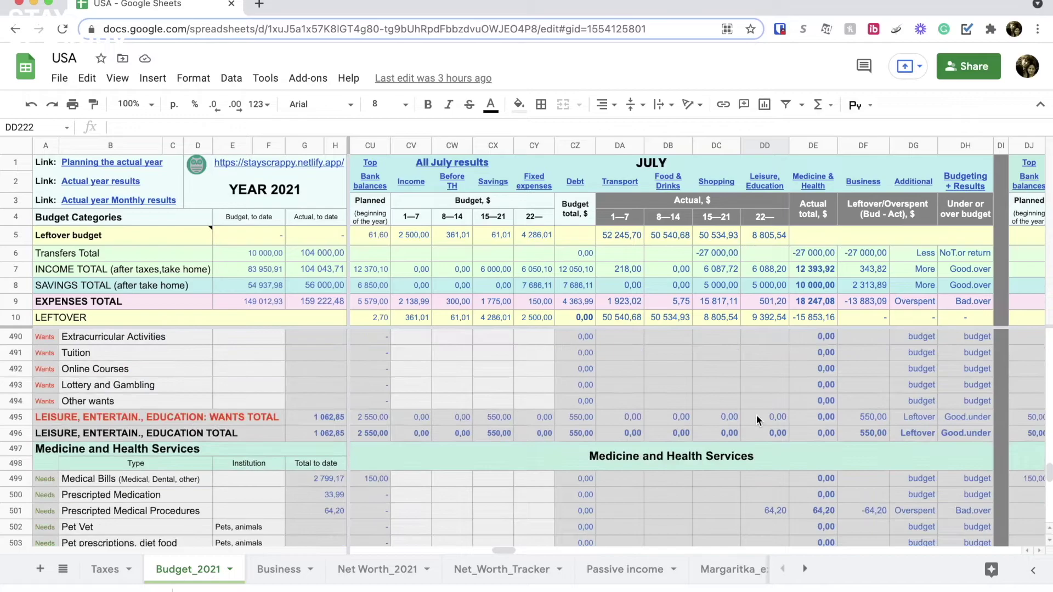
scroll(756, 414, down, 1)
click(484, 510)
click(126, 510)
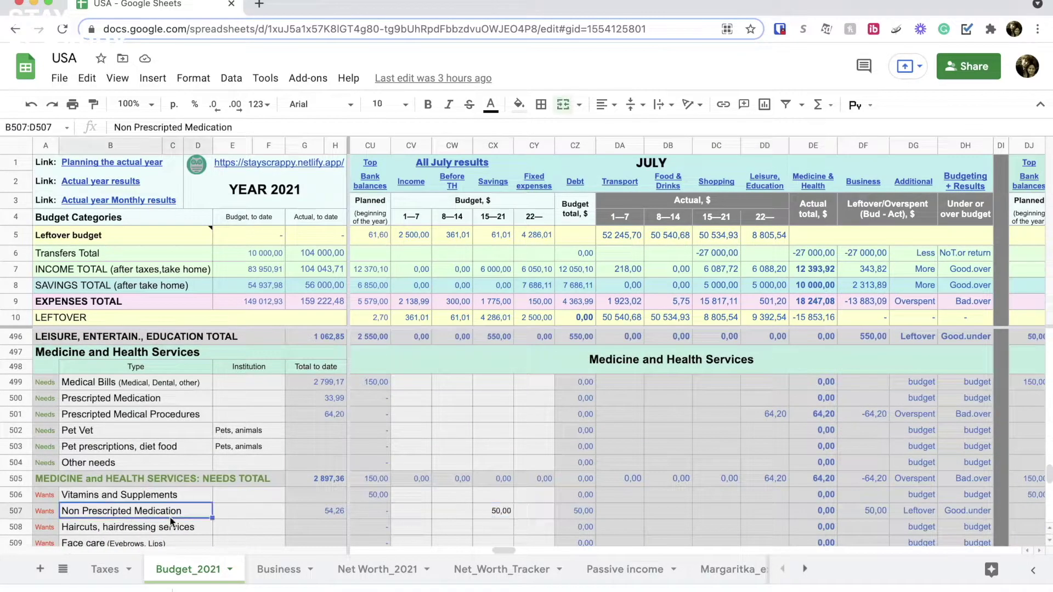
click(484, 511)
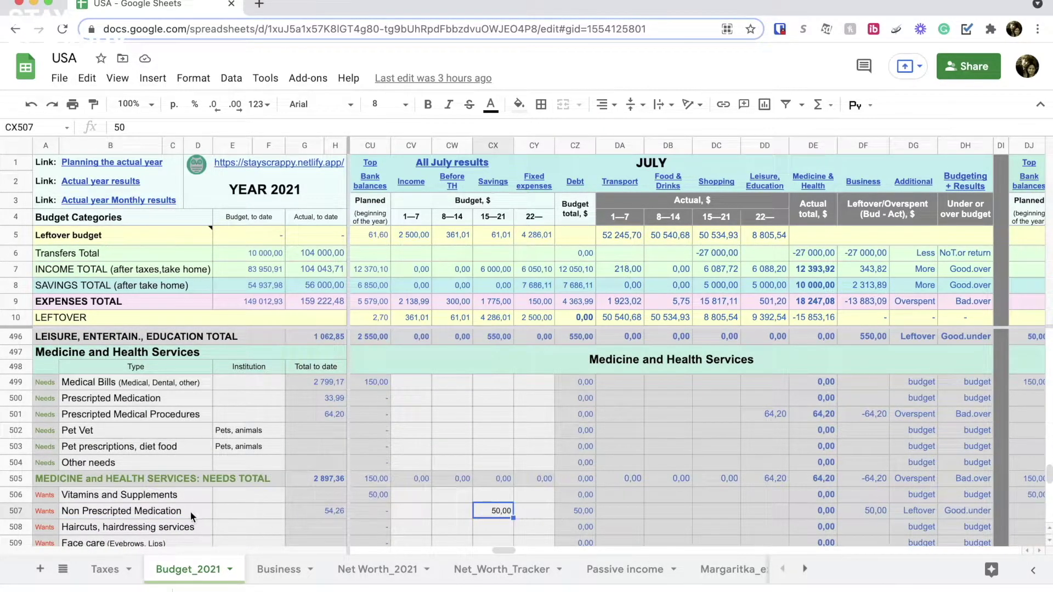
click(190, 511)
click(503, 515)
click(808, 184)
Check the 64,20 teeth cleaning amount in the Medicine and Health tracker.
click(713, 209)
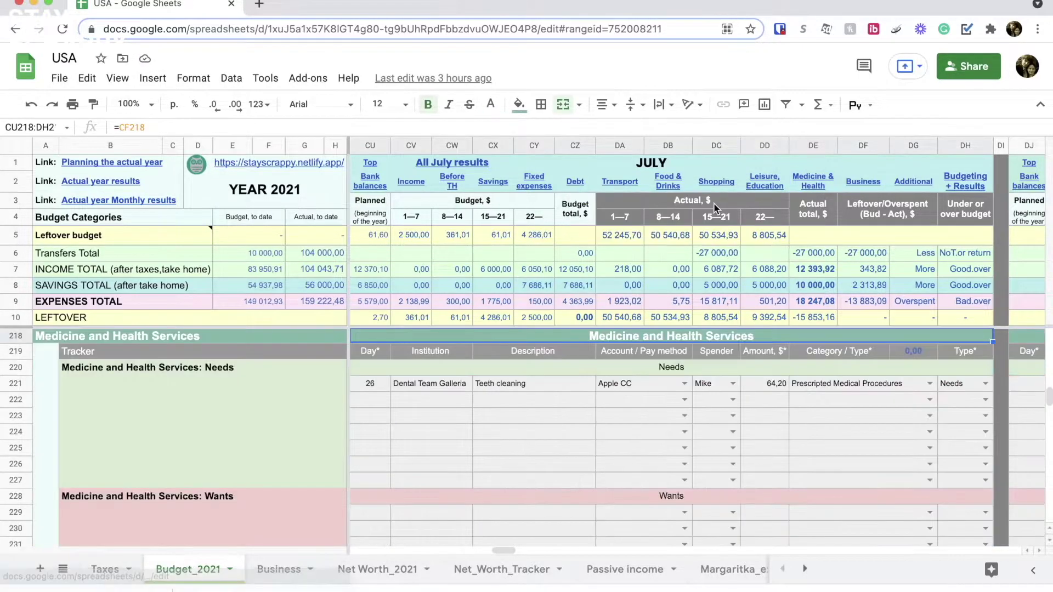
click(765, 384)
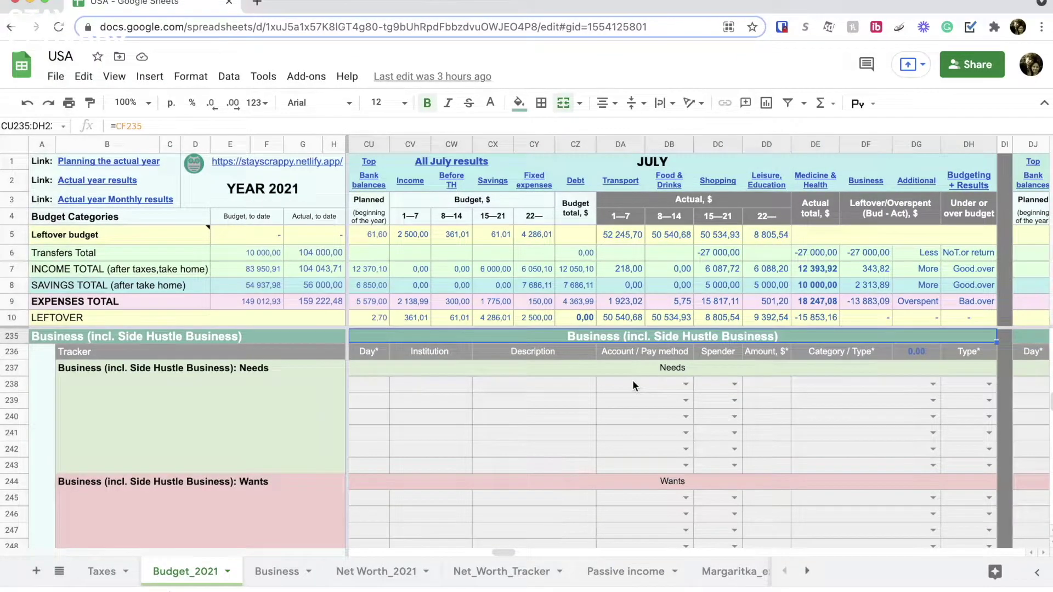
scroll(632, 380, down, 3)
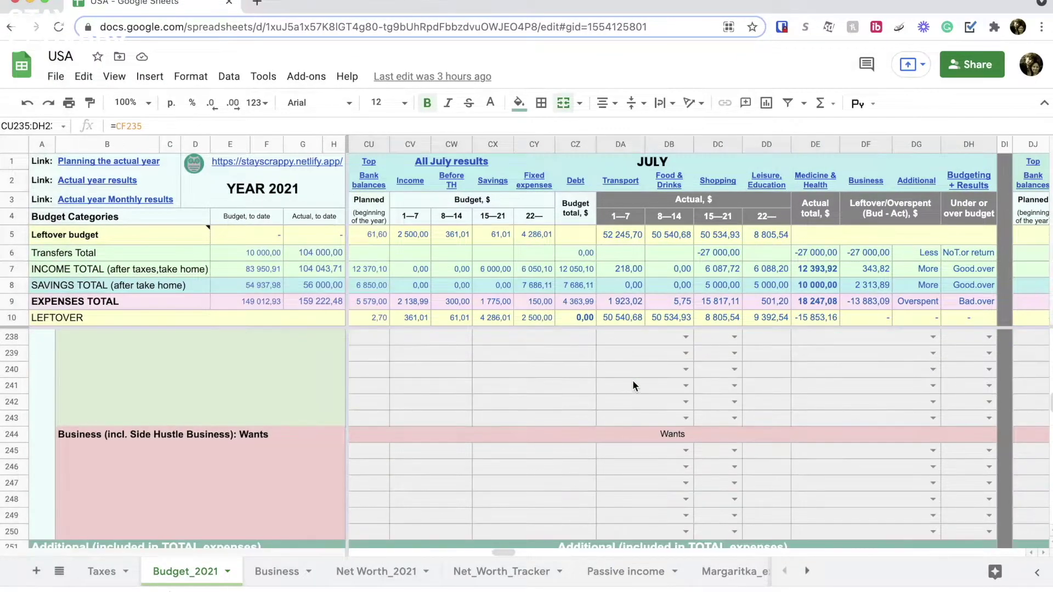
scroll(633, 380, down, 3)
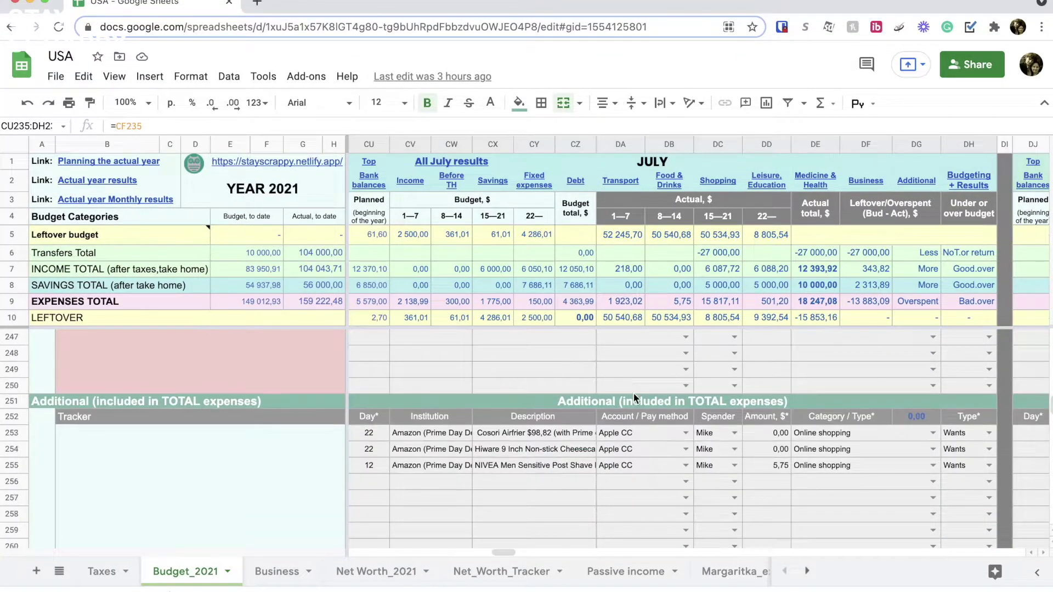
Review the Additional expenses entries (two Amazon purchases, 5,75 NIVEA), then go to Budgeting and Results.
click(633, 399)
scroll(633, 399, down, 2)
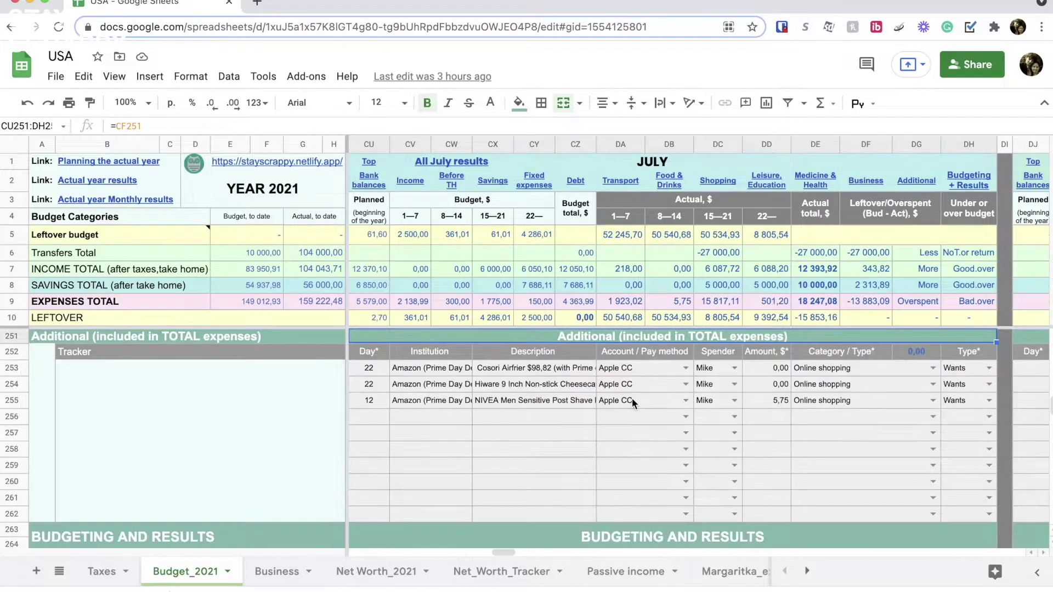
click(773, 371)
click(770, 384)
click(768, 403)
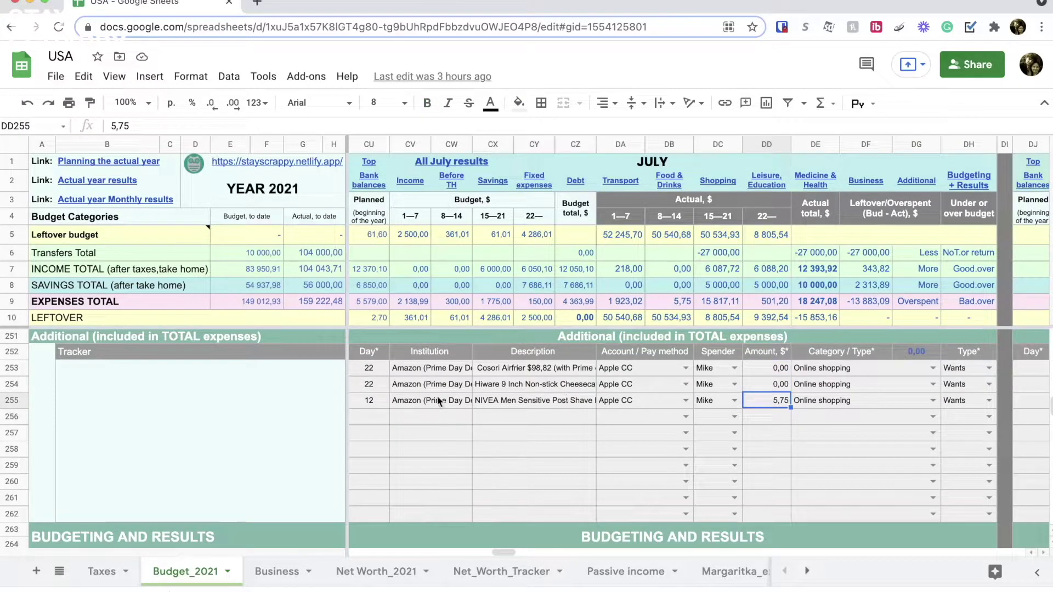
click(439, 400)
click(540, 400)
click(772, 401)
click(772, 420)
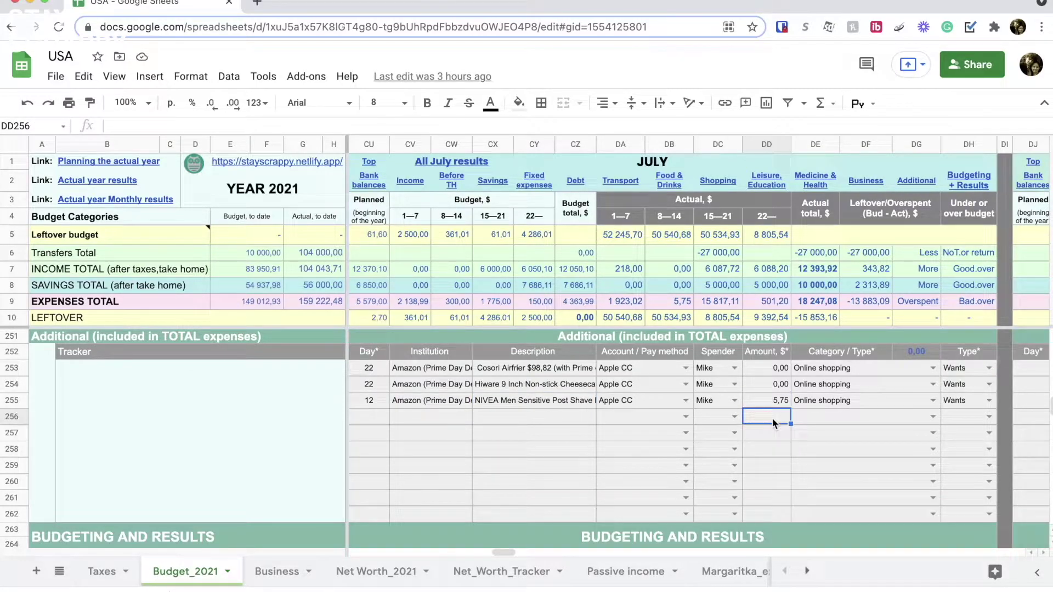
scroll(768, 406, down, 4)
click(736, 345)
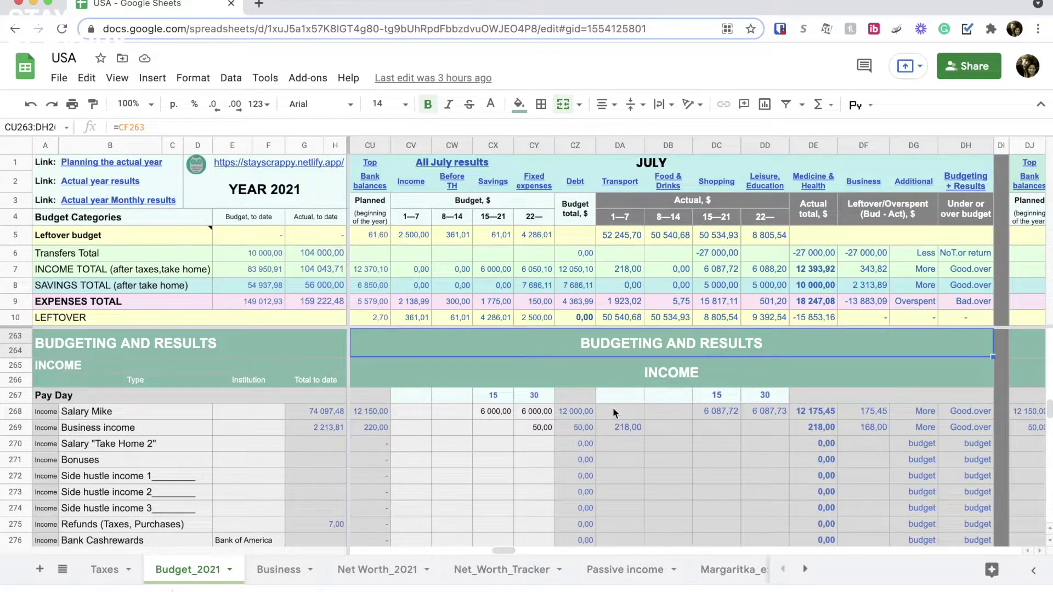
drag(620, 411, 974, 512)
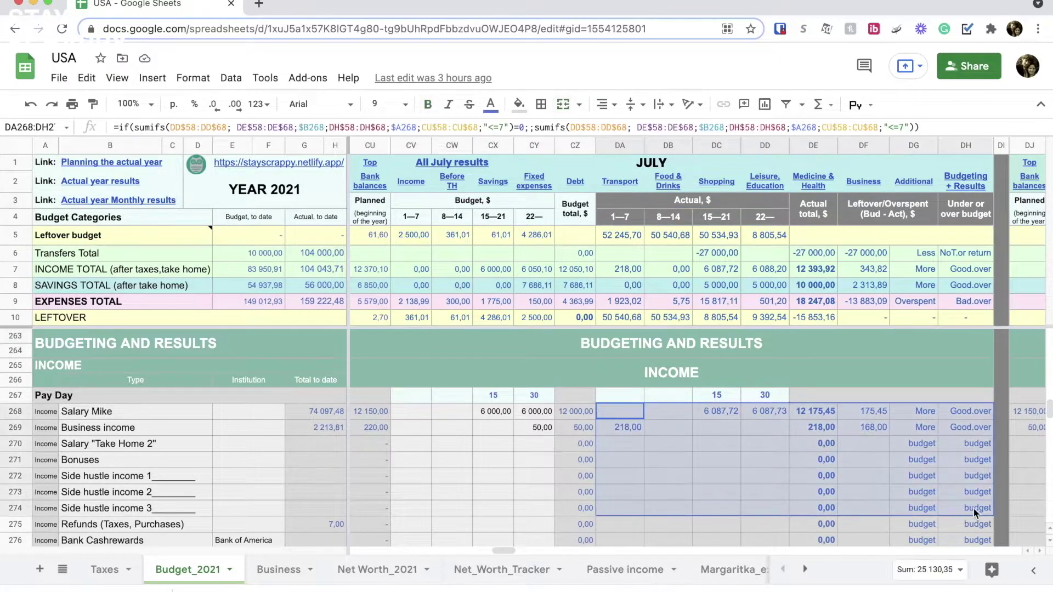
scroll(860, 478, down, 3)
scroll(856, 460, down, 1)
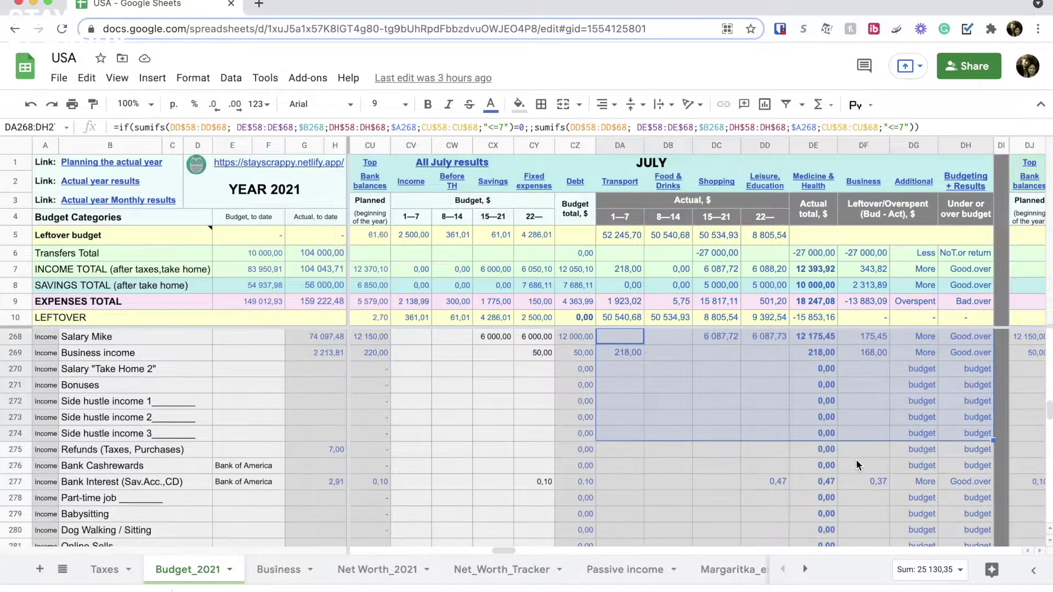
scroll(857, 465, up, 1)
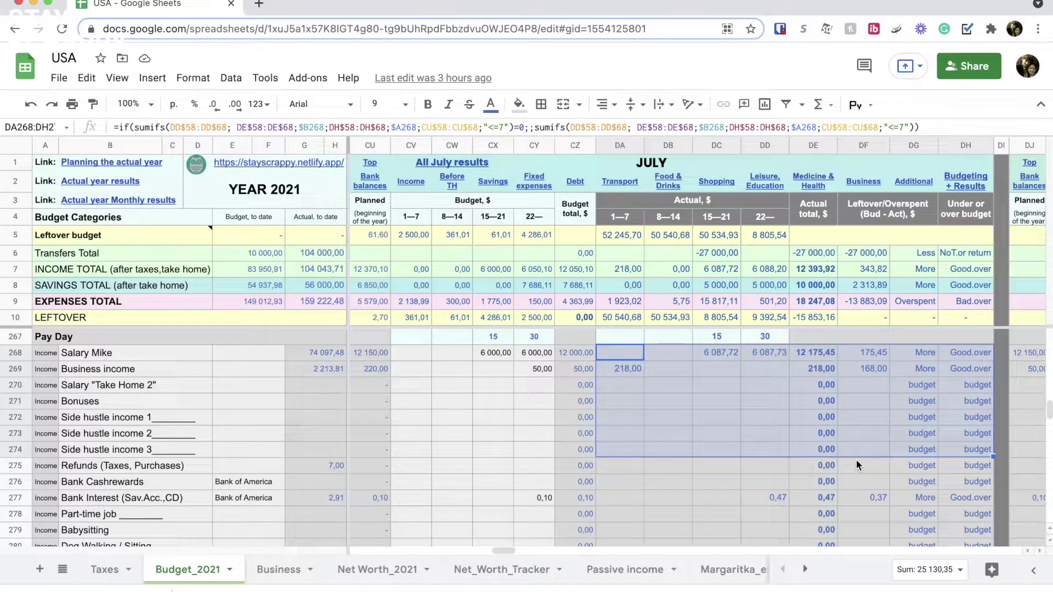
click(712, 352)
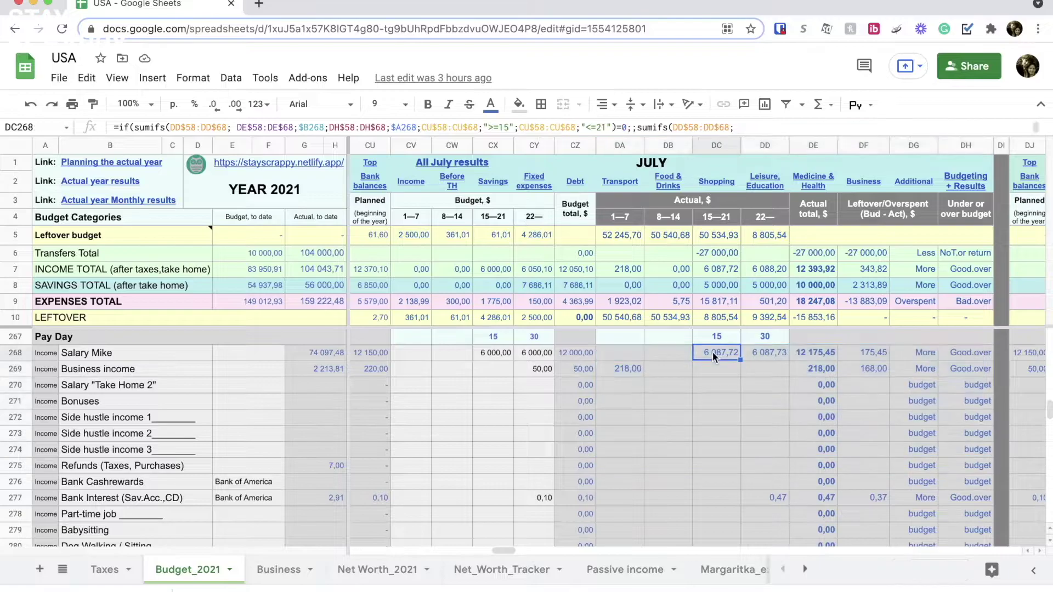
click(407, 181)
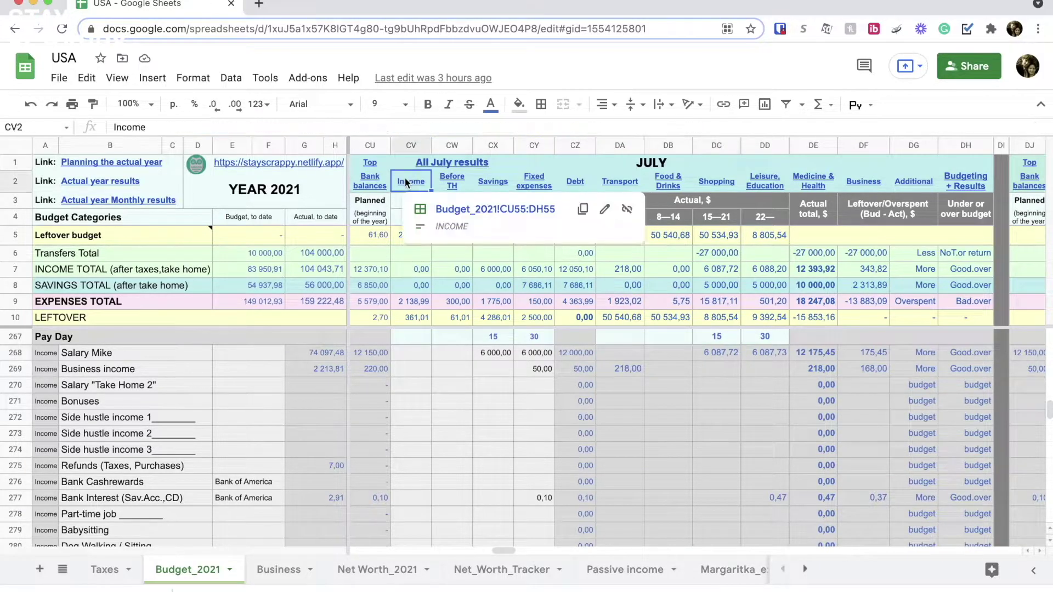
click(441, 206)
drag(369, 399, 952, 399)
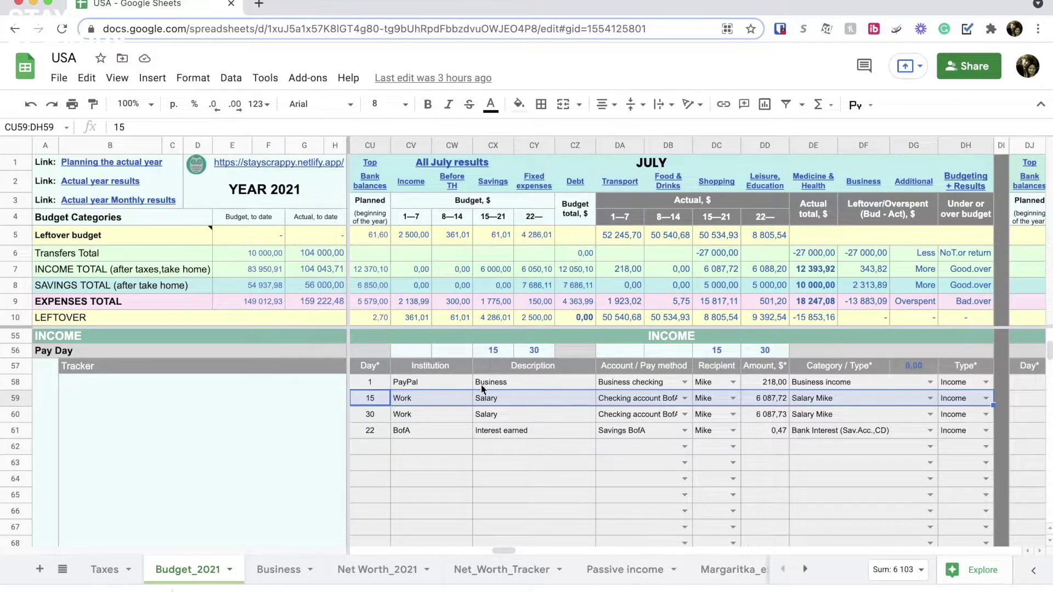
click(372, 397)
click(771, 399)
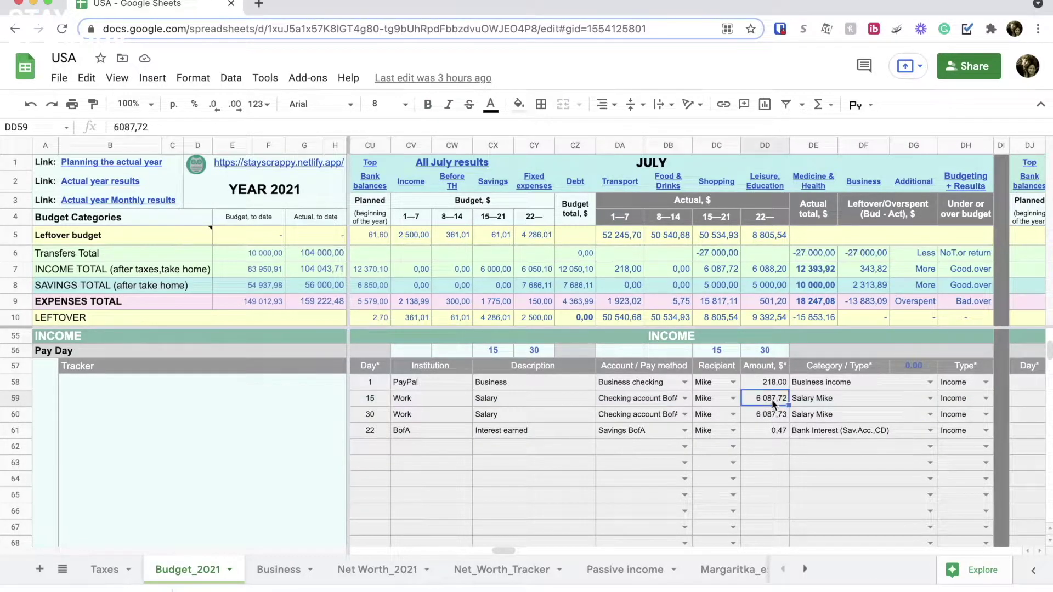
click(832, 400)
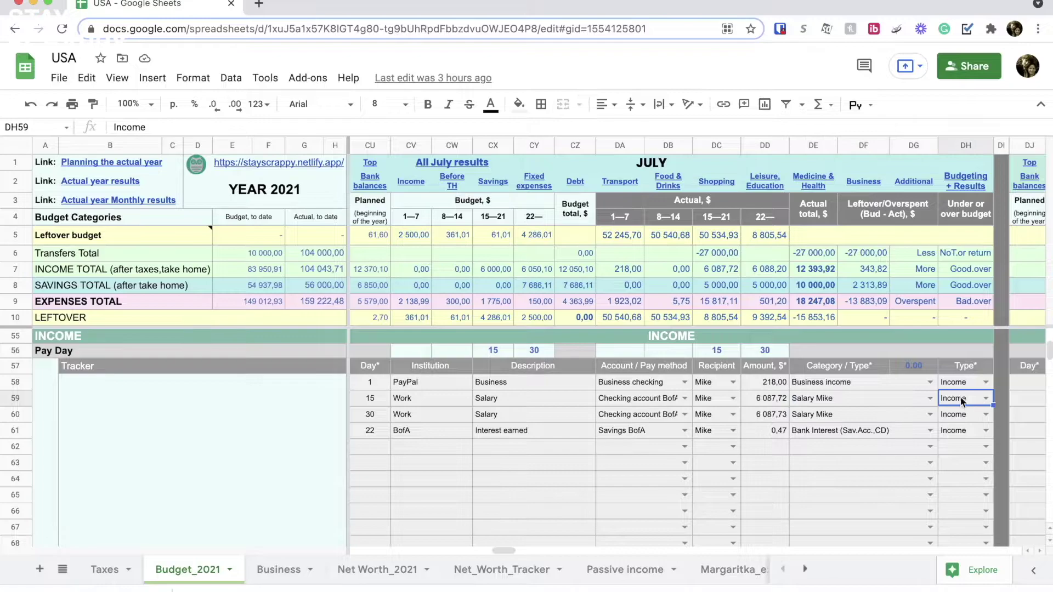
click(965, 180)
click(868, 211)
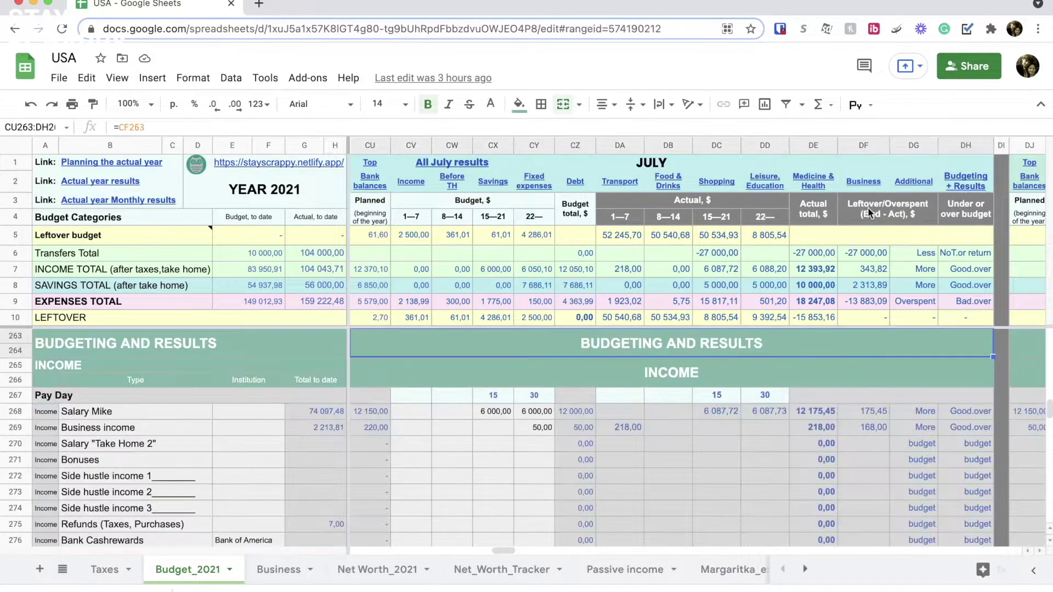
click(721, 411)
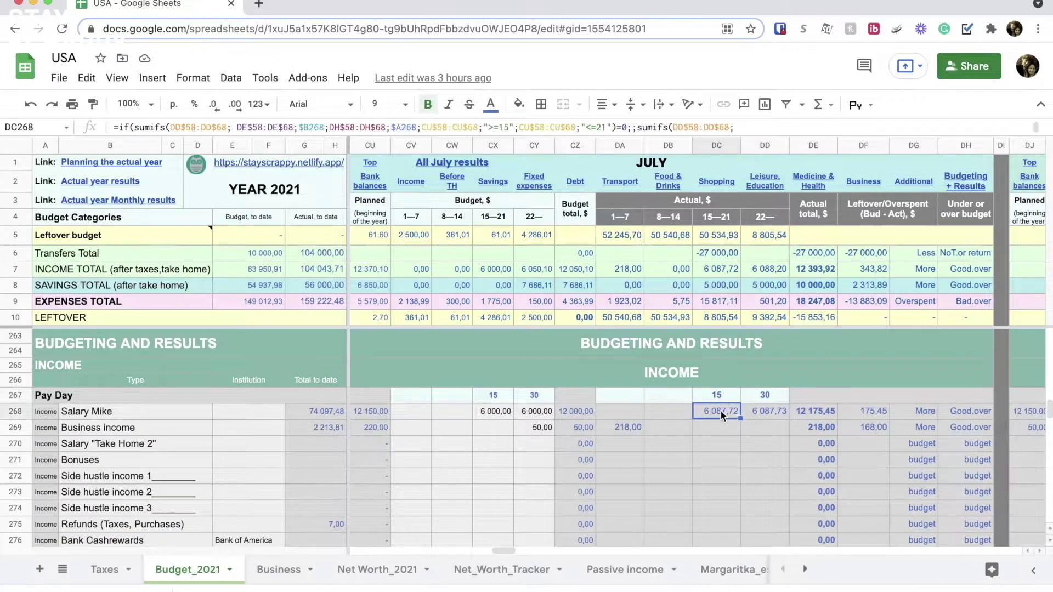
click(725, 216)
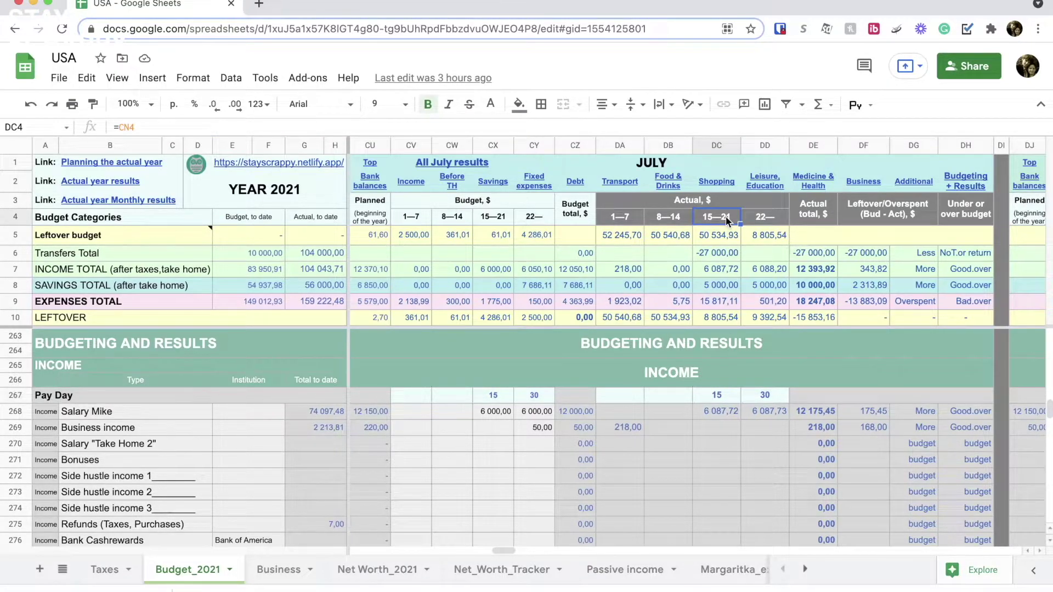
click(719, 414)
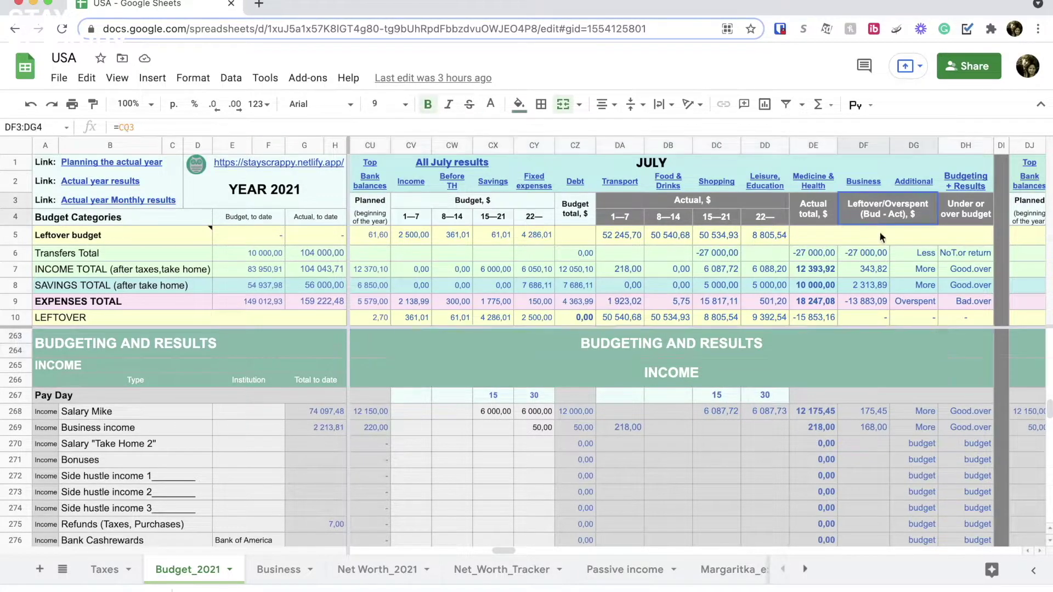
Select the Leftover/Overspent header and the leftover values to see their sum.
drag(879, 230, 976, 219)
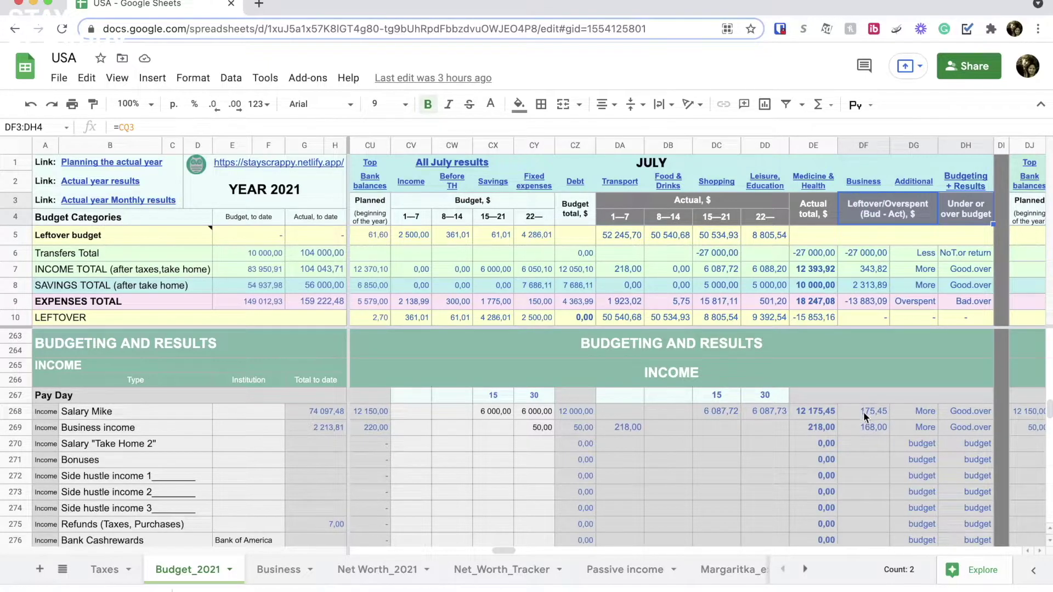
drag(864, 416, 959, 485)
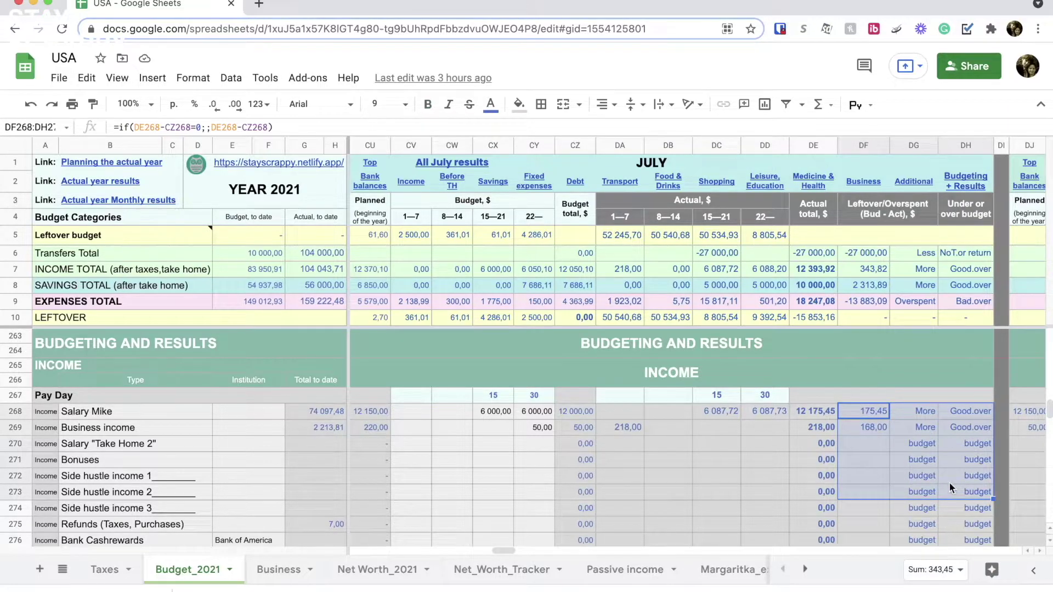
scroll(946, 483, down, 20)
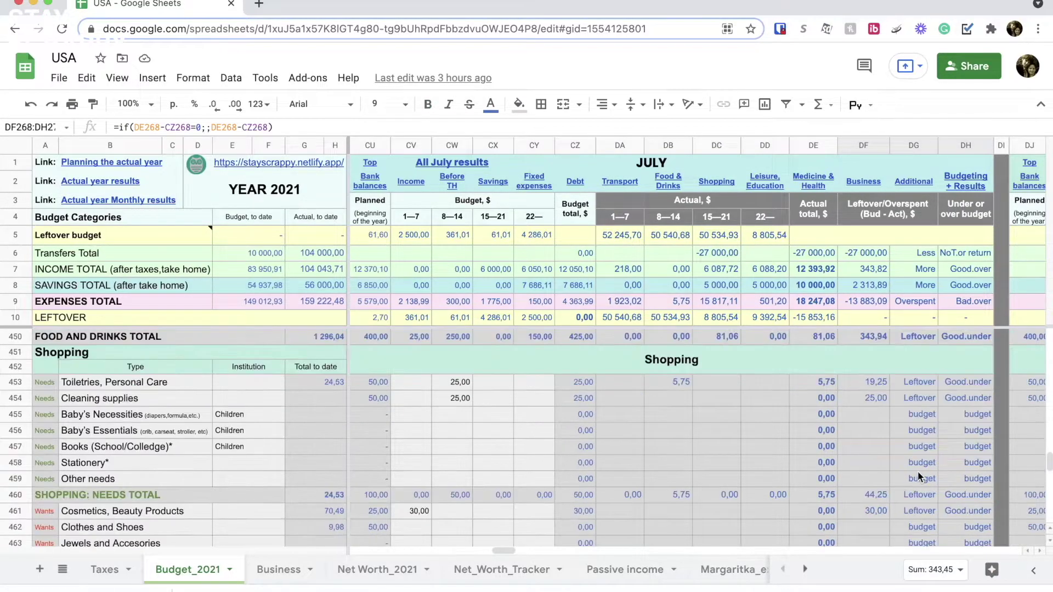
Inspect Toiletries' 25,00 budget, 5,75 actual, and its DF453 and DH453 formulas.
click(180, 384)
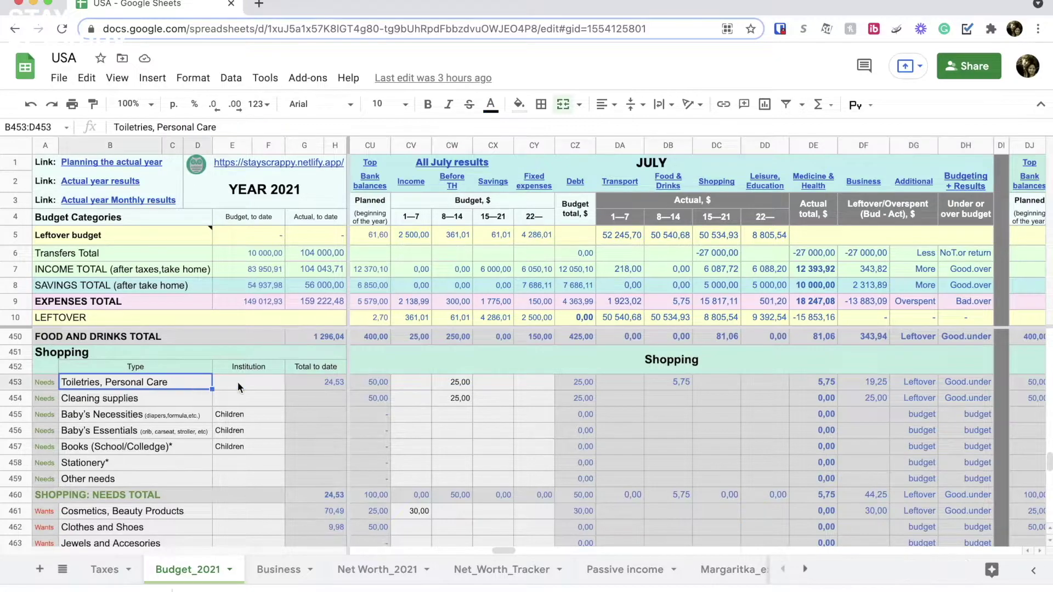
click(458, 381)
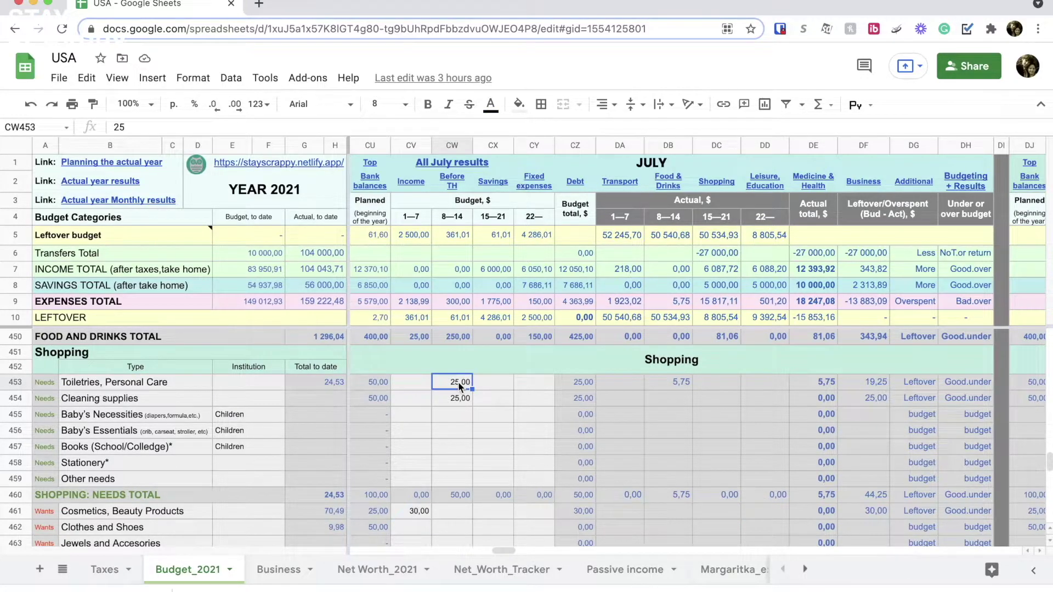
click(680, 383)
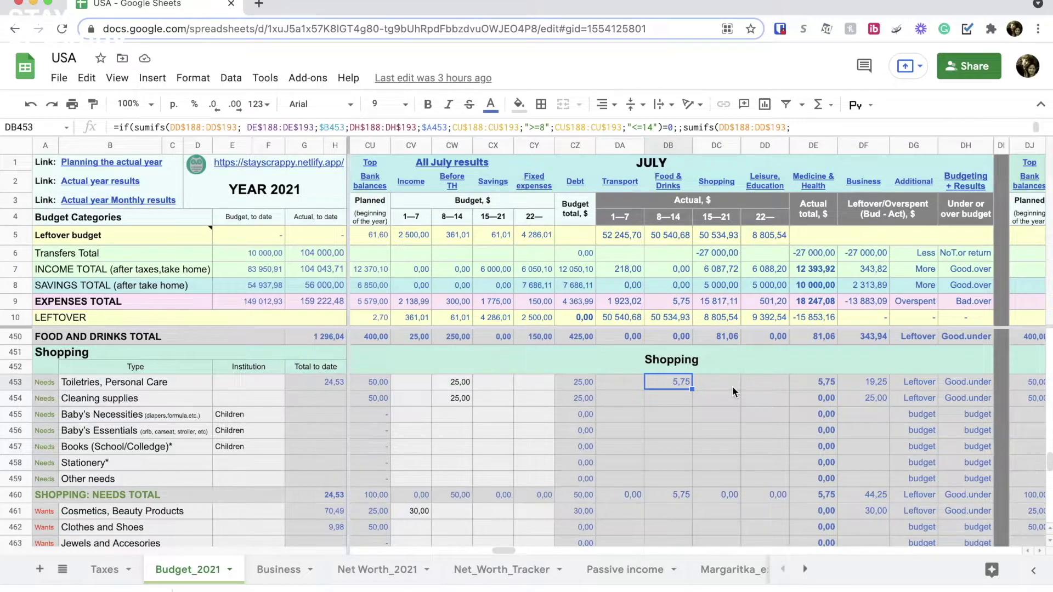
click(862, 386)
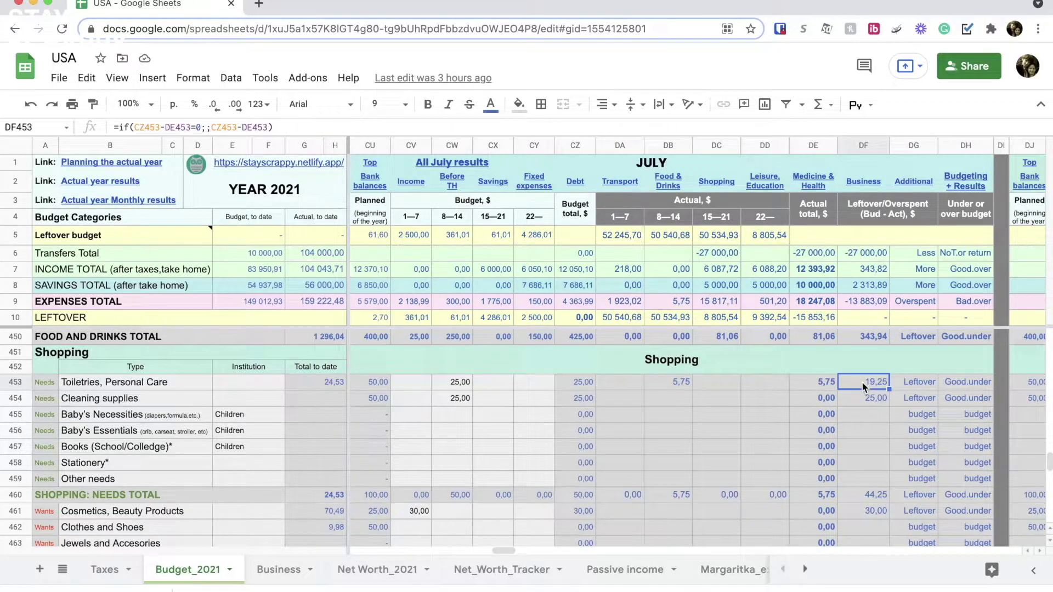
click(928, 386)
click(969, 386)
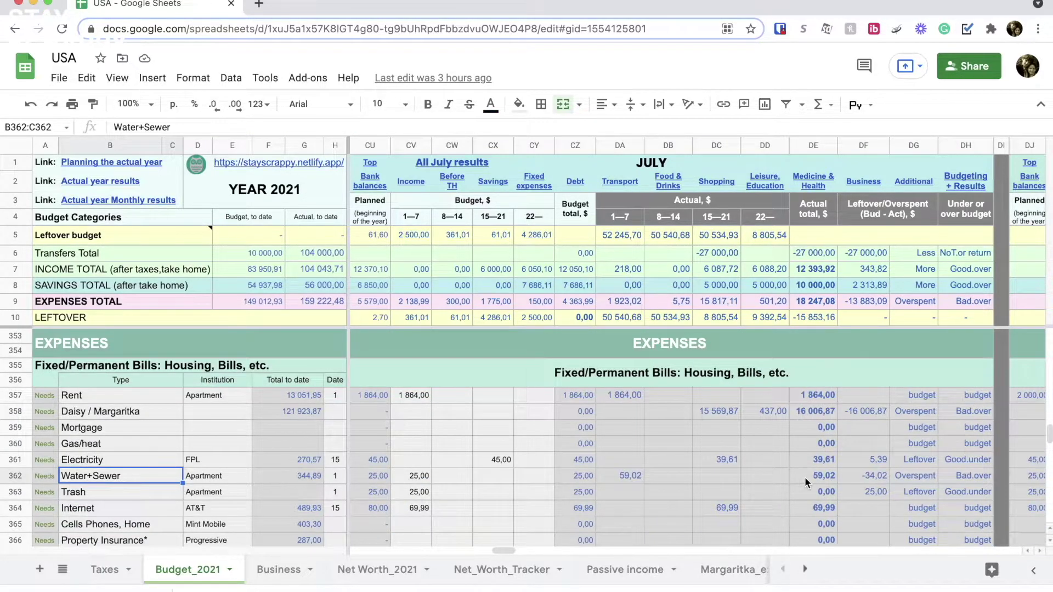
Inspect Water+Sewer and Trash formulas in DF362, DA363:DD363, CV363, DF363, DG363 and DH362.
click(865, 475)
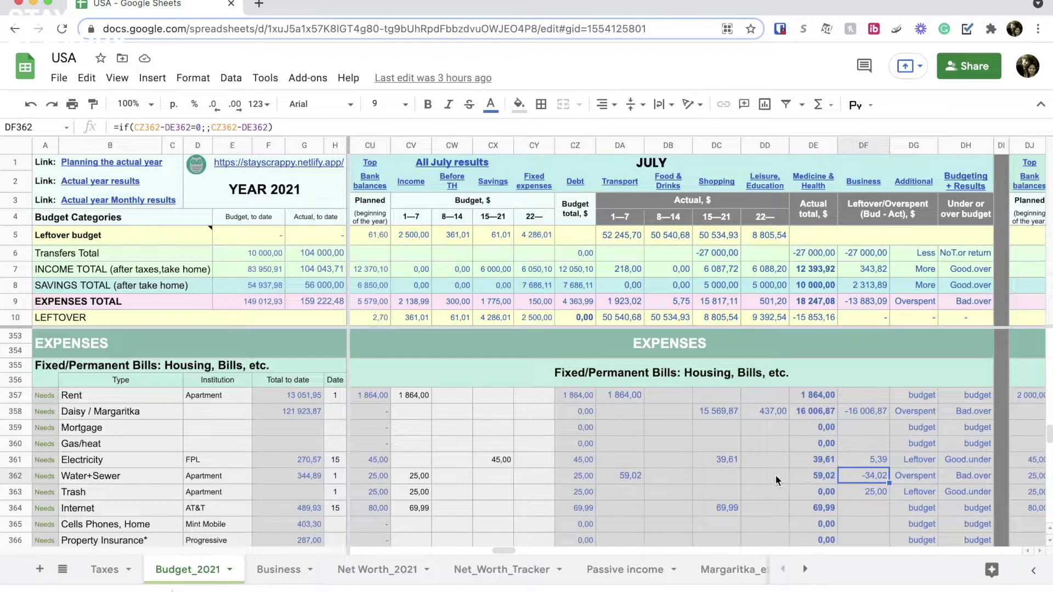
drag(638, 493, 770, 493)
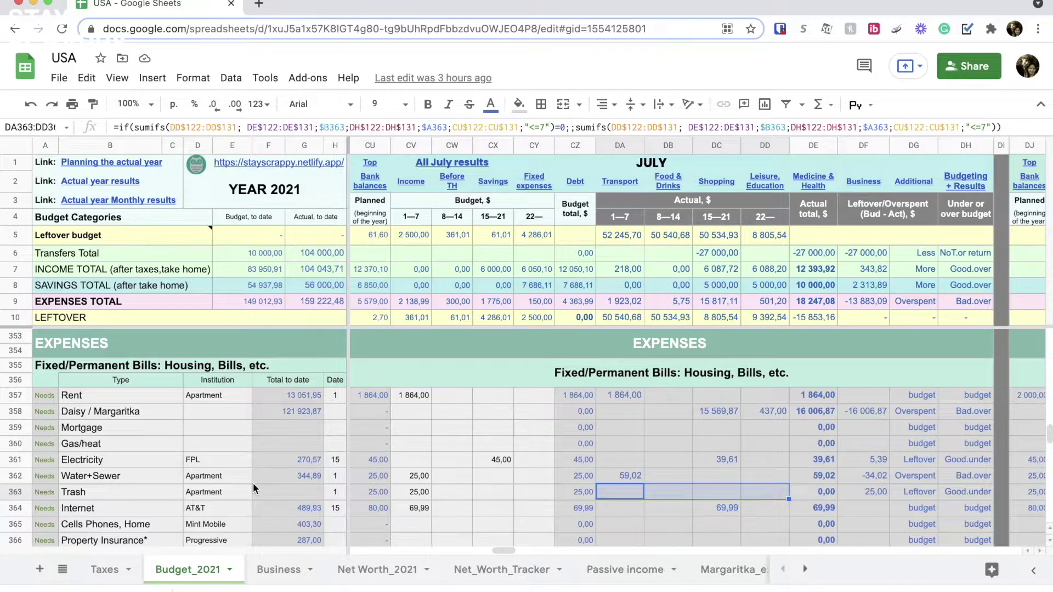
click(410, 489)
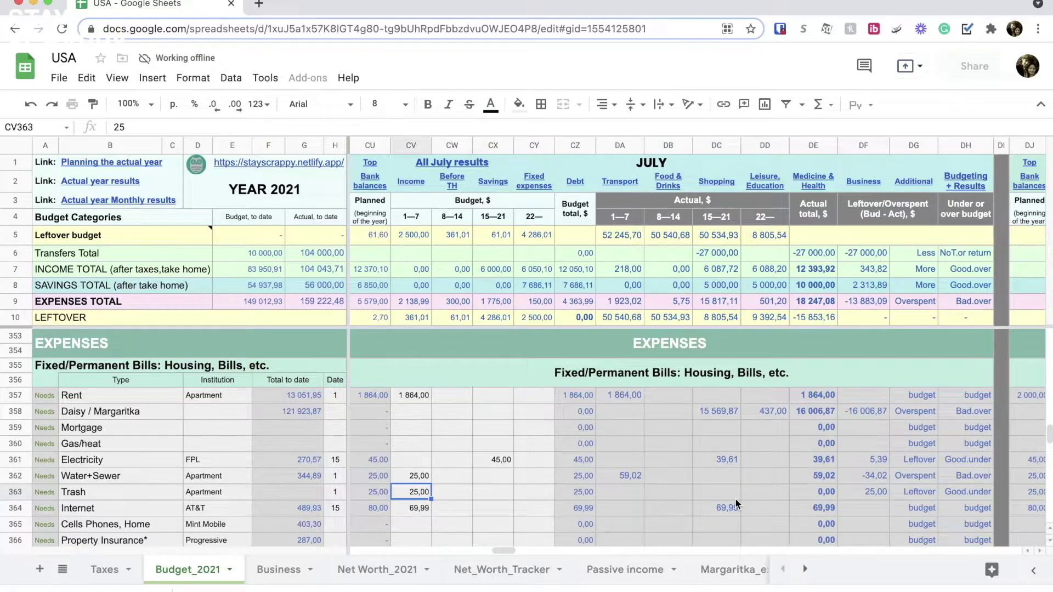
click(884, 493)
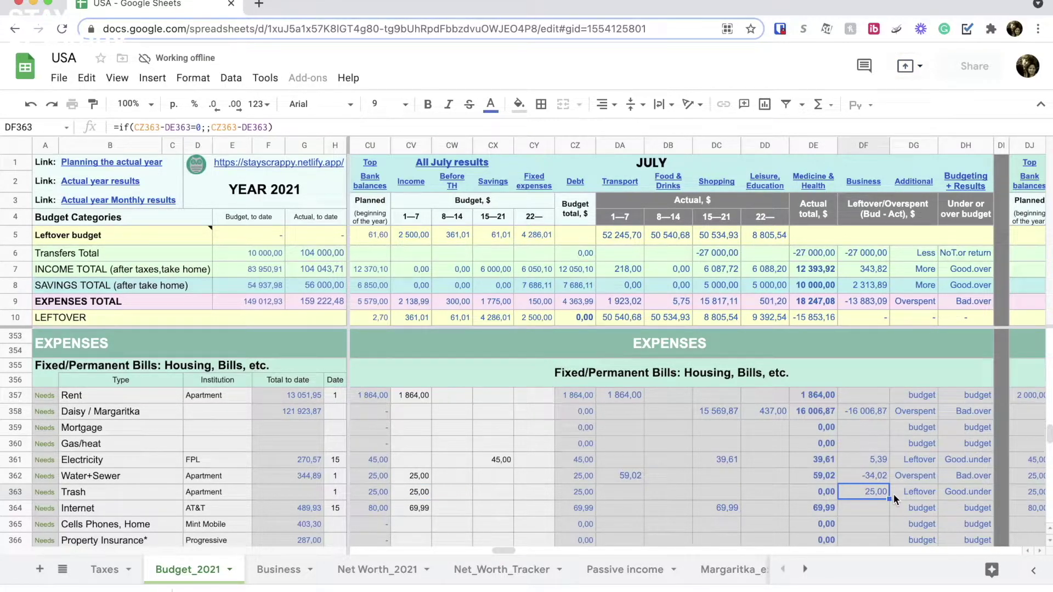
click(893, 494)
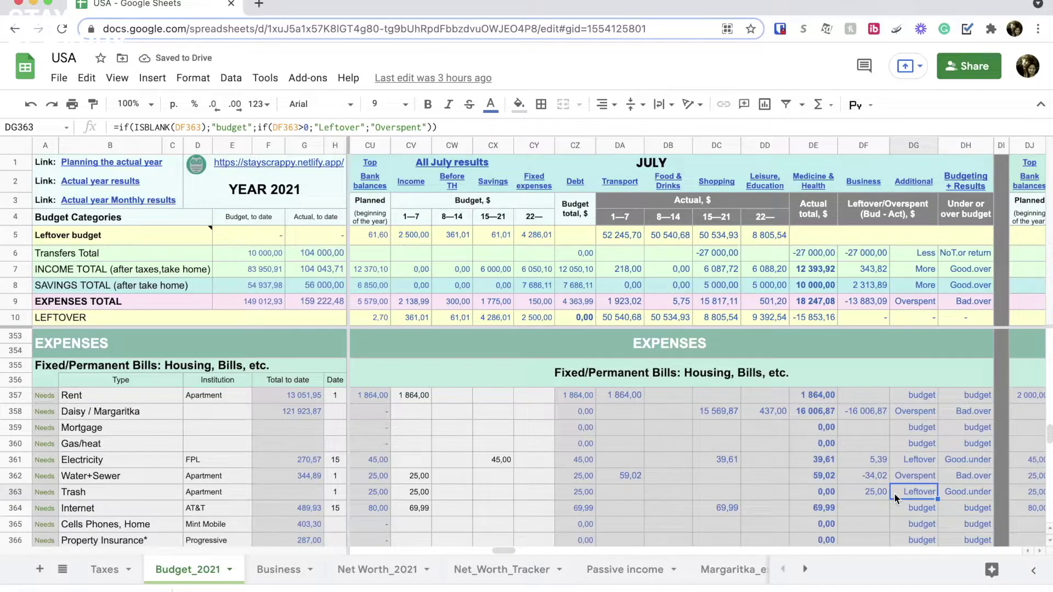
click(939, 479)
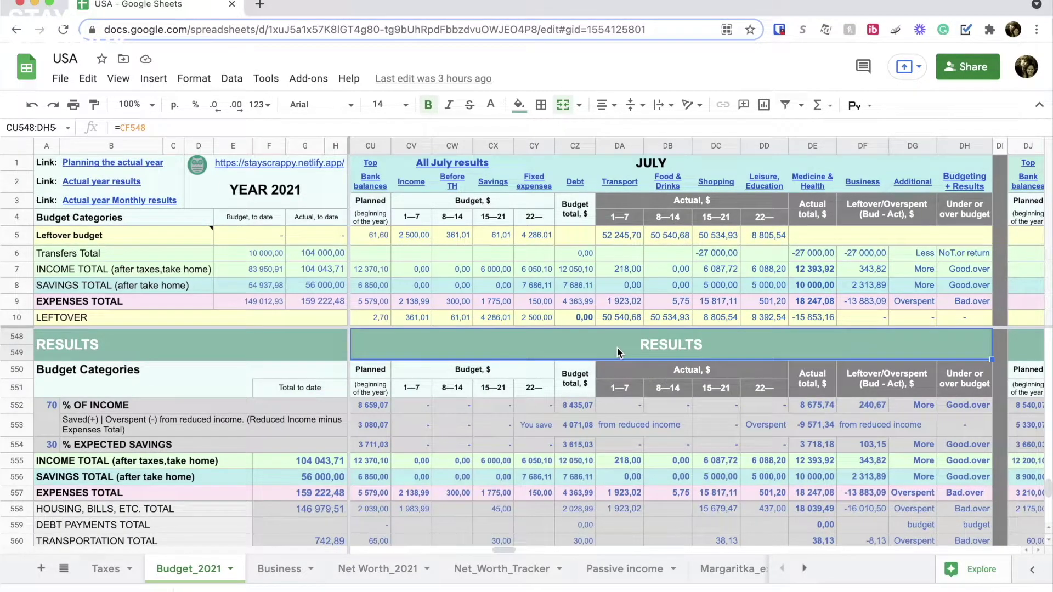
Inspect the EXPENSES TOTAL row 557 and category status formulas in DH557 and DH564.
scroll(617, 352, down, 1)
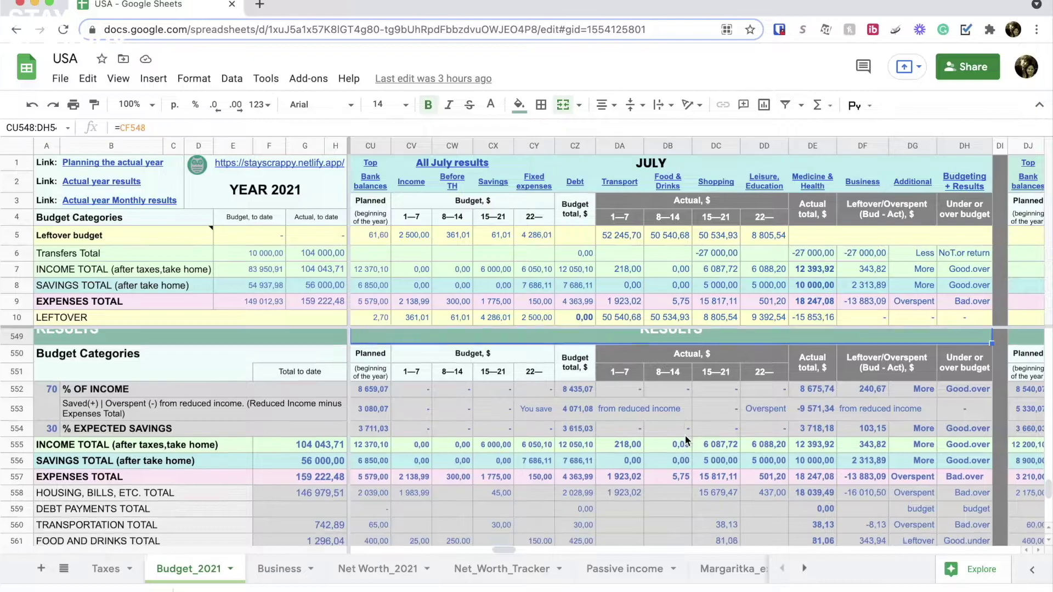
click(926, 477)
key(shift+space)
click(970, 481)
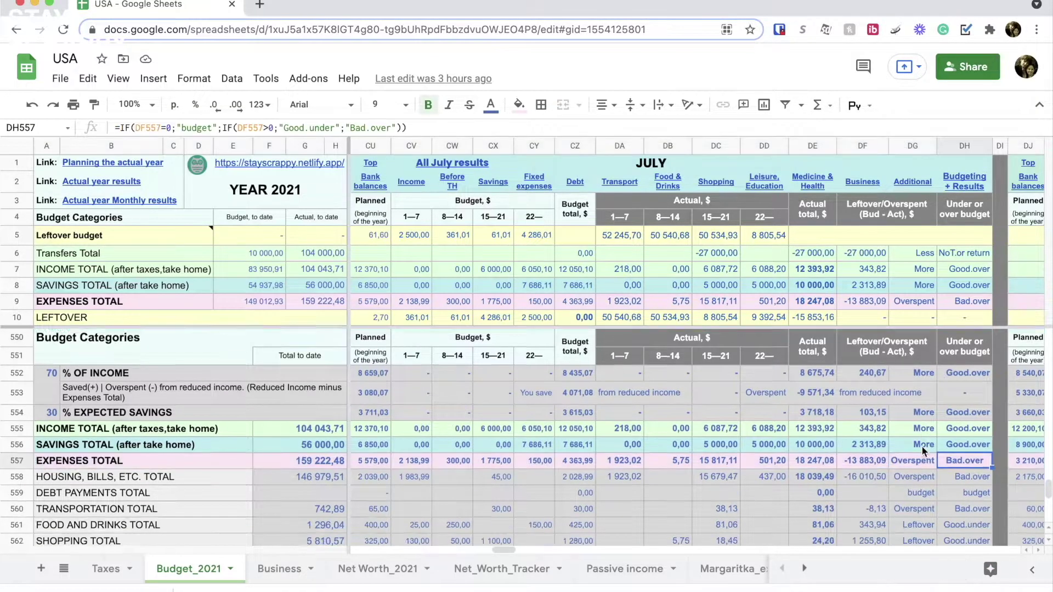
scroll(968, 439, down, 2)
click(965, 441)
click(963, 521)
scroll(963, 524, down, 4)
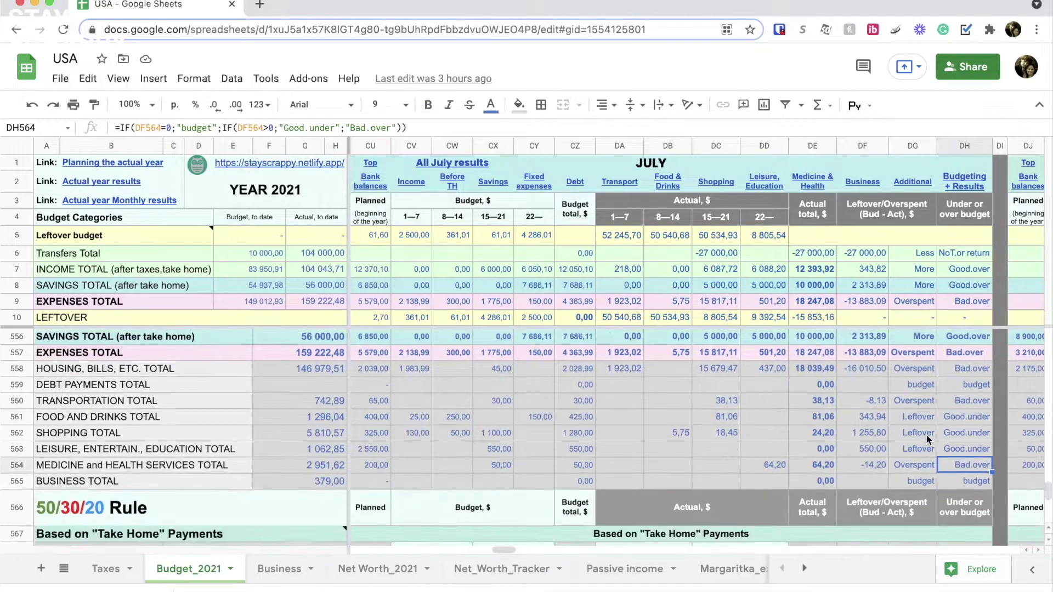
Inspect 50/30/20 Rule totals: needs DE568, savings DE571 and CZ571, gross-pay savings DE577.
click(740, 453)
click(43, 424)
key(shift+space)
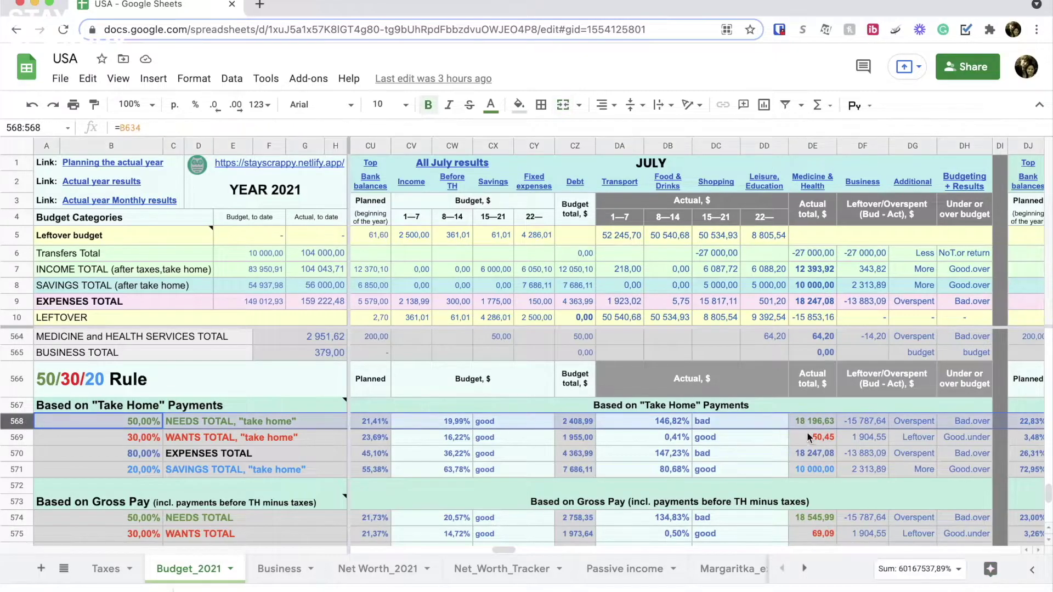
click(811, 423)
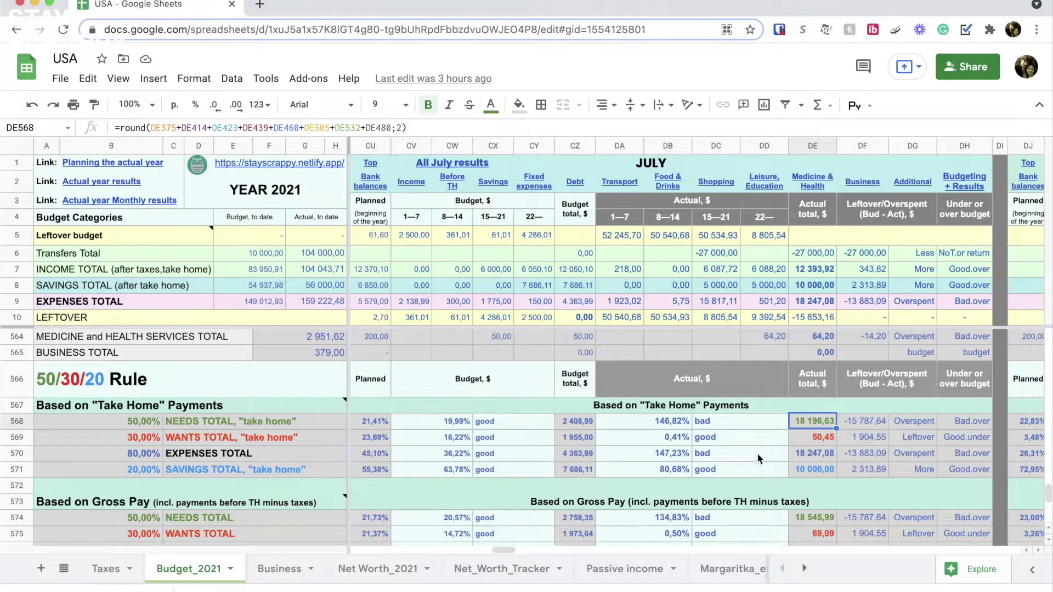
scroll(757, 453, down, 3)
click(804, 400)
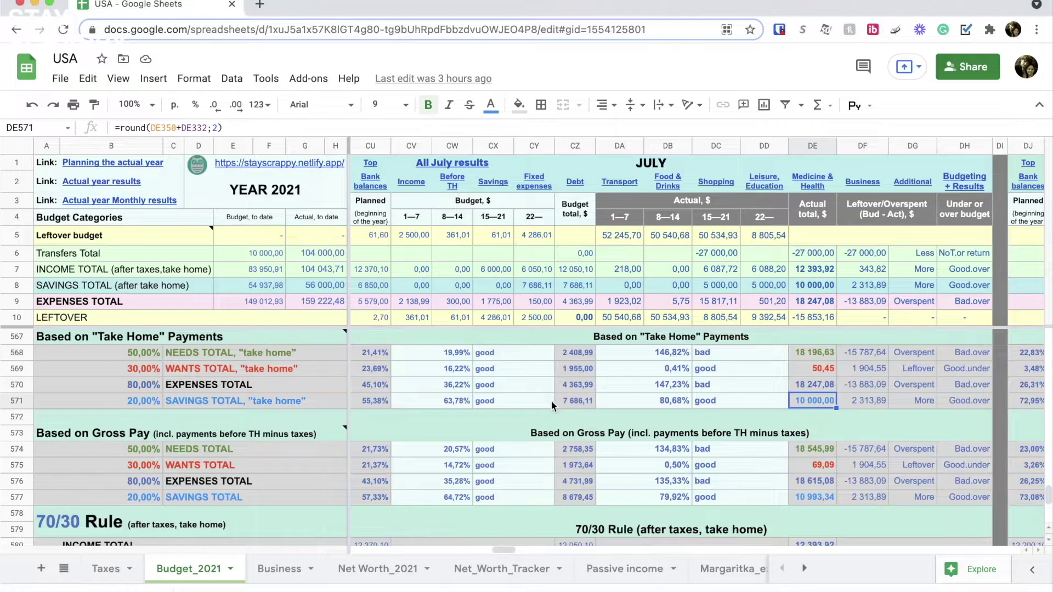
click(576, 400)
click(805, 399)
click(811, 496)
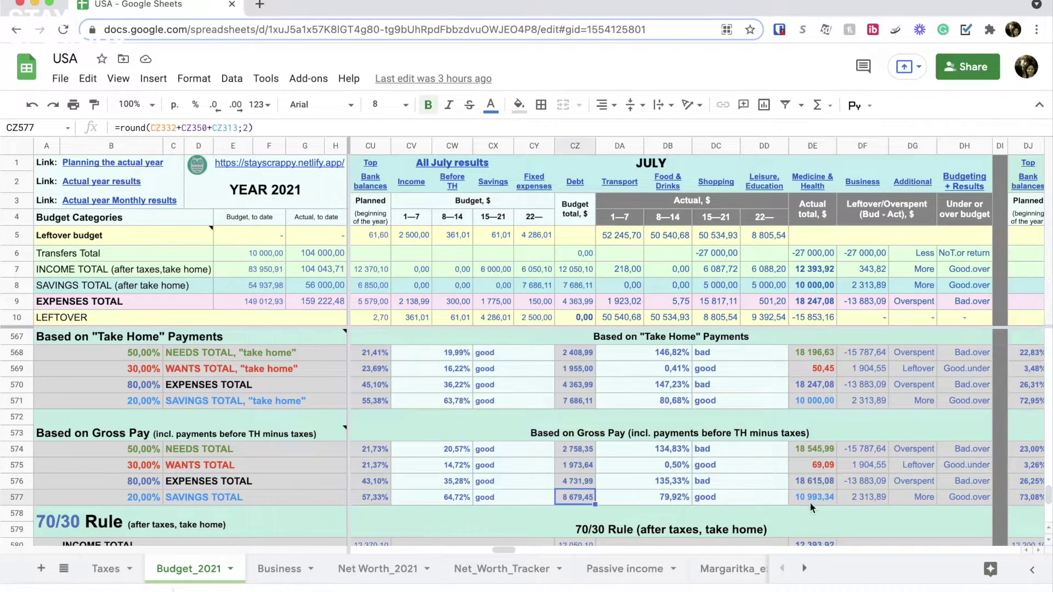
Inspect the % Actual Expenses row 586 formulas in DE586 and DF586.
scroll(832, 448, down, 2)
scroll(831, 449, down, 5)
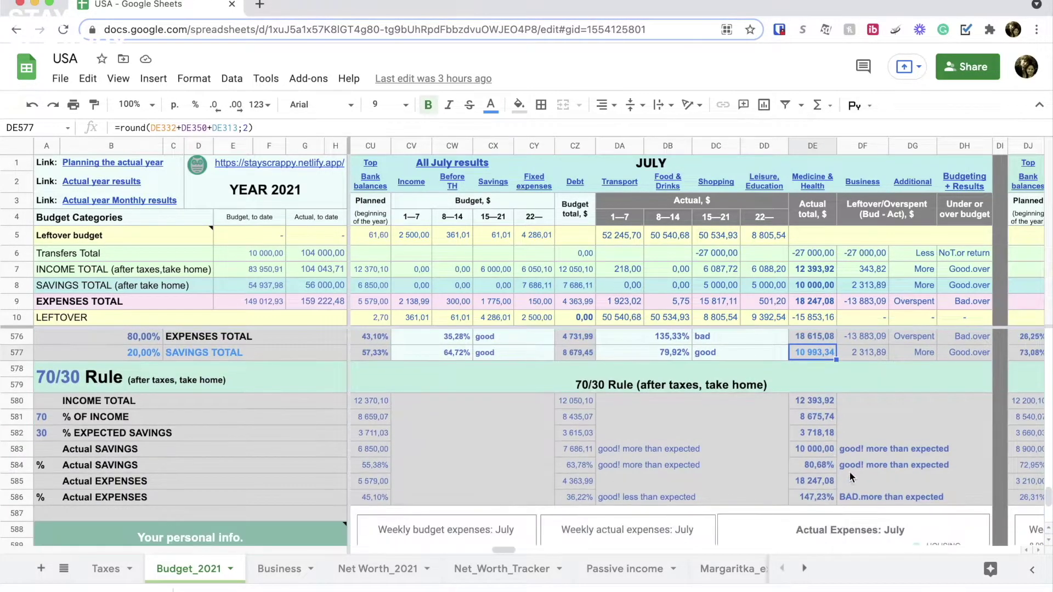
click(855, 496)
click(816, 498)
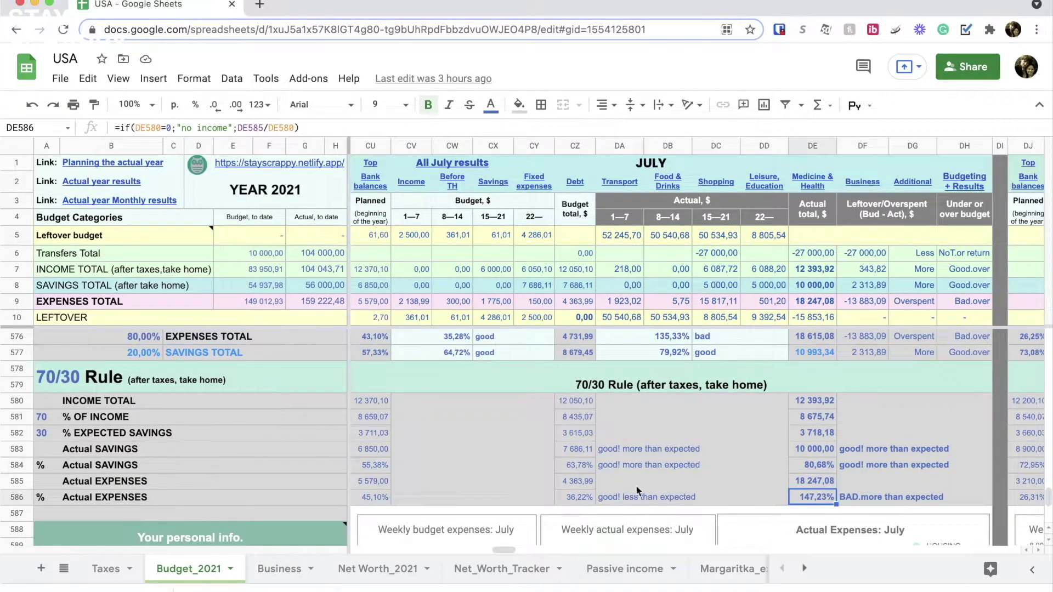
click(16, 496)
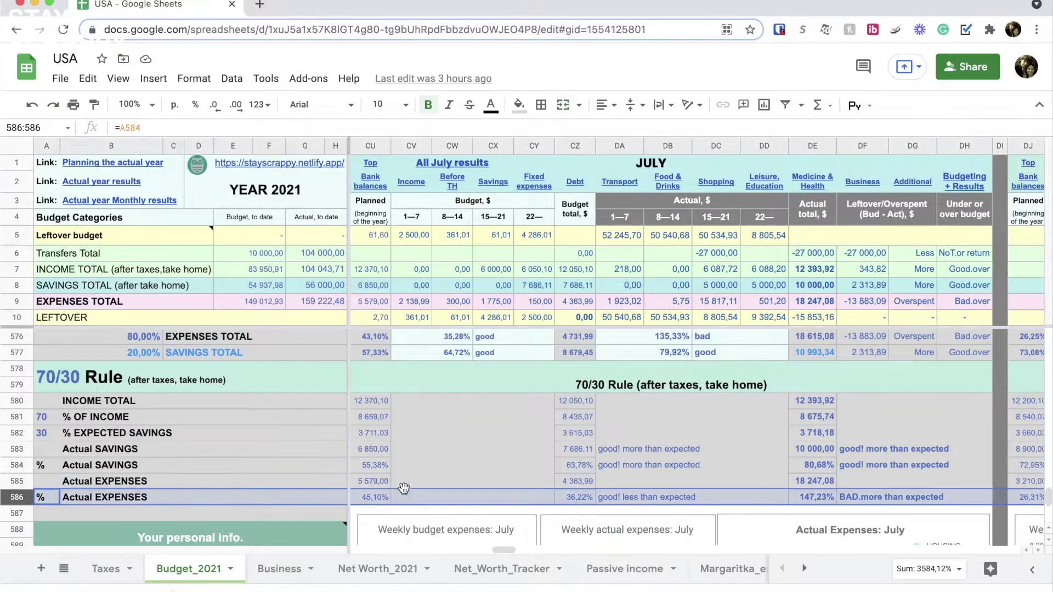
click(814, 497)
click(857, 497)
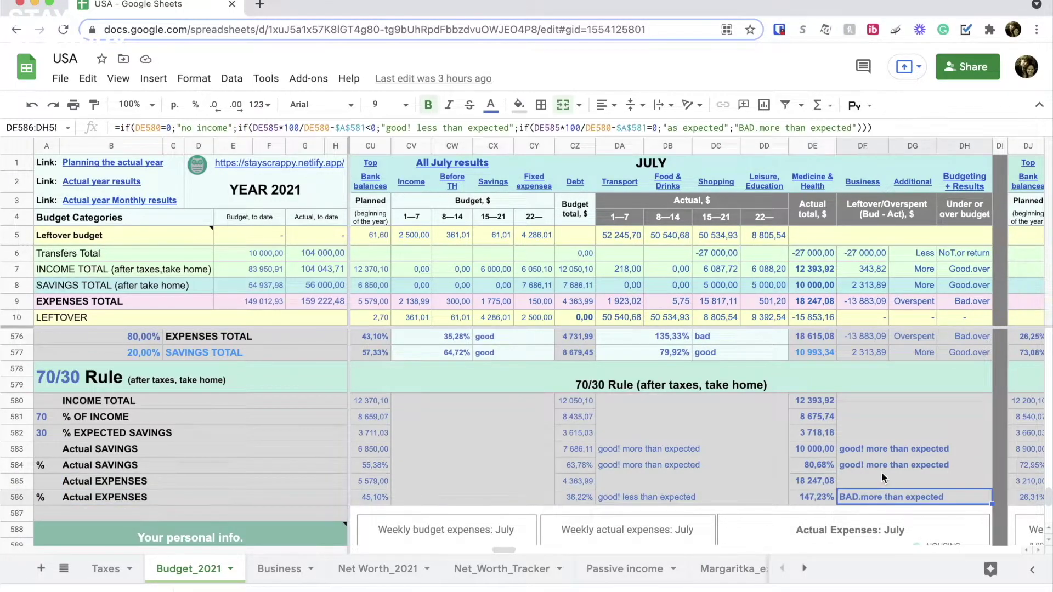
scroll(881, 475, down, 5)
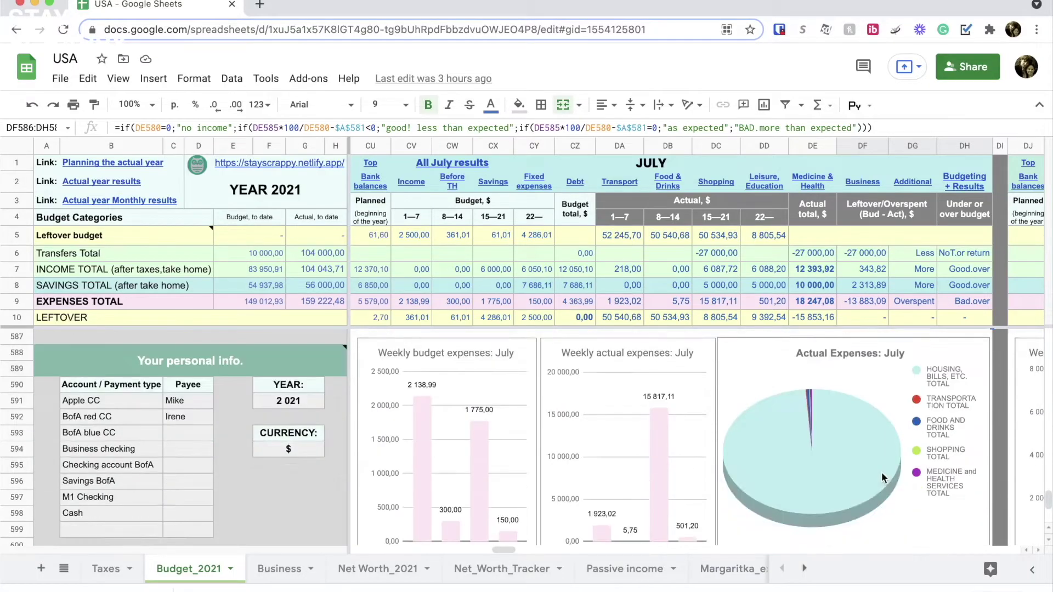
click(479, 453)
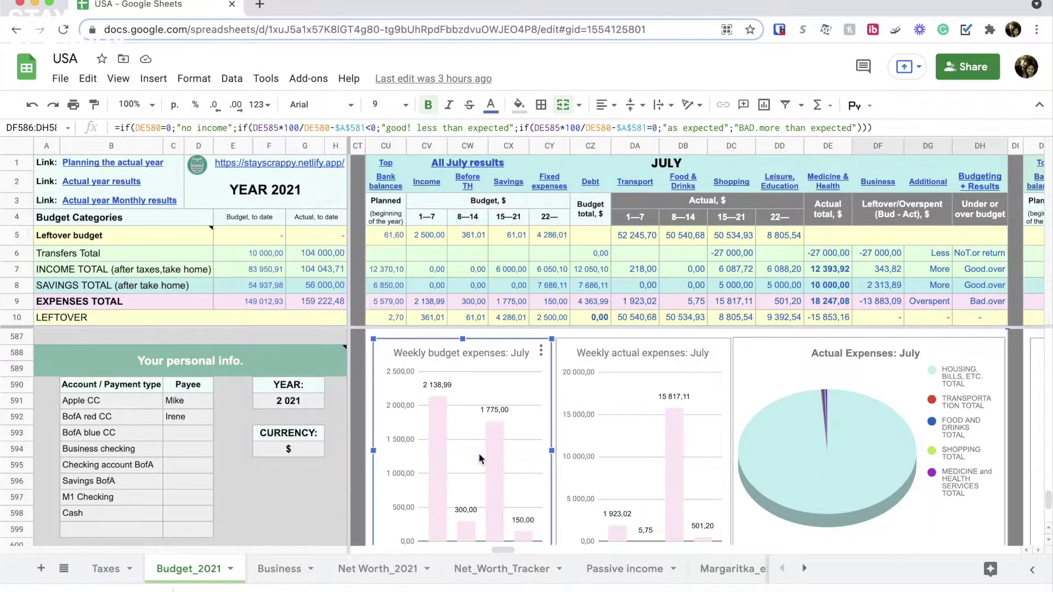
scroll(479, 459, down, 1)
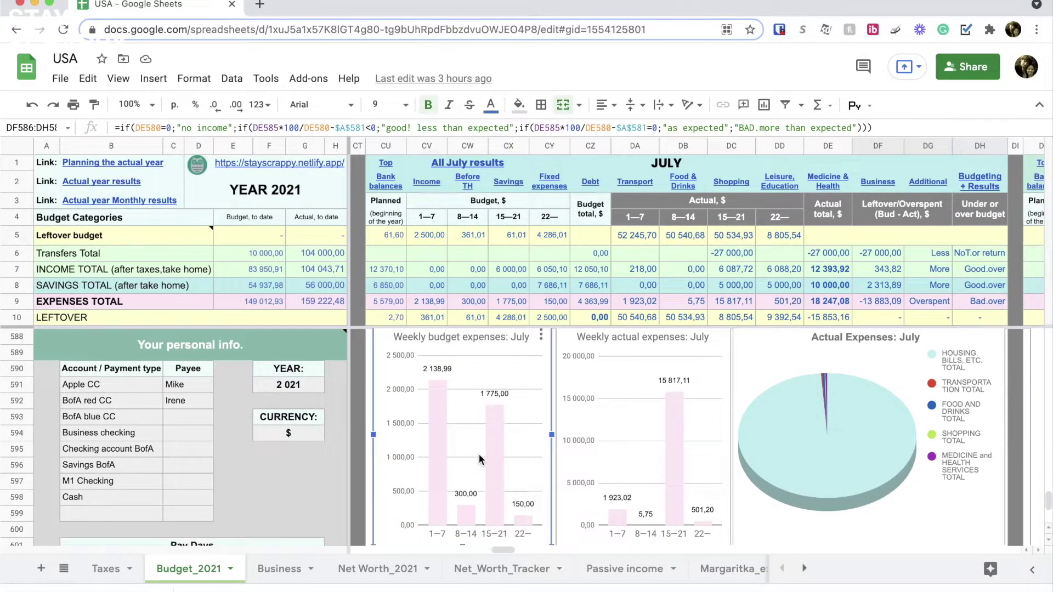
click(682, 381)
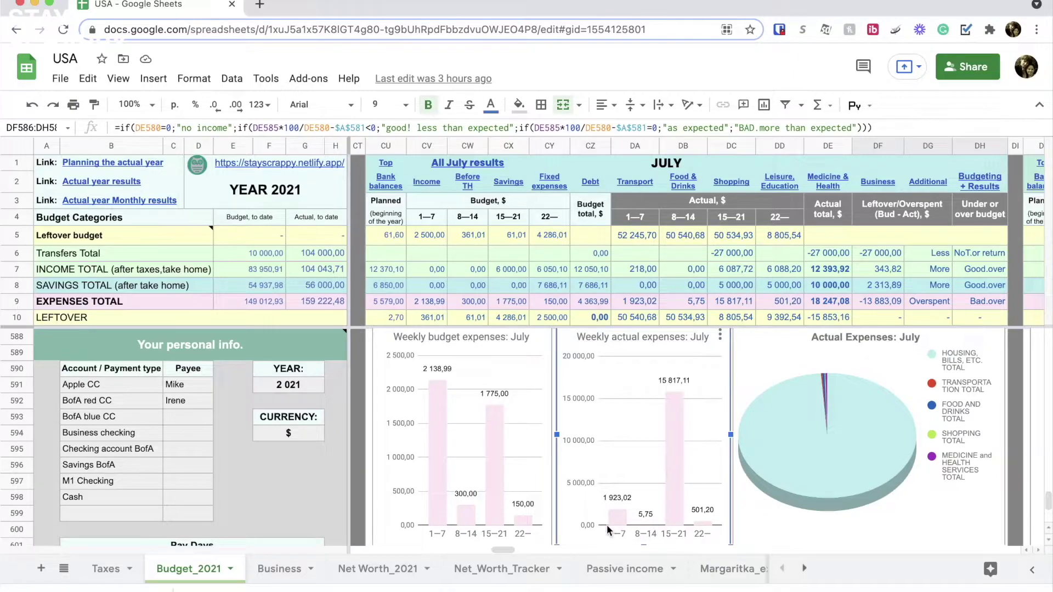
mouse_move(641, 521)
mouse_move(673, 416)
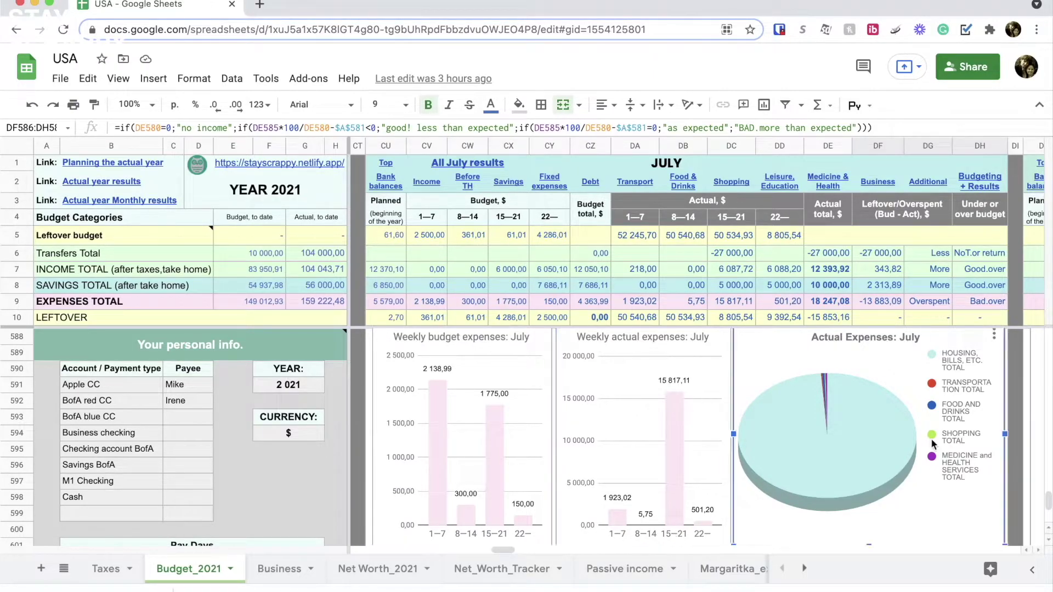
Follow the 'All July results' link to JT3:KA3 and read the Income, Savings, Expenses chart bar values.
mouse_move(822, 391)
click(460, 165)
click(468, 187)
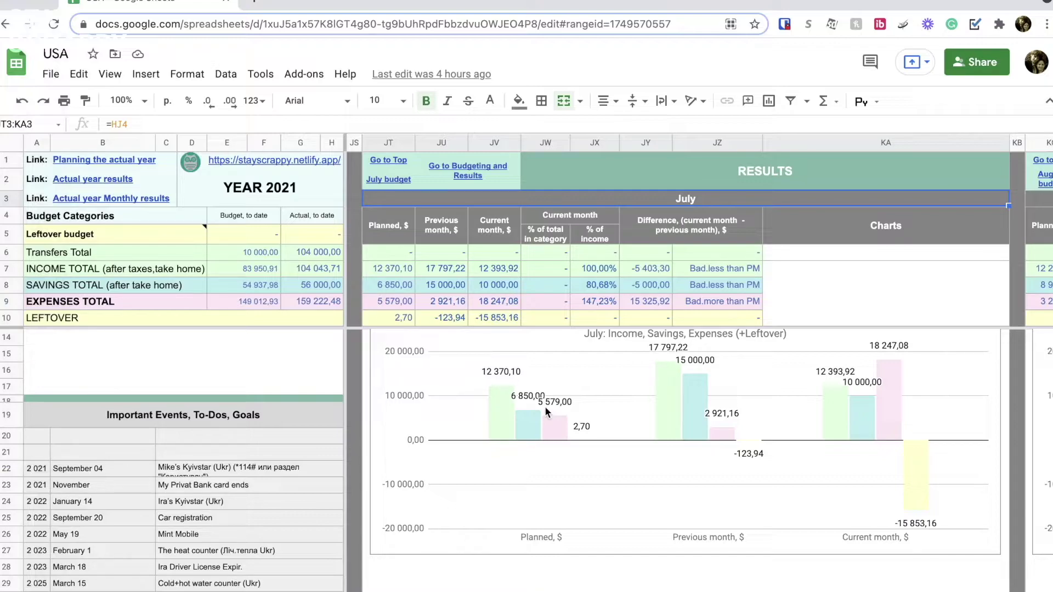
click(500, 407)
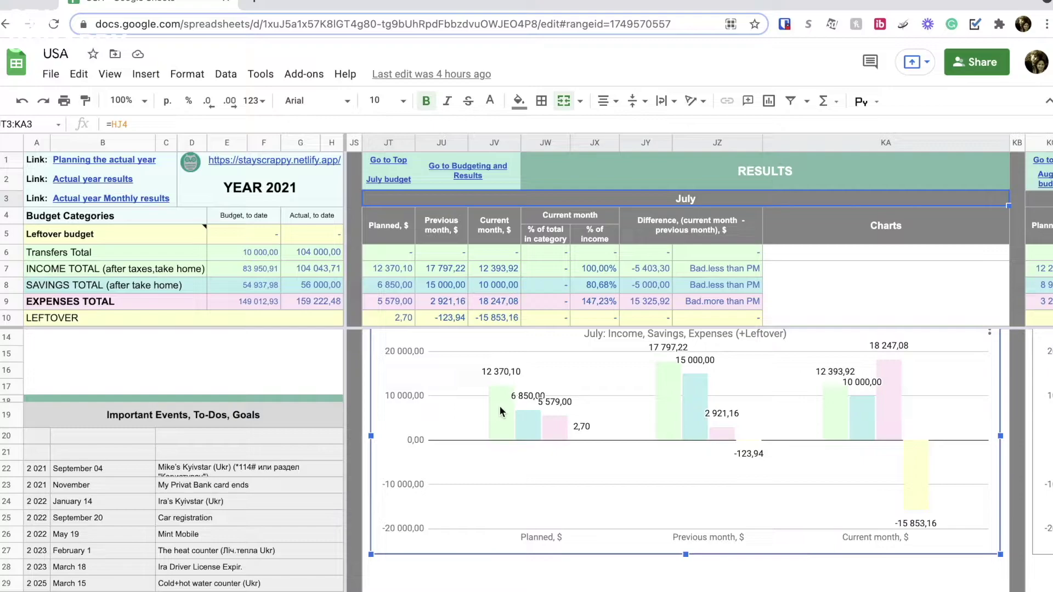
mouse_move(504, 412)
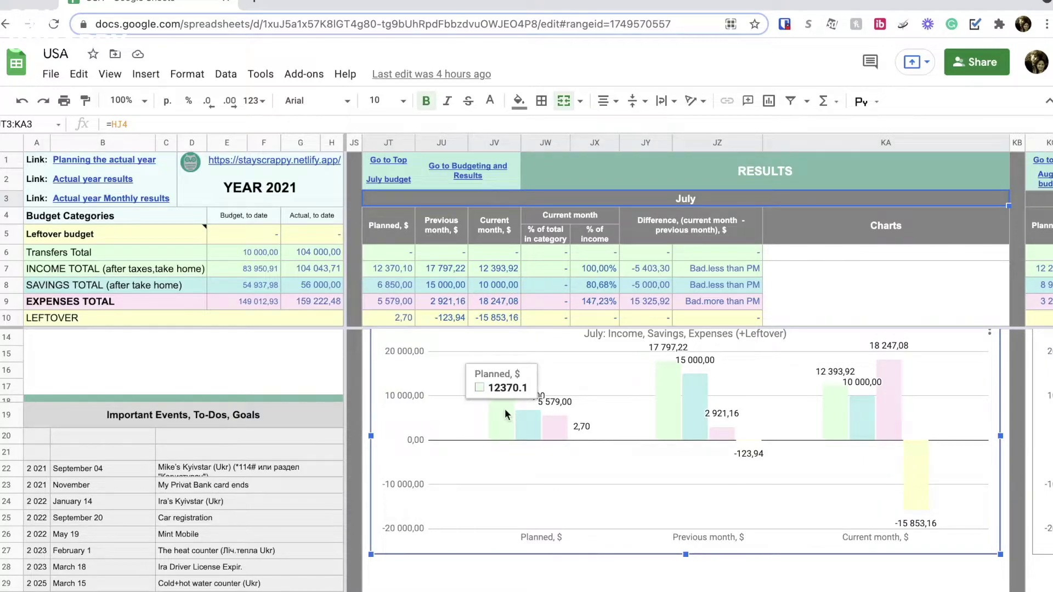
mouse_move(659, 409)
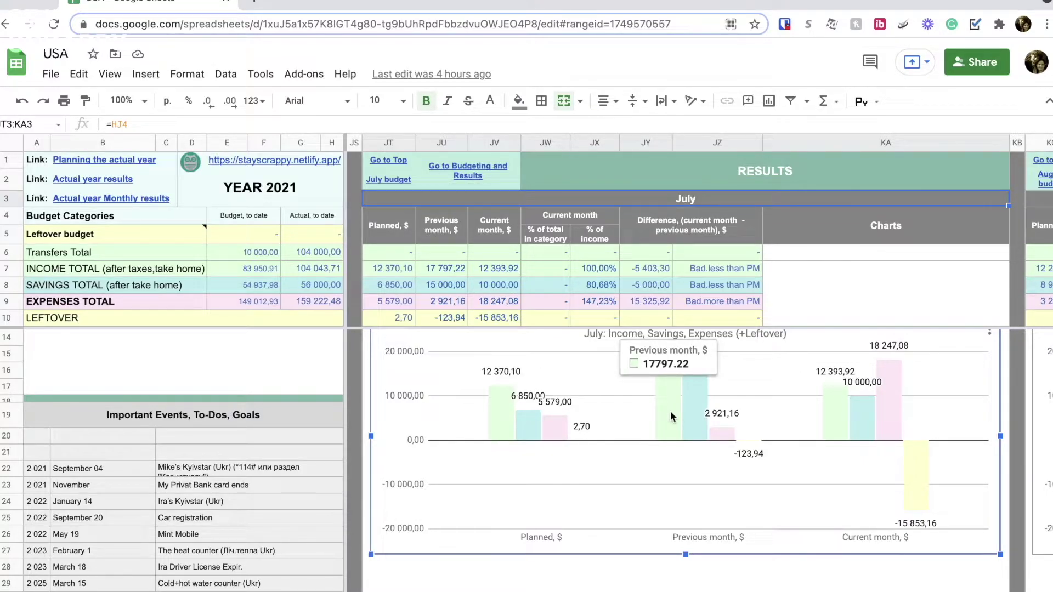
mouse_move(829, 415)
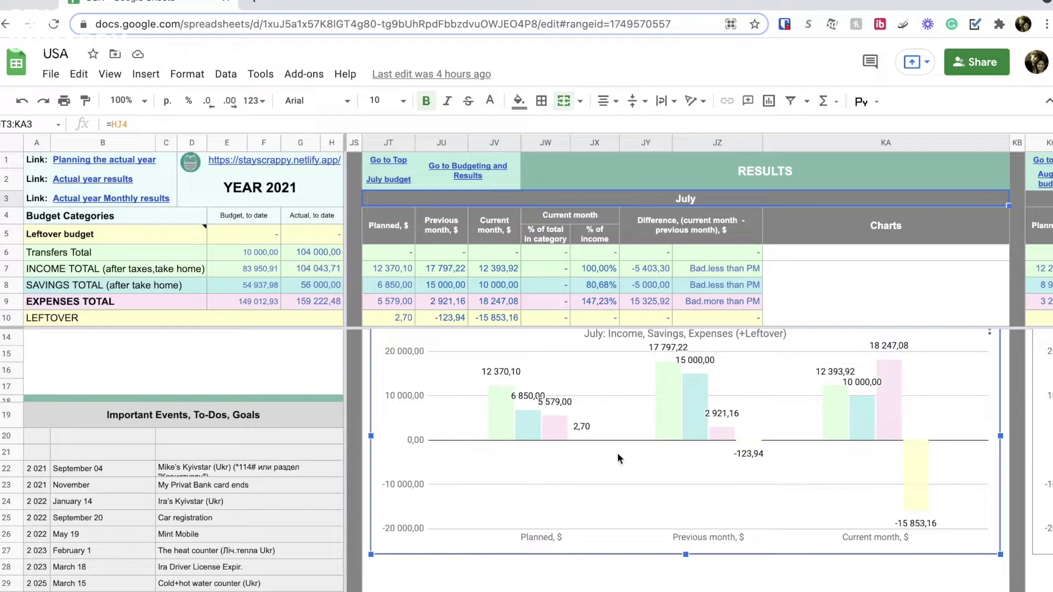
mouse_move(717, 413)
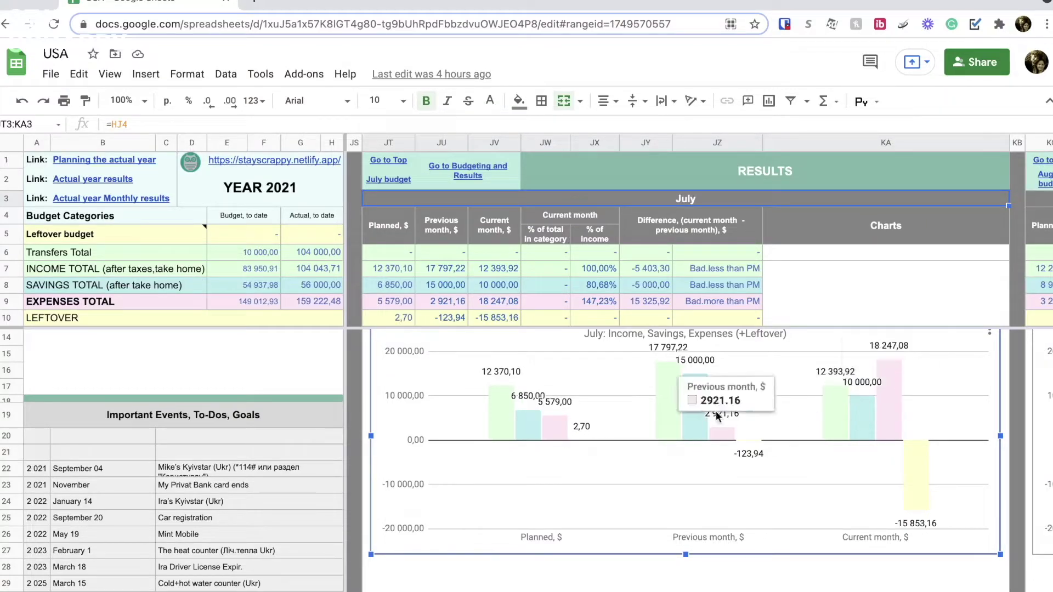
Jump to Budgeting and Results via its link and scroll down to the savings rows.
click(461, 176)
click(474, 206)
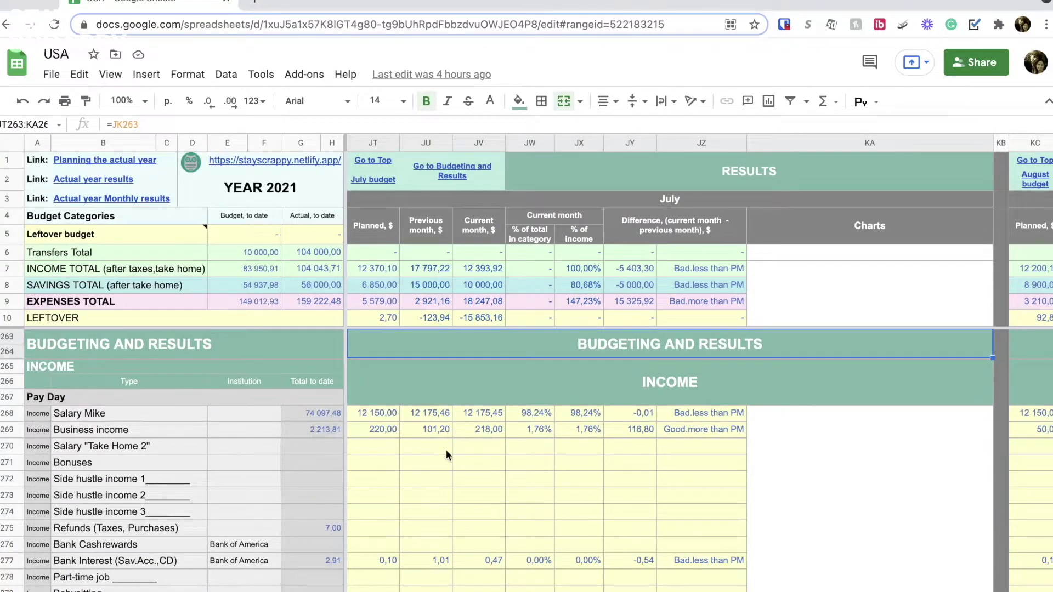
scroll(447, 450, down, 7)
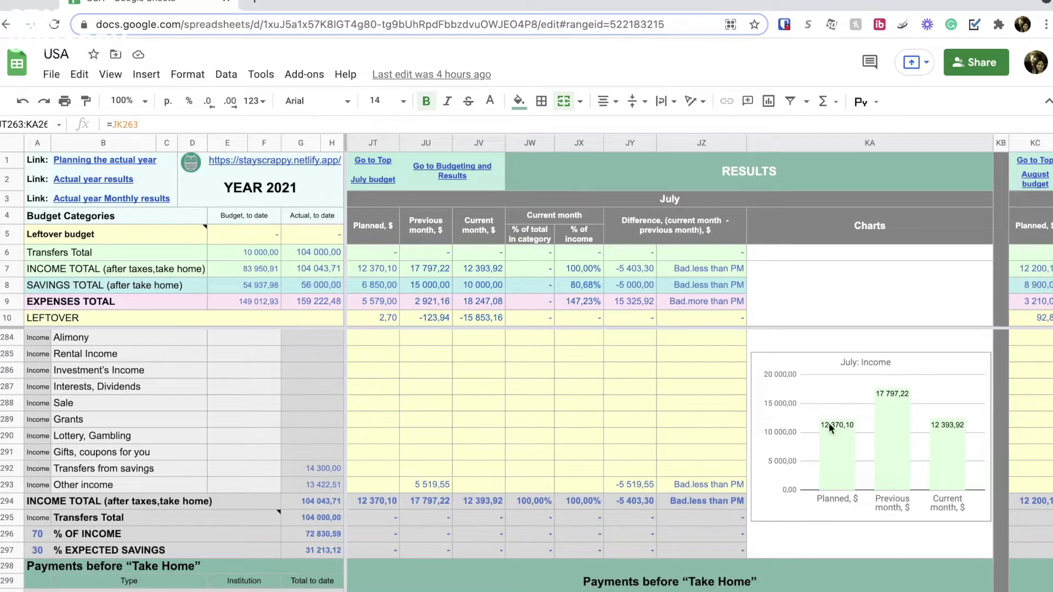
scroll(841, 416, down, 9)
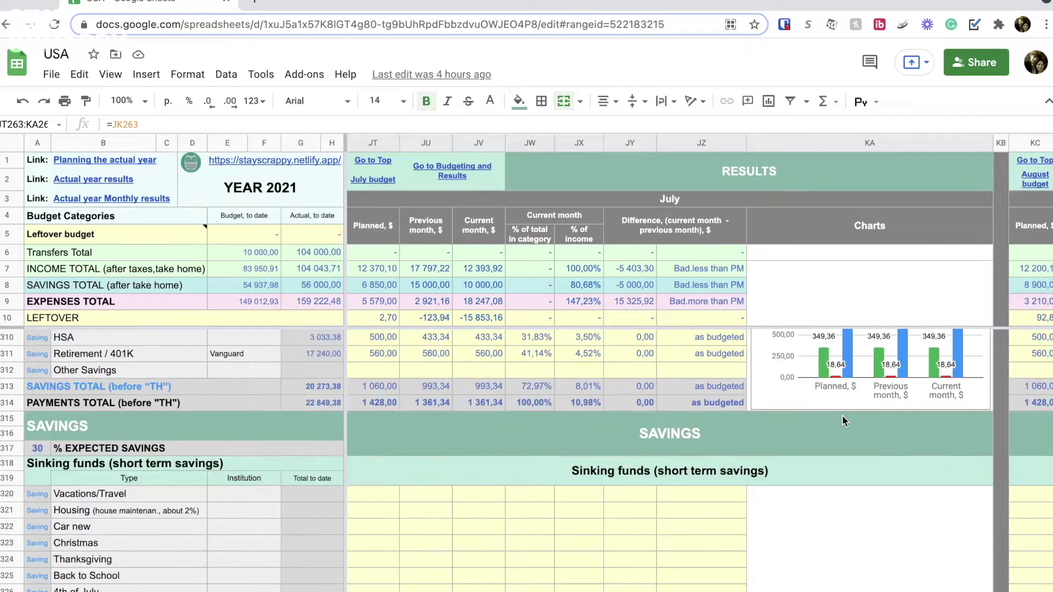
scroll(841, 414, down, 9)
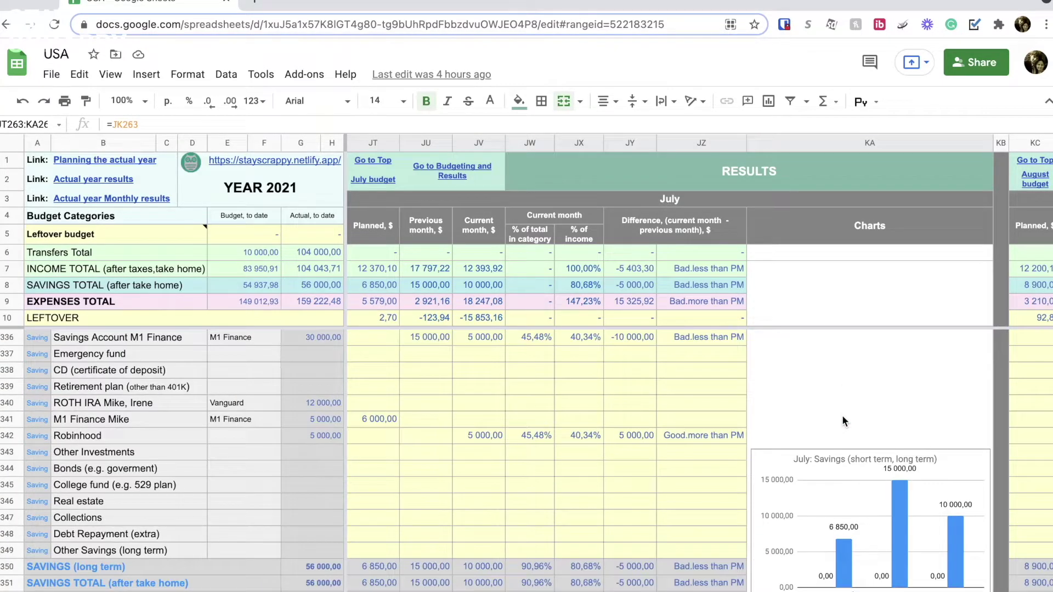
scroll(842, 421, down, 1)
Inspect savings formulas: percentage cells, the CD row, Other Investments source and College fund rule.
double_click(567, 377)
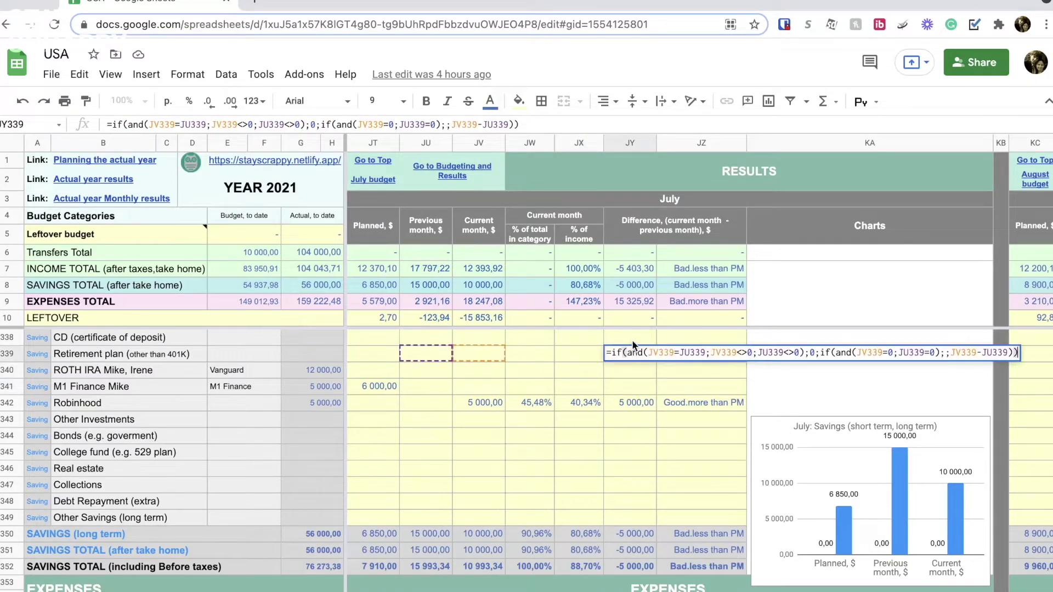
double_click(632, 340)
double_click(565, 336)
click(466, 420)
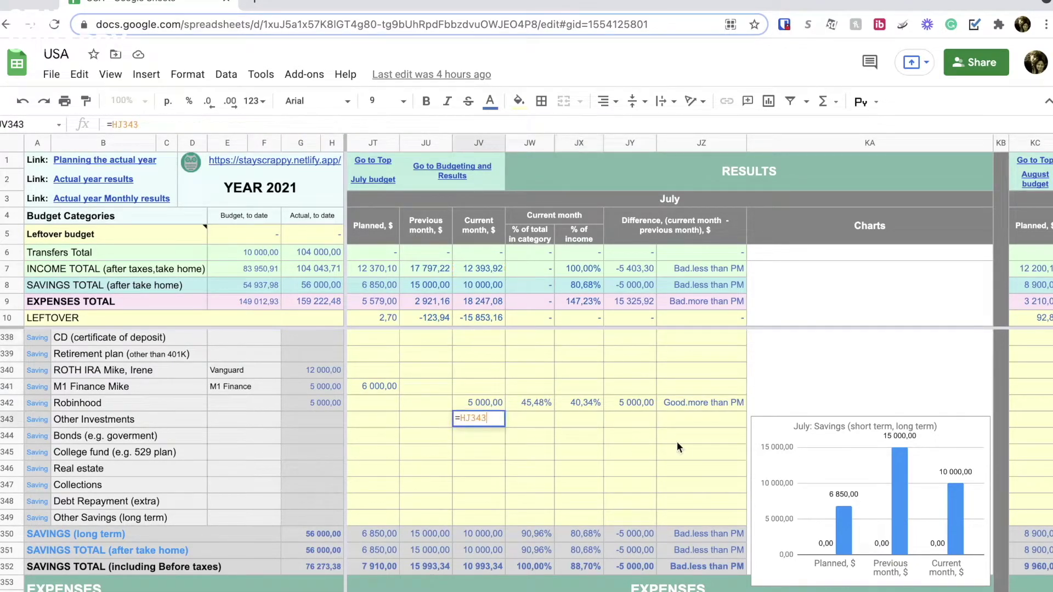
click(691, 451)
double_click(692, 451)
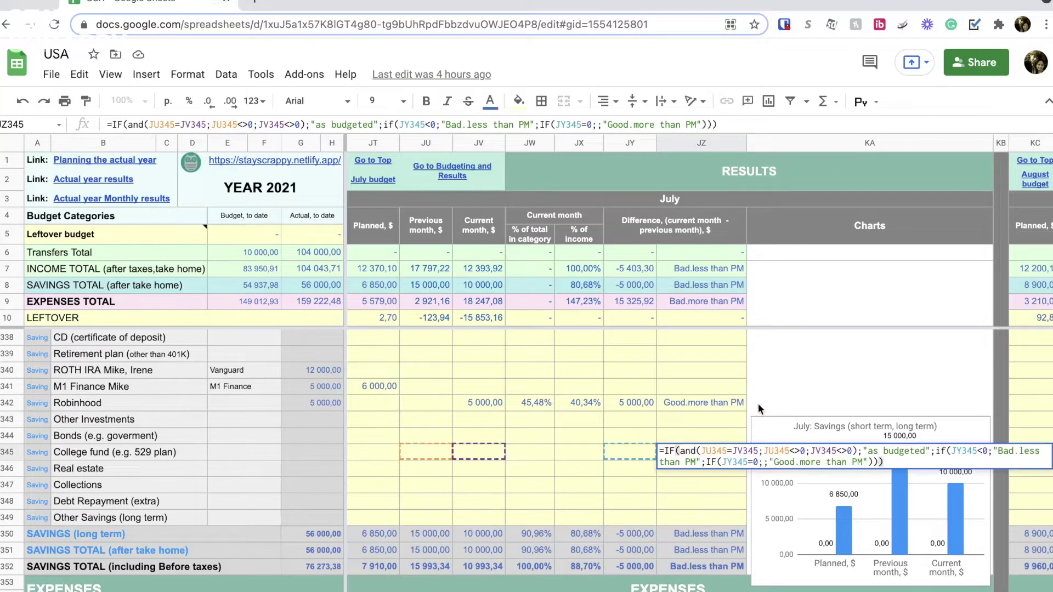
click(832, 378)
Inspect Other income's comparison rule and its previous month value source.
scroll(828, 377, up, 15)
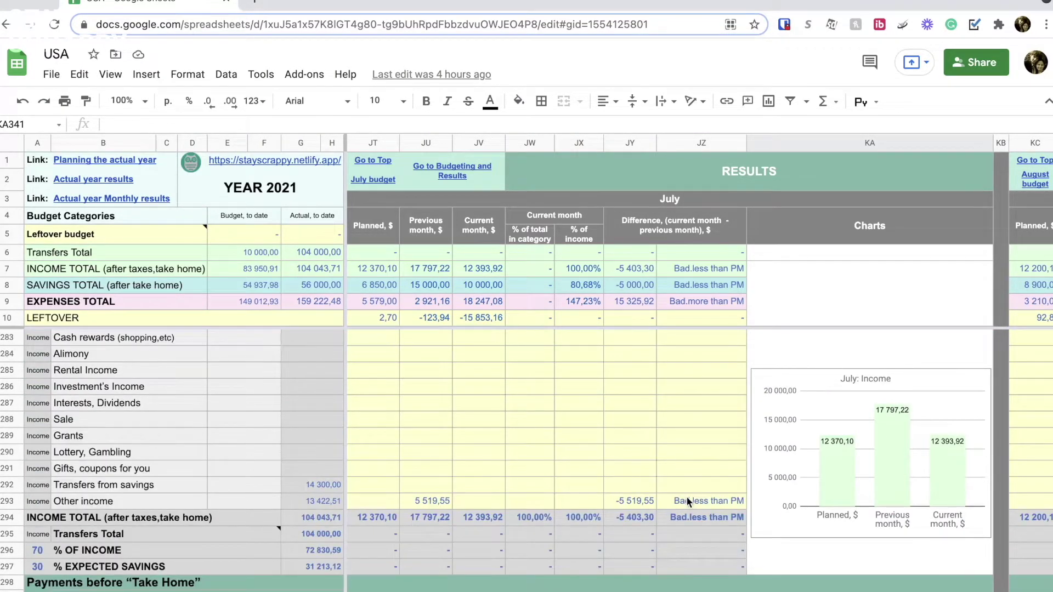
click(688, 499)
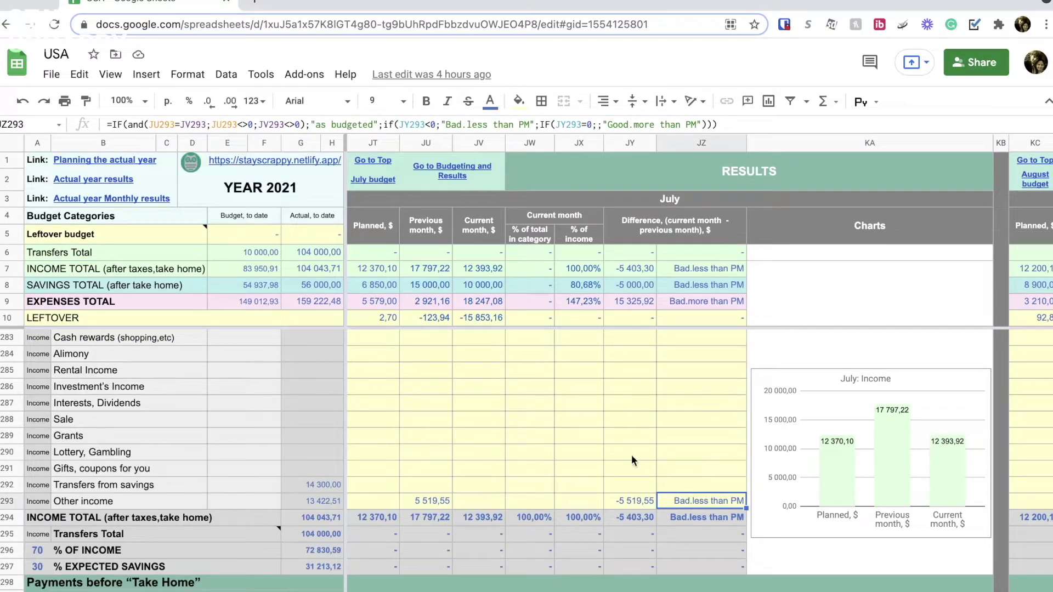
click(420, 496)
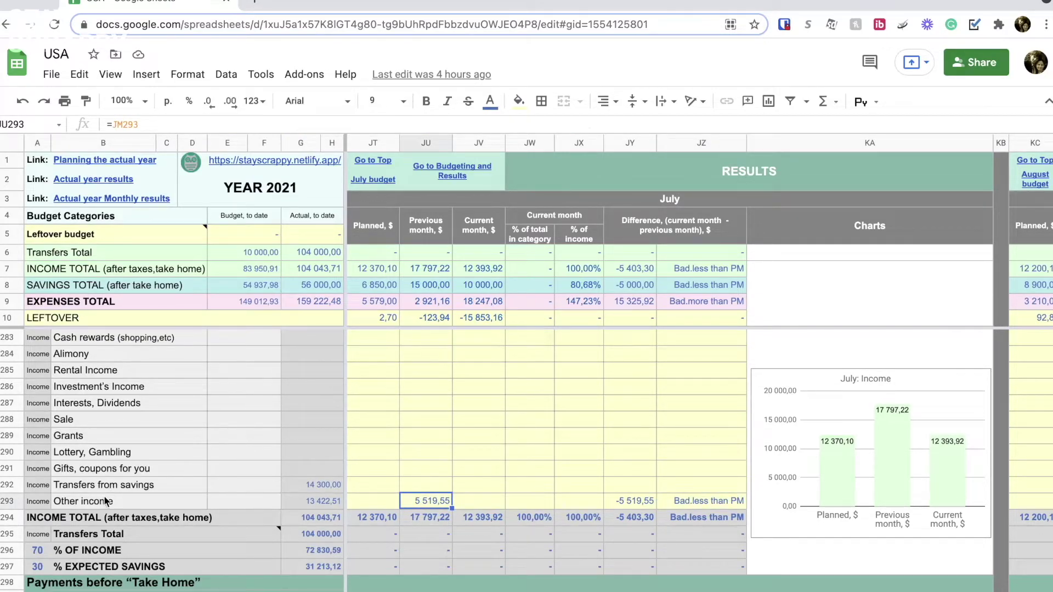
click(106, 500)
click(436, 499)
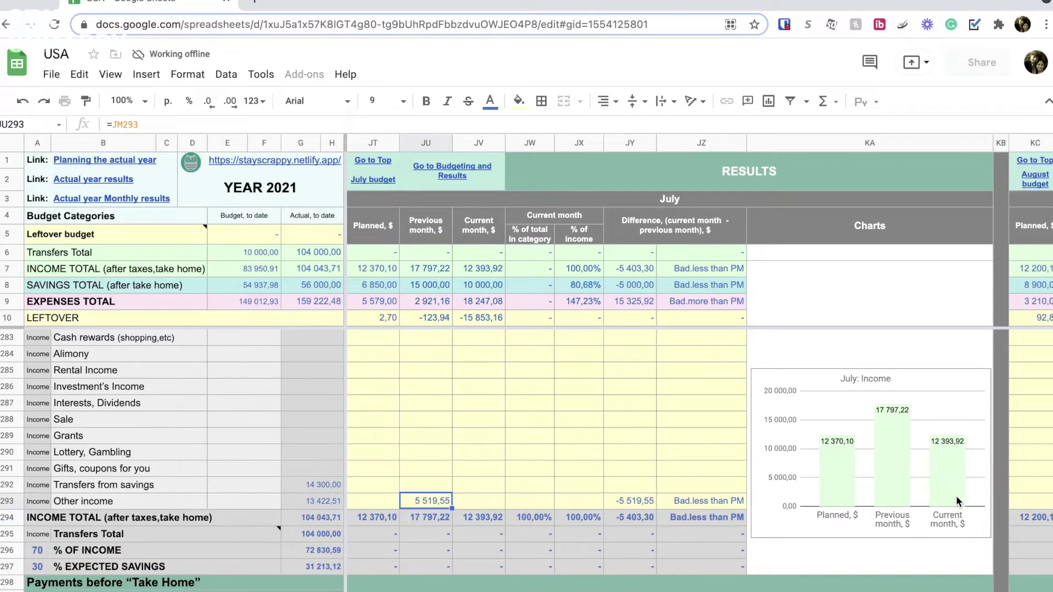
Inspect Water+Sewer row 362's previous and current month sources in JU362 and JV362.
scroll(856, 475, down, 20)
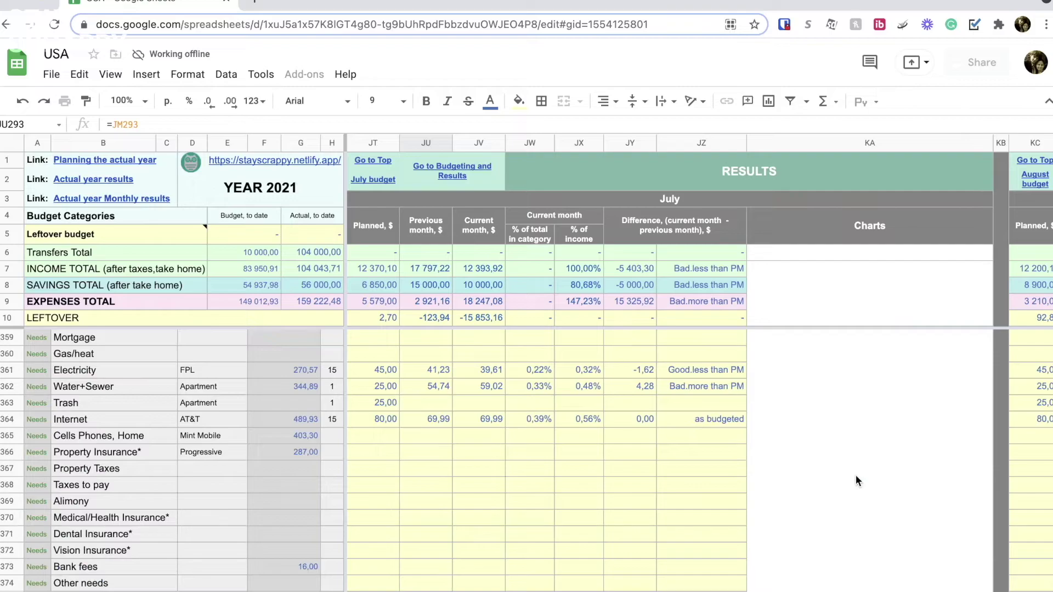
scroll(857, 480, up, 2)
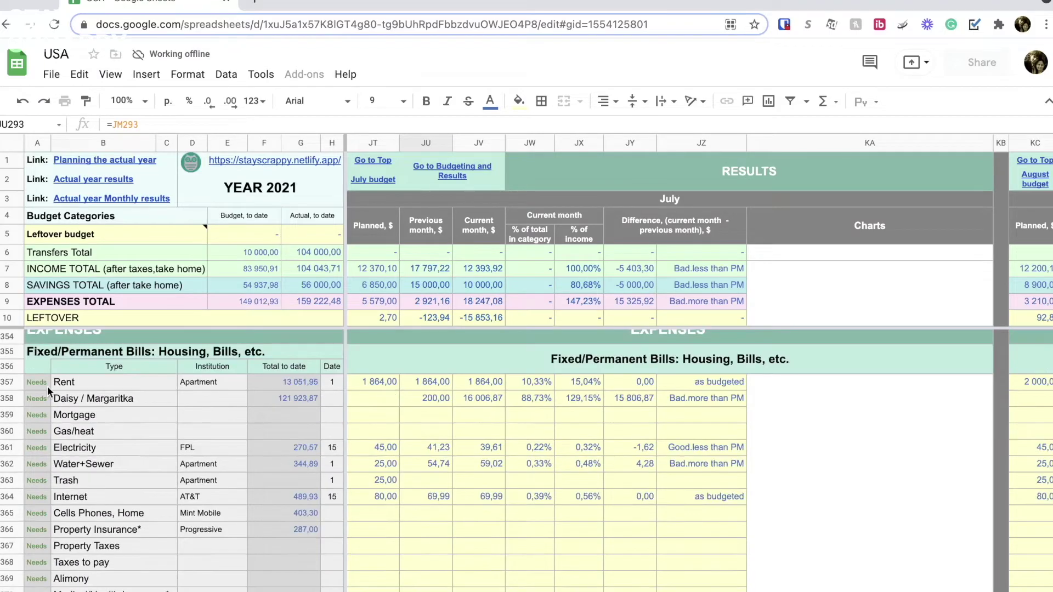
click(24, 460)
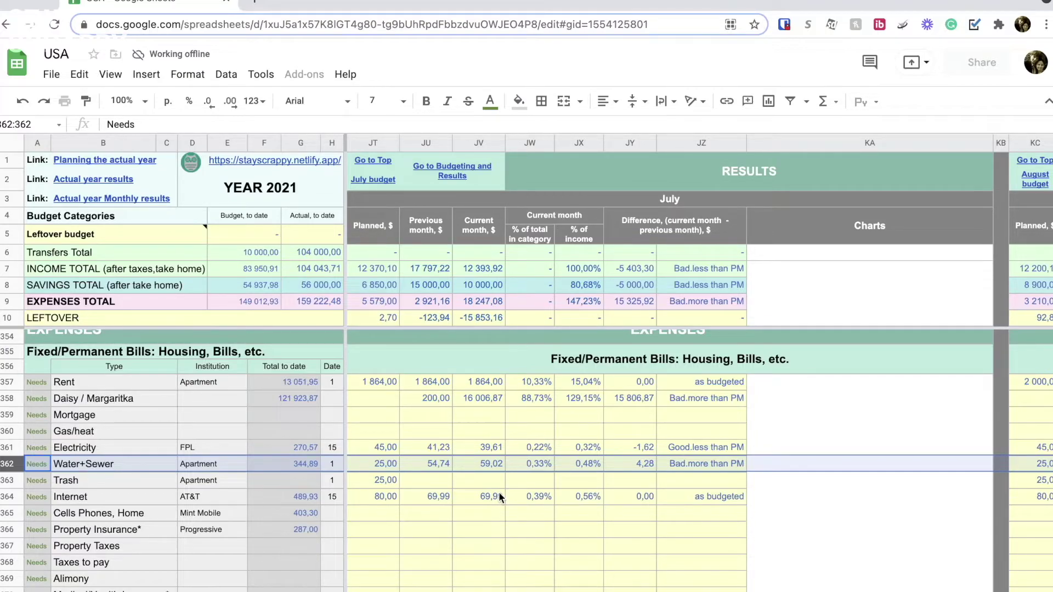
click(429, 467)
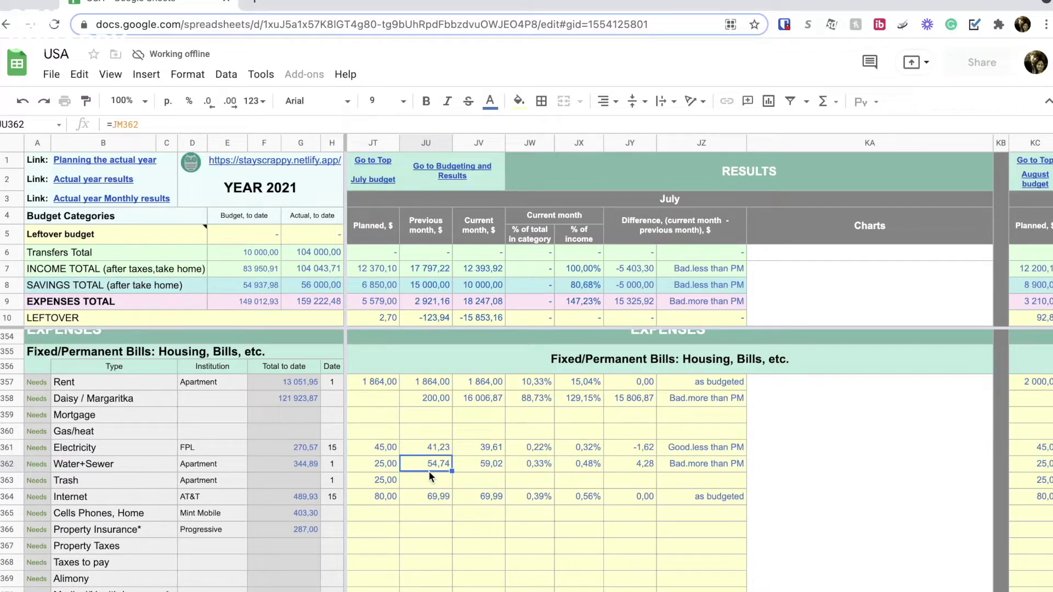
click(483, 465)
scroll(483, 466, left, 10)
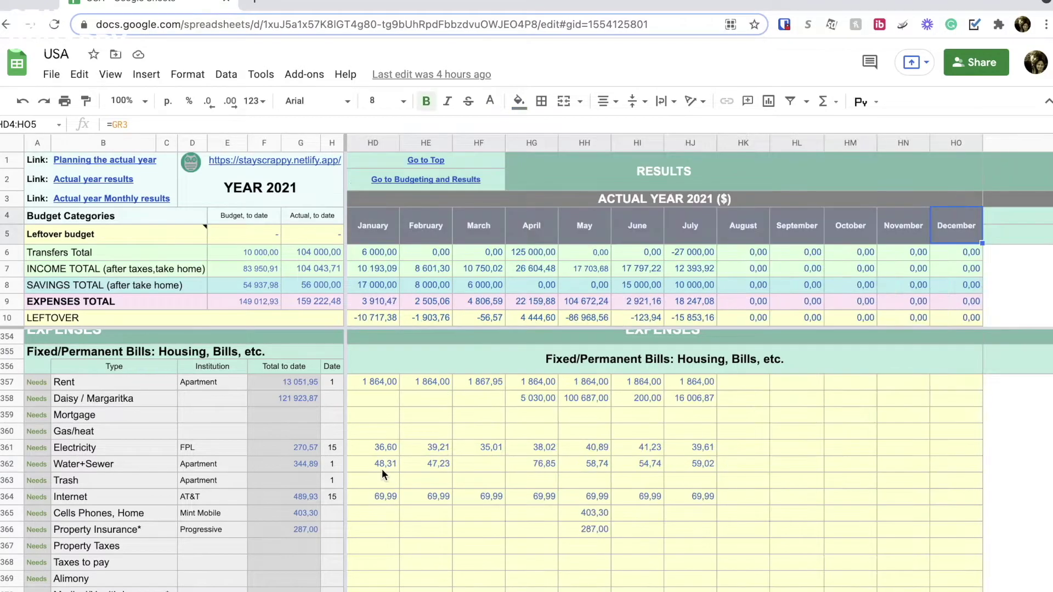
Select Water+Sewer's Actual Year 2021 amounts from January (HD362) through December.
click(382, 465)
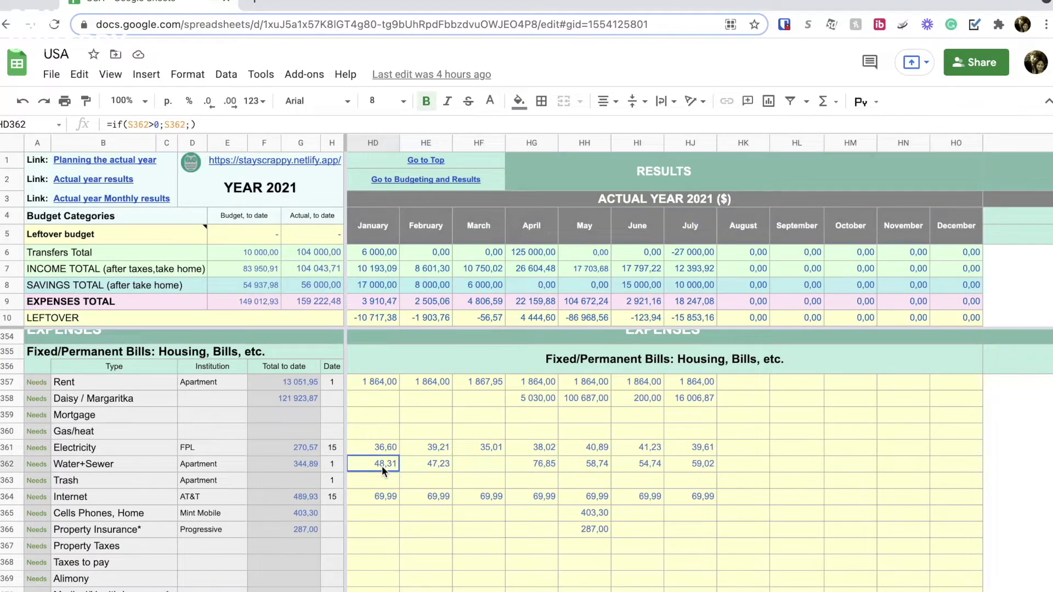
key(ctrl+shift+Right)
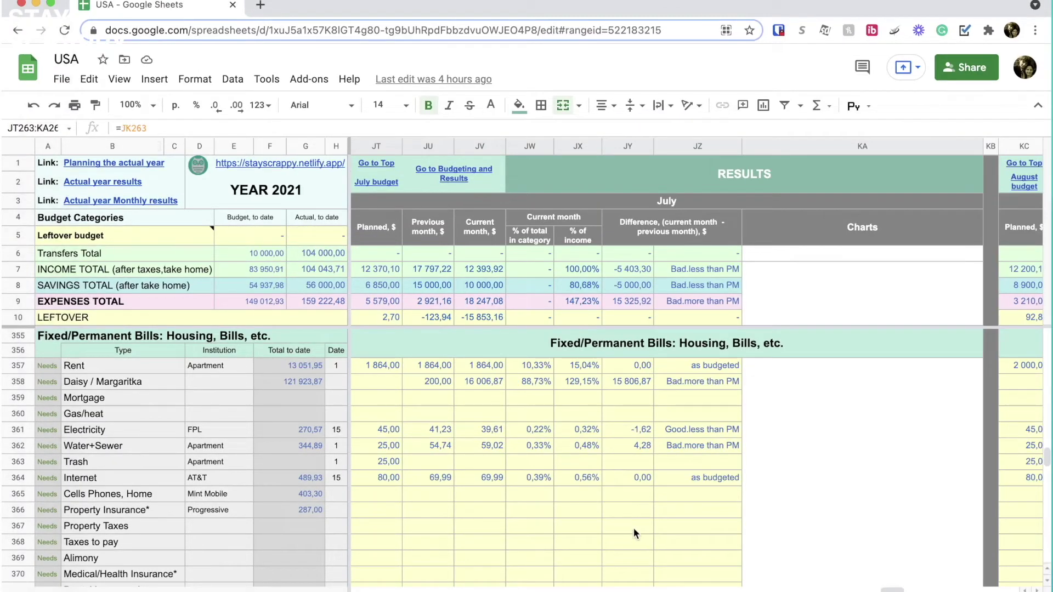
Check Internet's planned, previous month and current month amount sources.
click(382, 480)
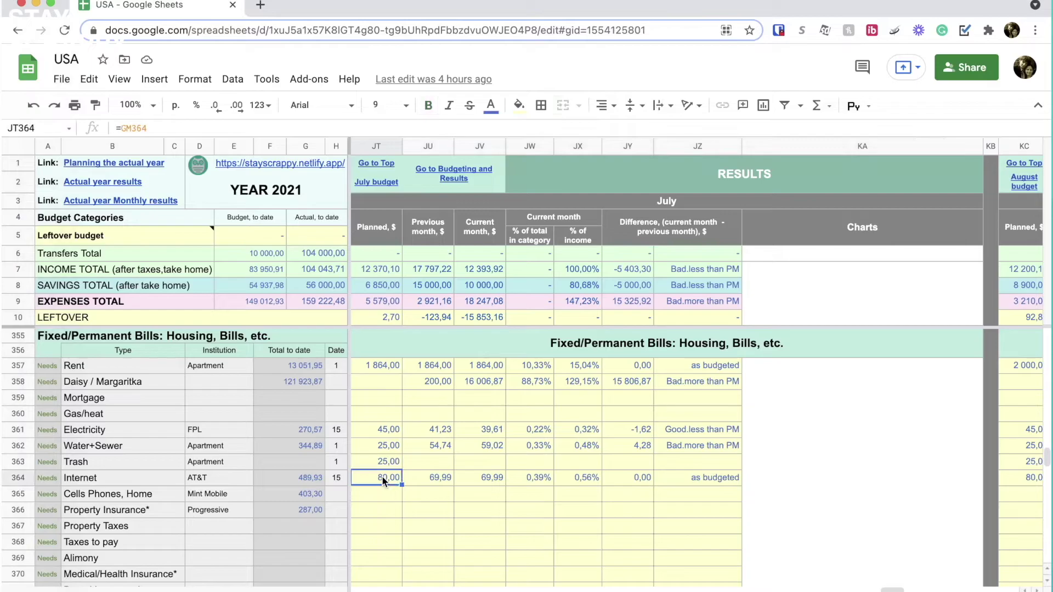
click(416, 478)
click(492, 478)
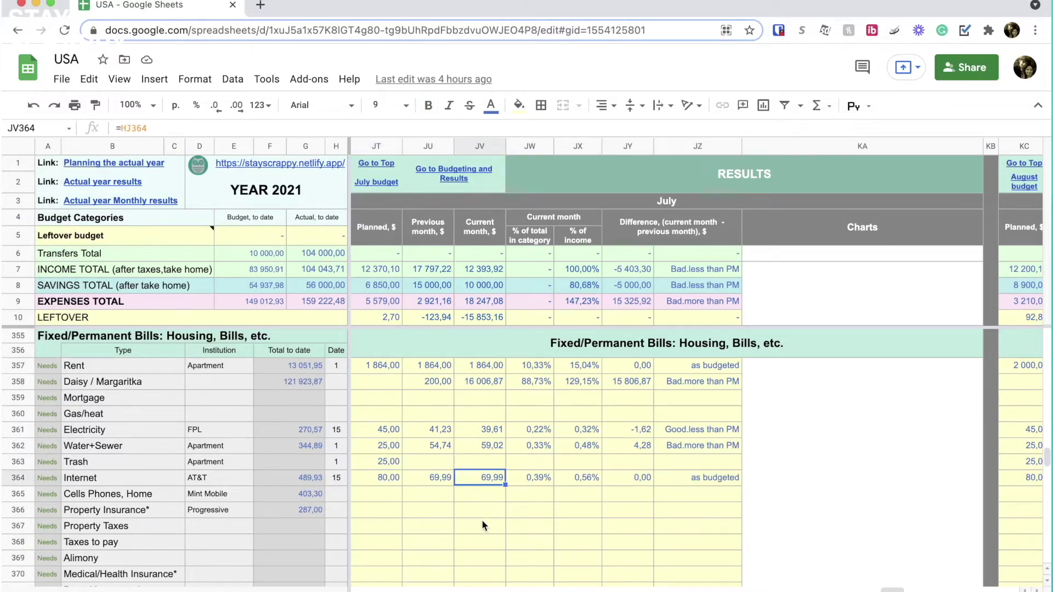
Check Transportation sources: Vehicle Fuel and Parking planned amounts, Carwash current amount.
scroll(482, 519, down, 2)
scroll(481, 519, down, 12)
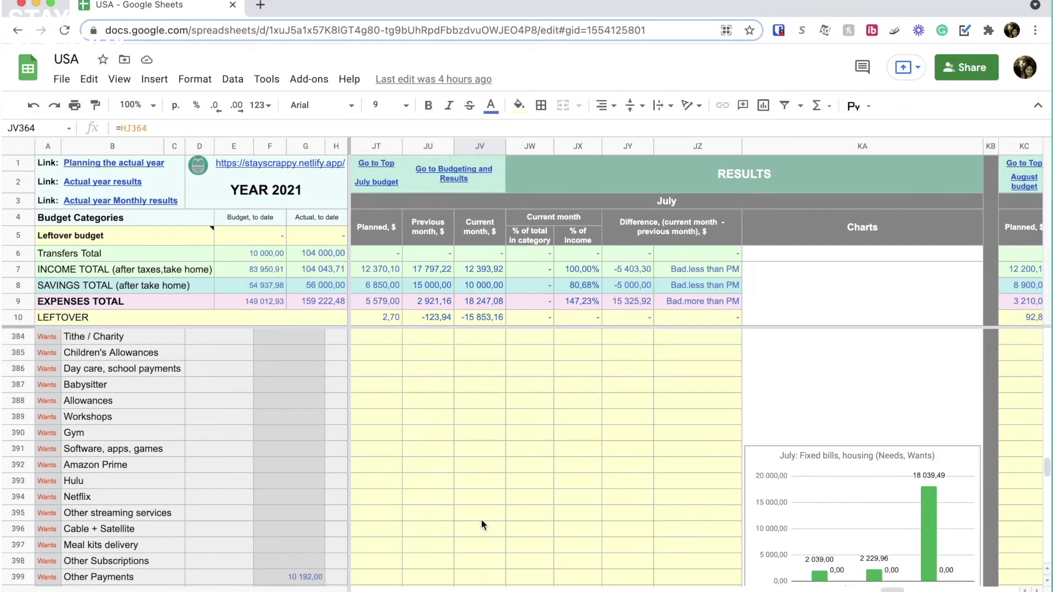
scroll(481, 519, down, 8)
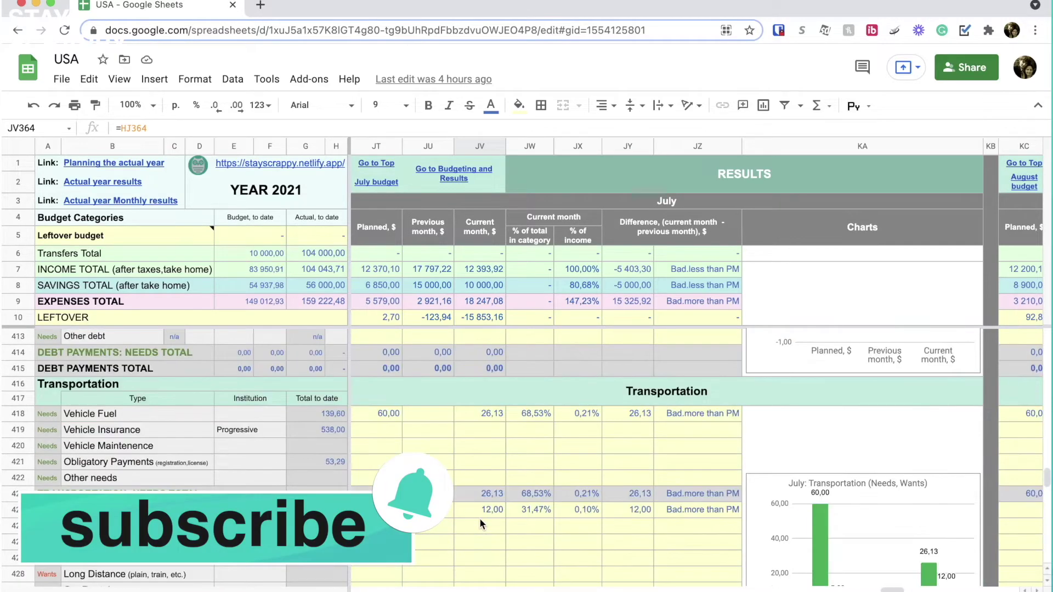
scroll(480, 523, down, 2)
scroll(407, 397, up, 1)
click(384, 351)
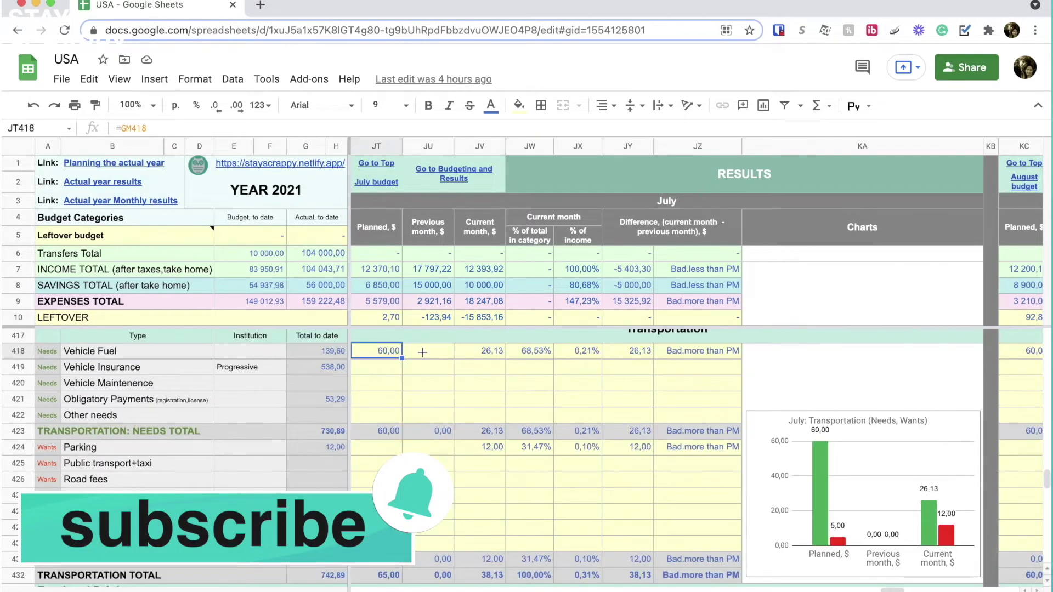
click(384, 448)
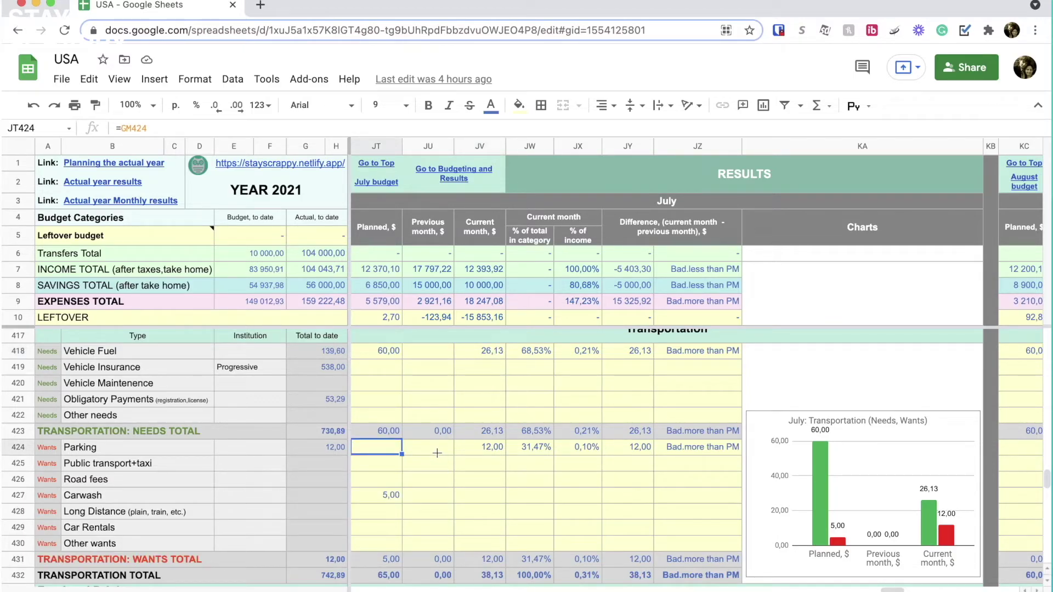
click(480, 495)
Check Alcohol, tobacco, Toiletries, Personal Care and Cosmetics, Beauty Products amount sources.
scroll(584, 486, down, 4)
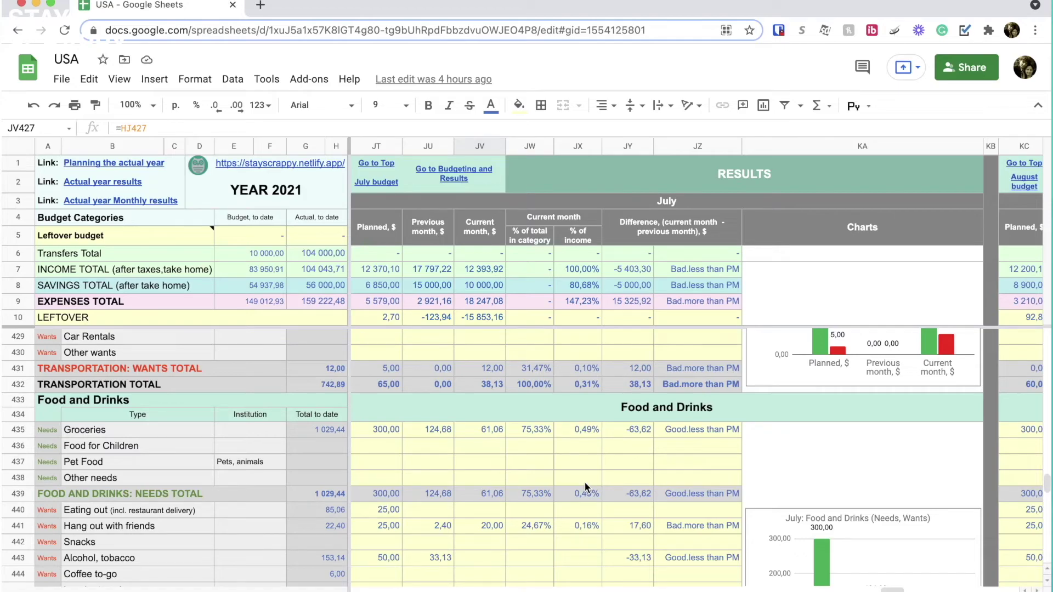
scroll(548, 477, down, 2)
click(480, 493)
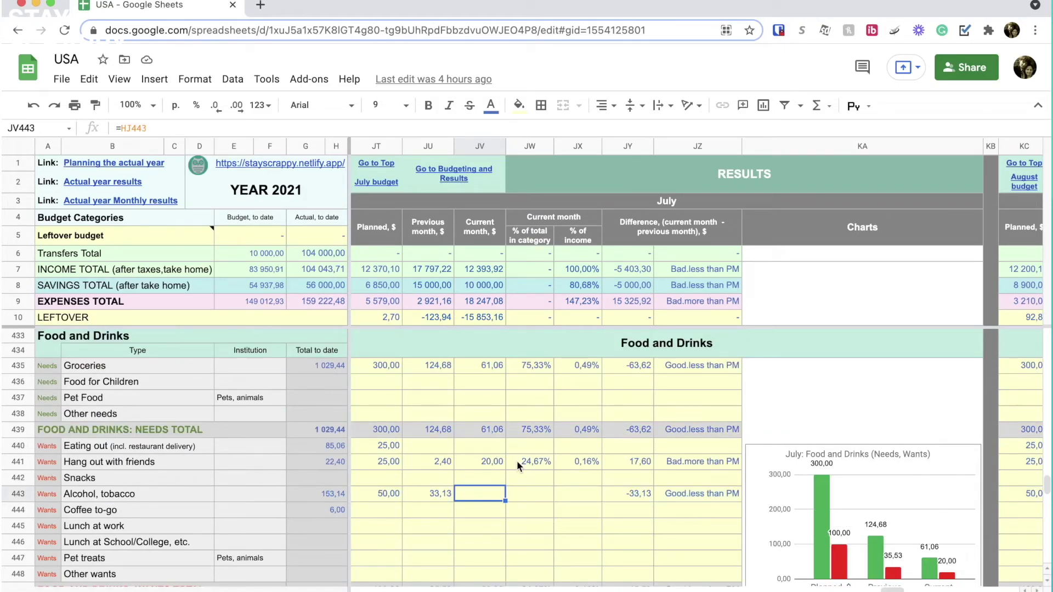
scroll(517, 463, down, 5)
click(384, 477)
scroll(423, 338, down, 4)
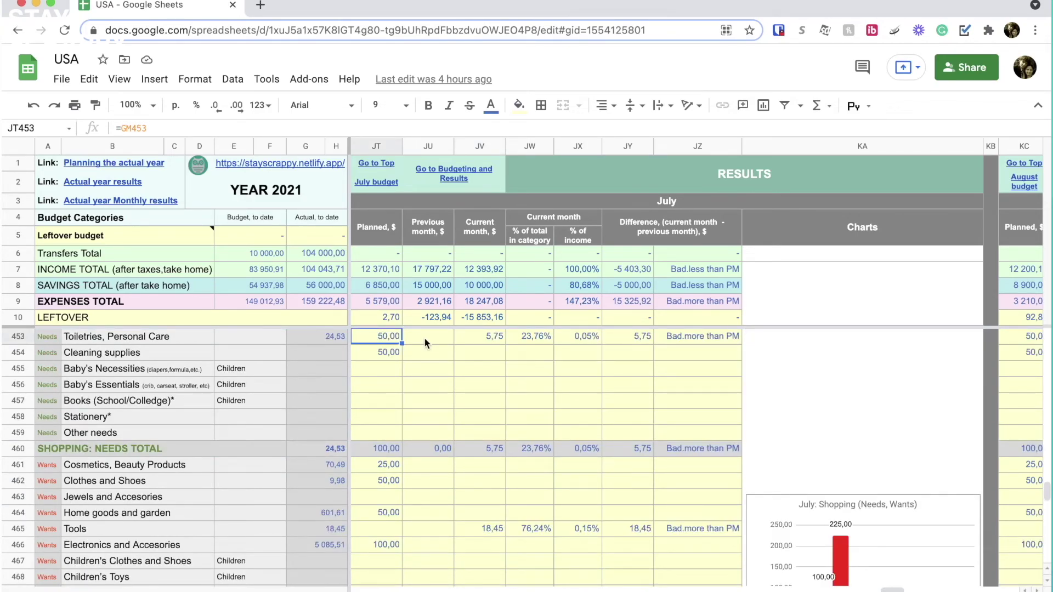
click(479, 465)
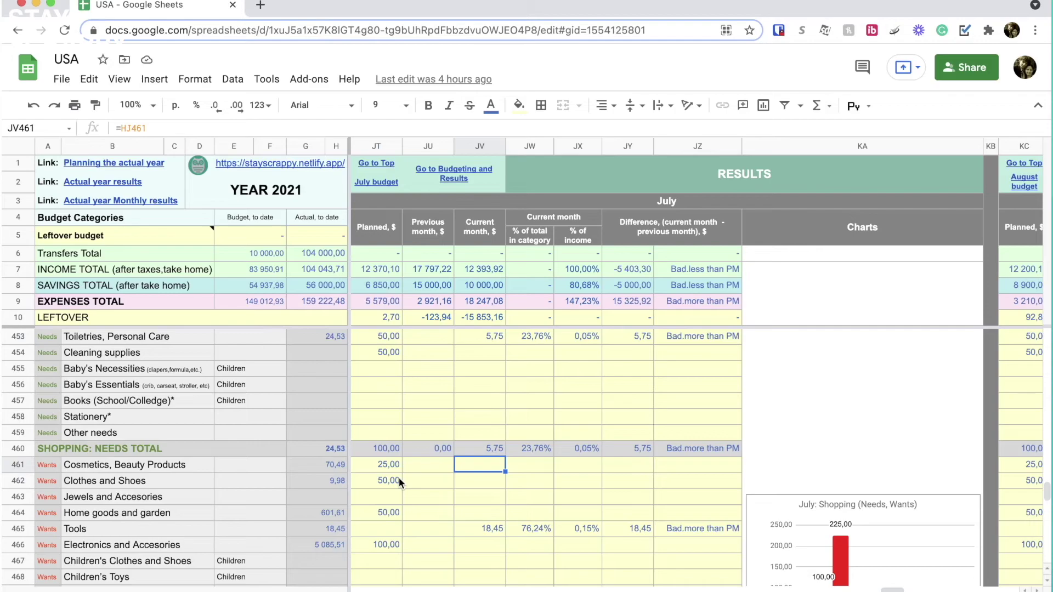